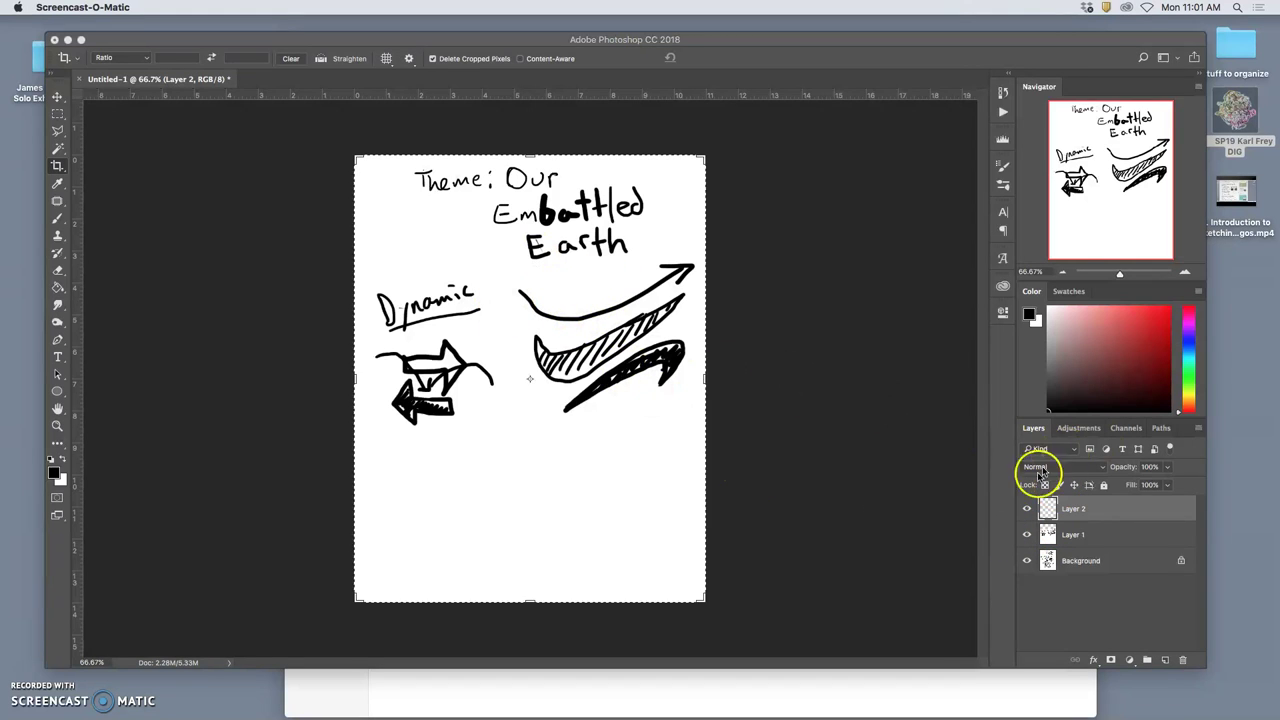
Step: Hide Layer 1 to view the central symmetrical sketch beneath it, and show the layer again
left_click(1025, 534)
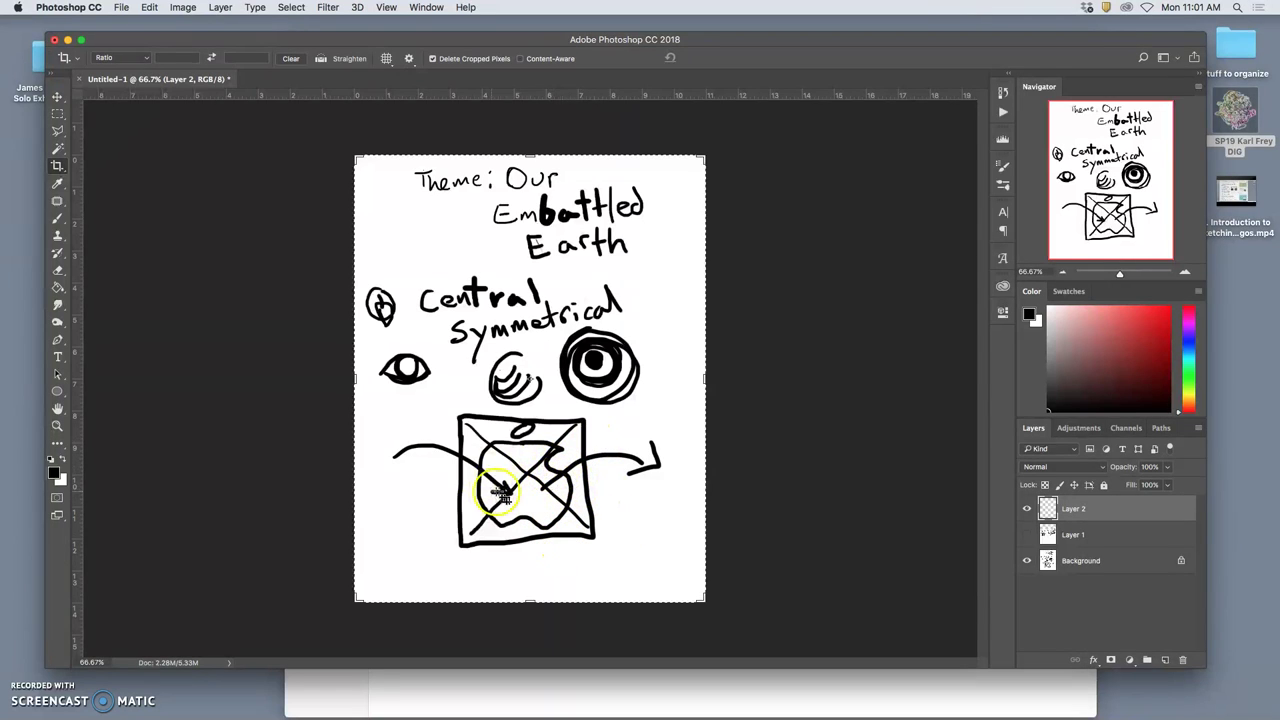
left_click(1026, 536)
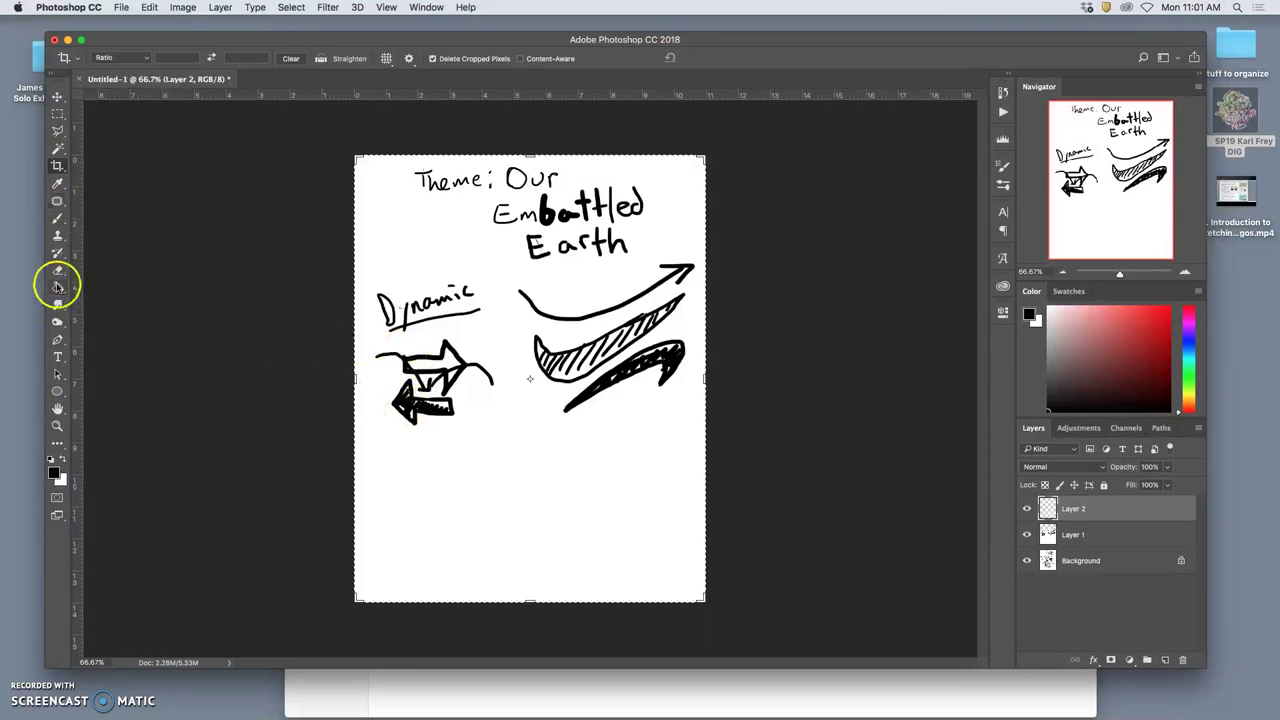
Step: Select the arrow sketch under "Dynamic" on Layer 1, rotate it by about -21.6° with Free Transform, and clear the selection
left_click(57, 118)
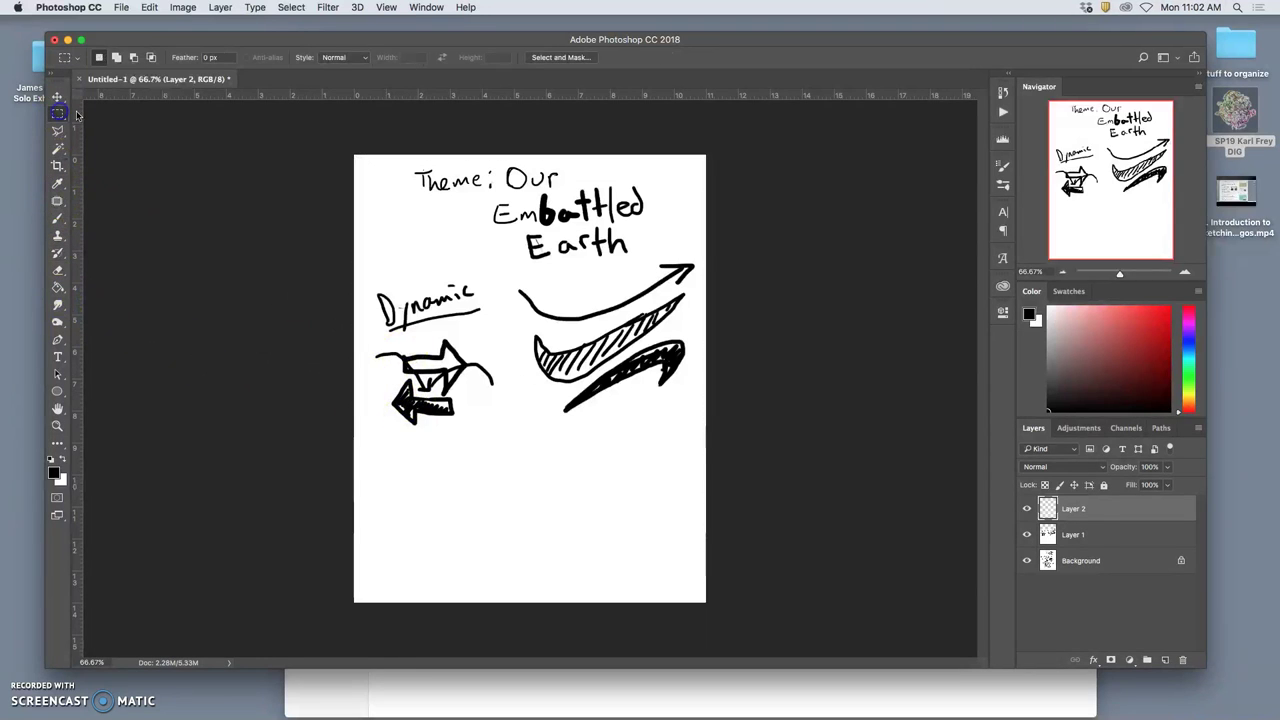
left_click(1050, 534)
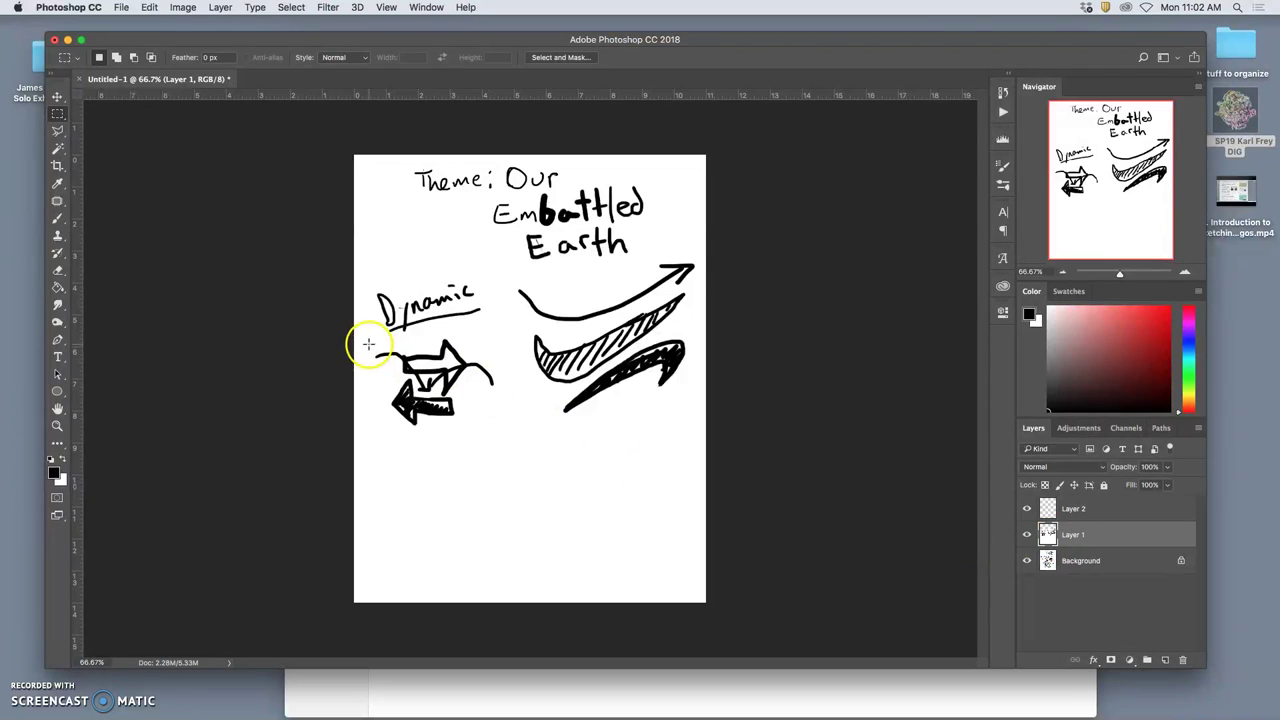
mouse_move(370, 344)
left_mouse_down()
mouse_move(383, 380)
mouse_move(480, 417)
mouse_move(495, 441)
mouse_move(470, 408)
left_mouse_up()
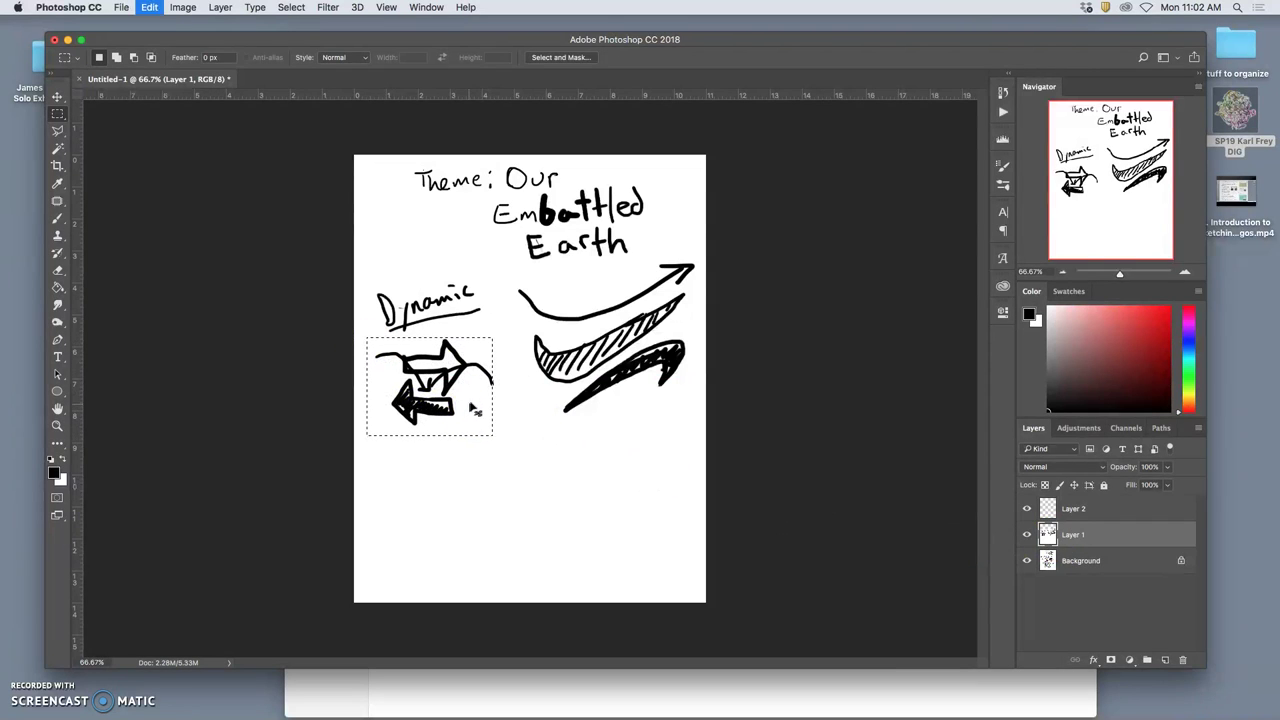
key("super+t")
left_click_drag(494, 321, 485, 315)
left_click_drag(462, 398, 458, 405)
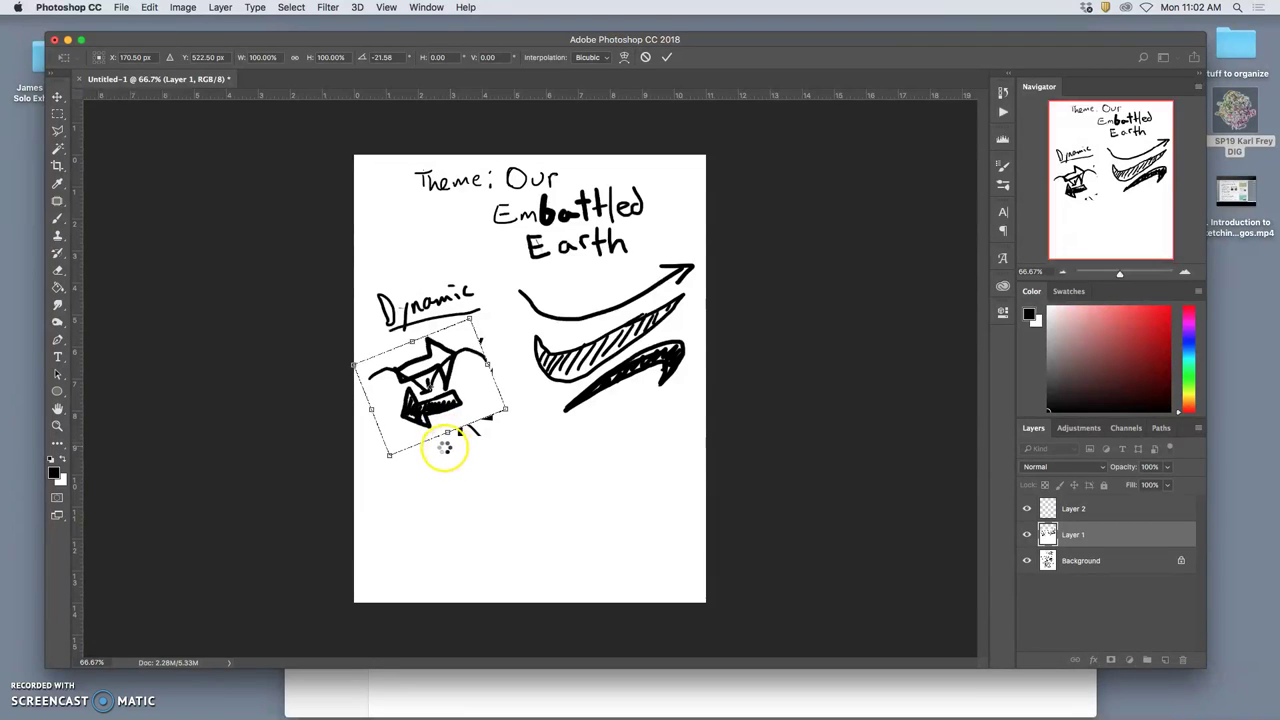
key("Return")
left_click(455, 432)
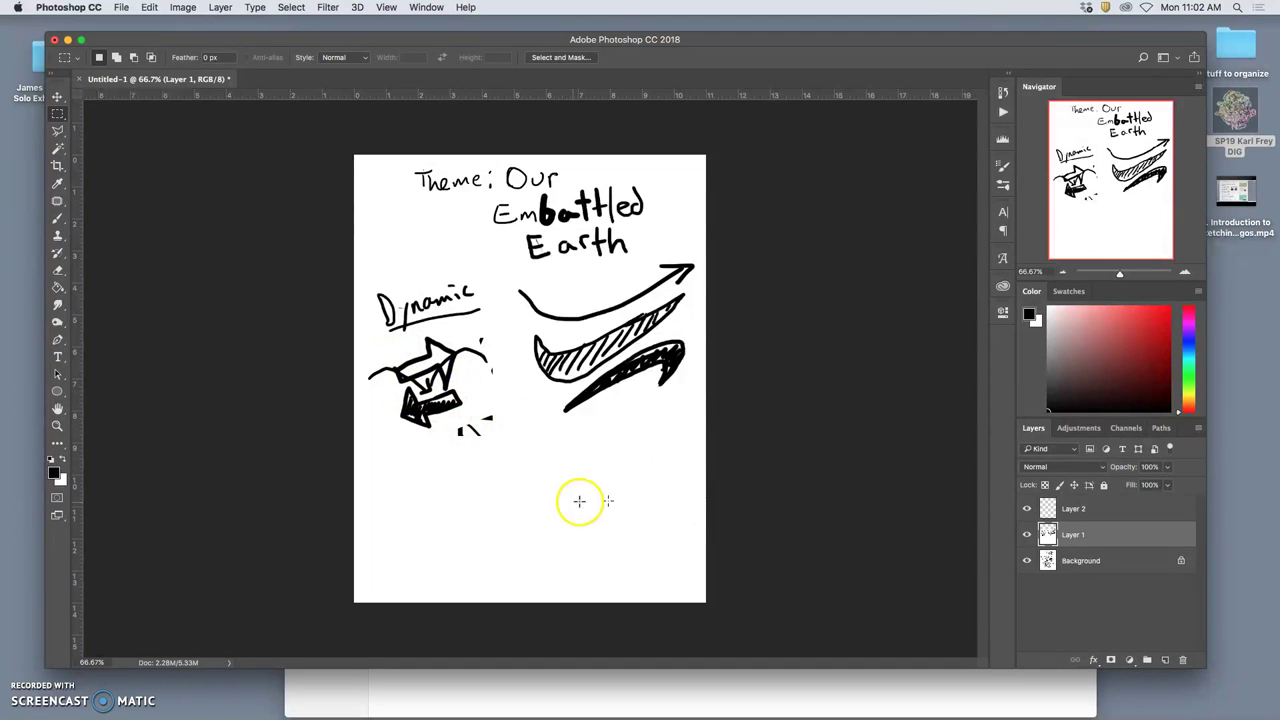
Step: Hide Layer 1 while keeping Layer 2 and the Background visible
left_click(1027, 509)
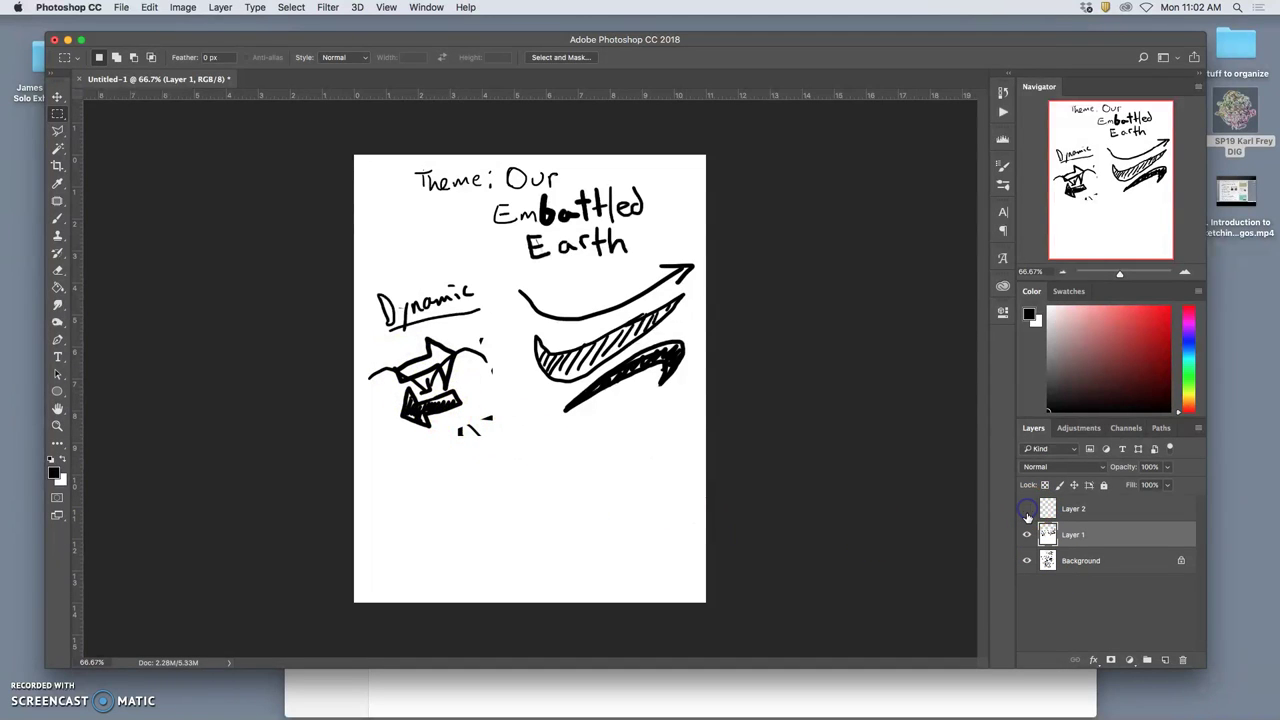
left_click(1027, 532)
left_click(1027, 561)
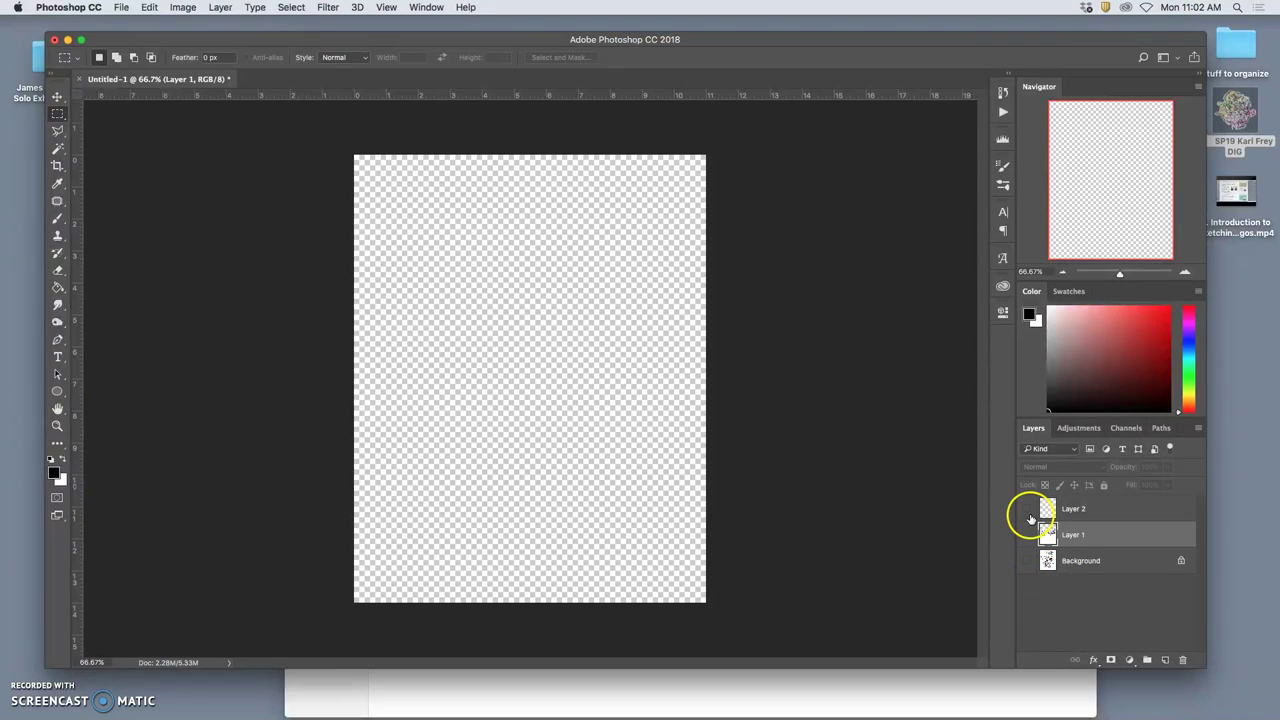
left_click(1027, 561)
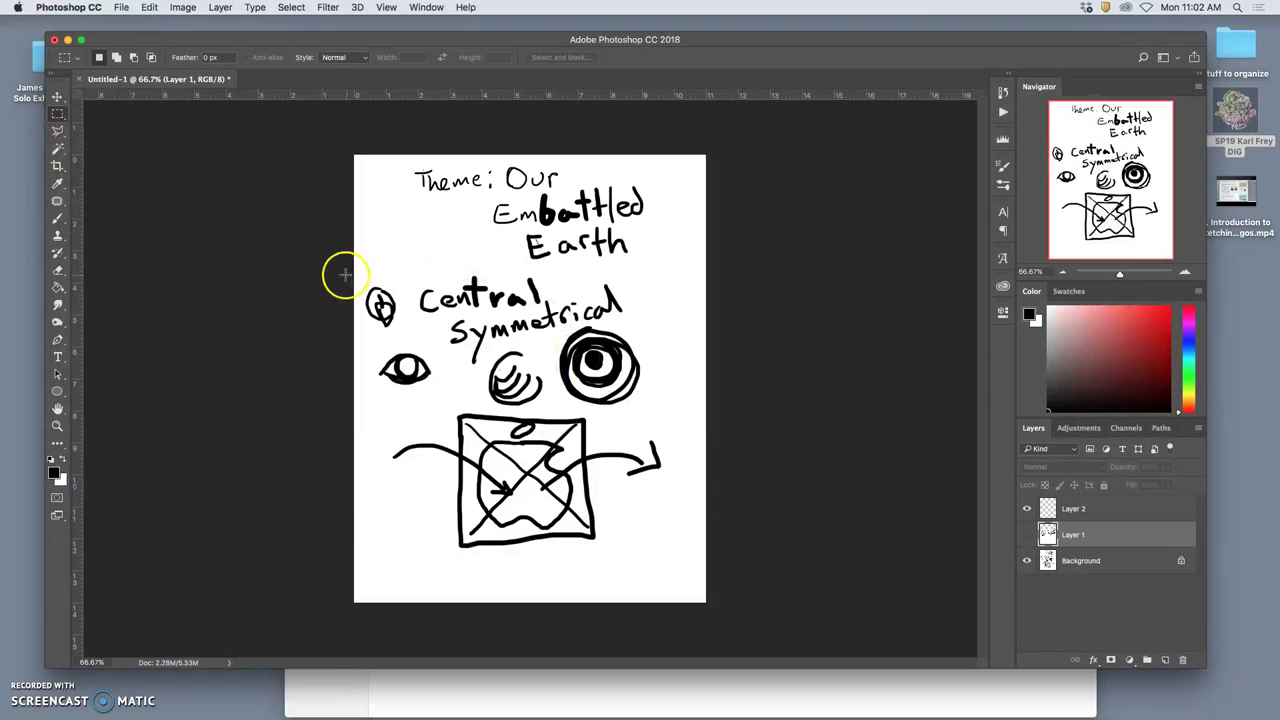
Step: Fill the page area below the theme title with white at 100% opacity on Layer 2, deselect, and switch to the Brush tool
left_click_drag(343, 277, 762, 640)
left_click(151, 8)
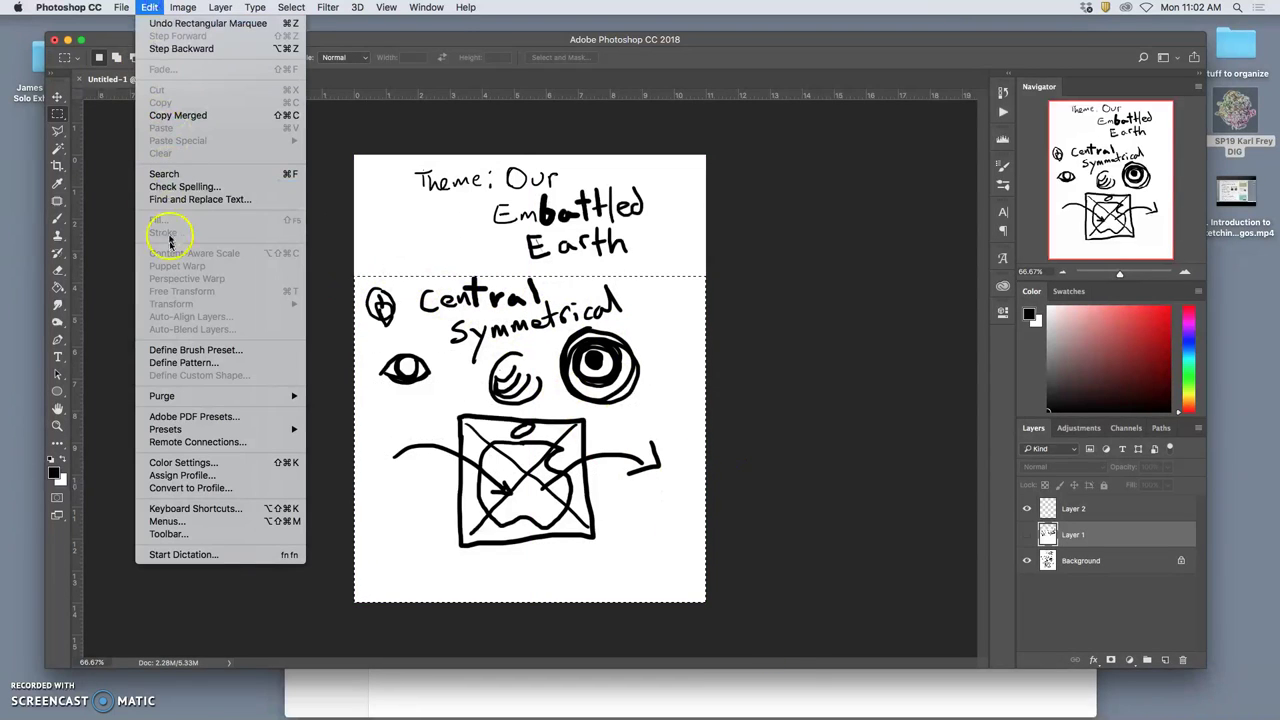
left_click(527, 400)
left_click(1080, 512)
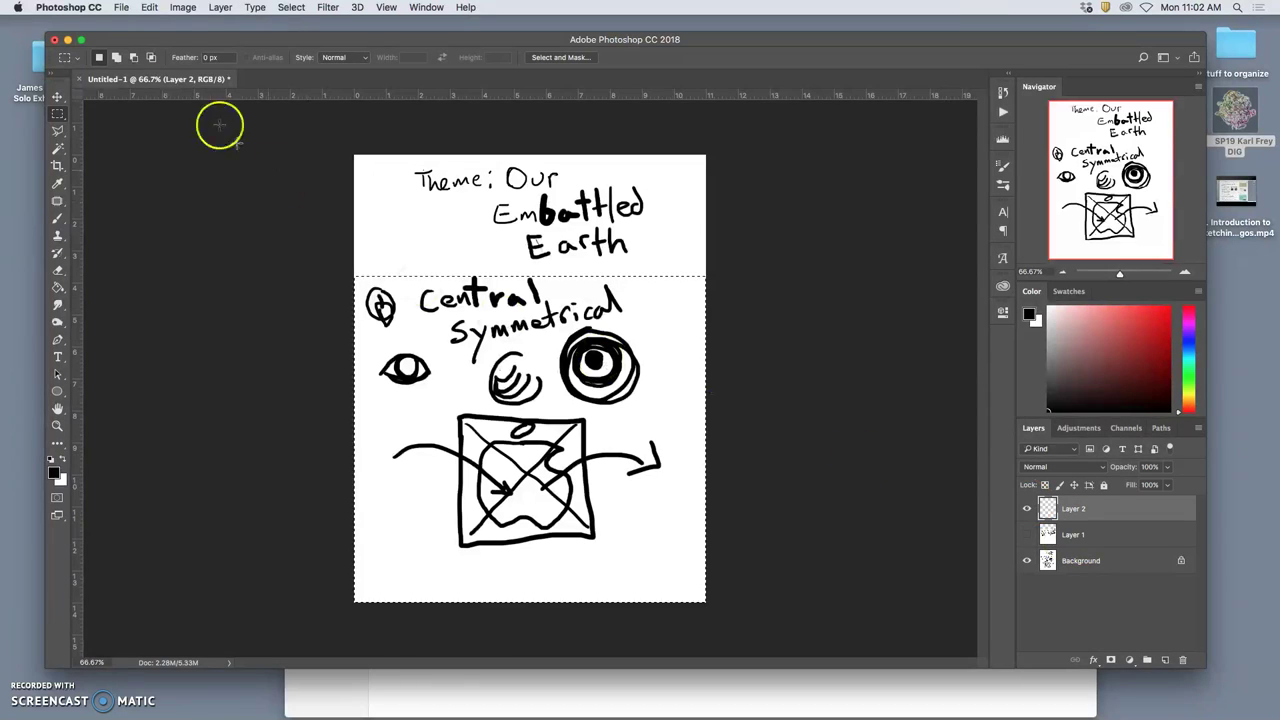
left_click(149, 7)
left_click(160, 219)
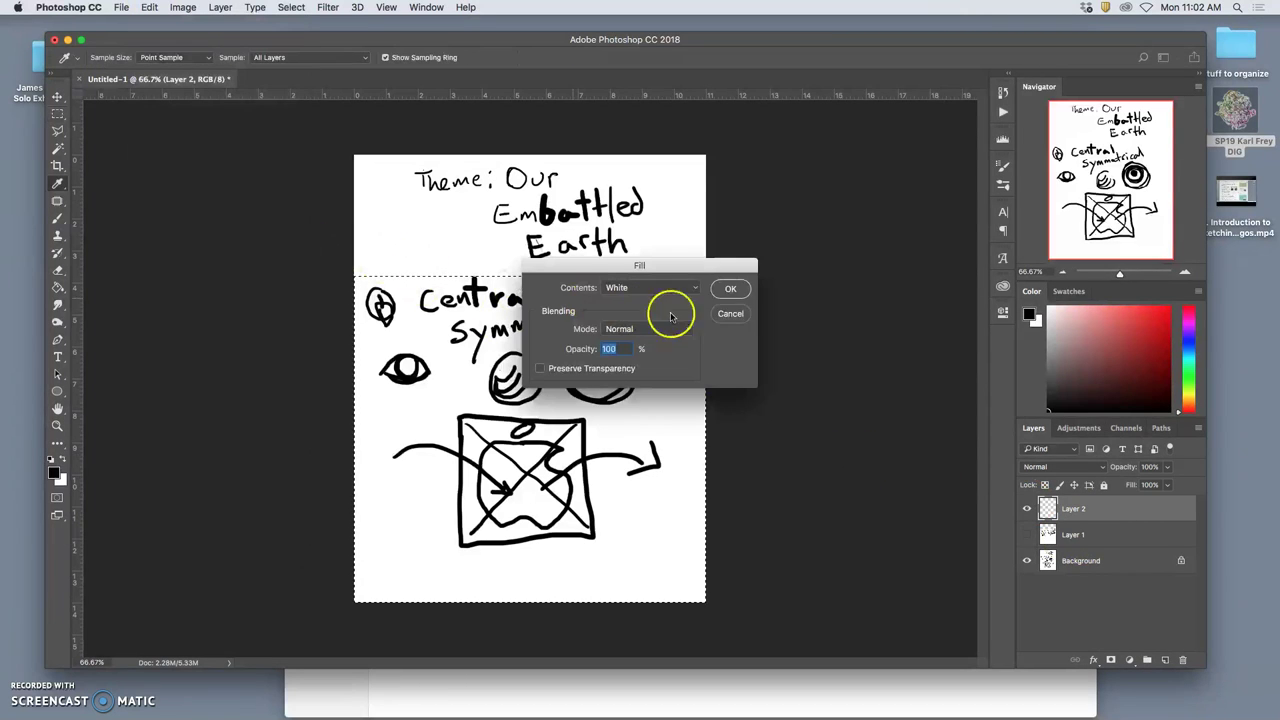
left_click(729, 290)
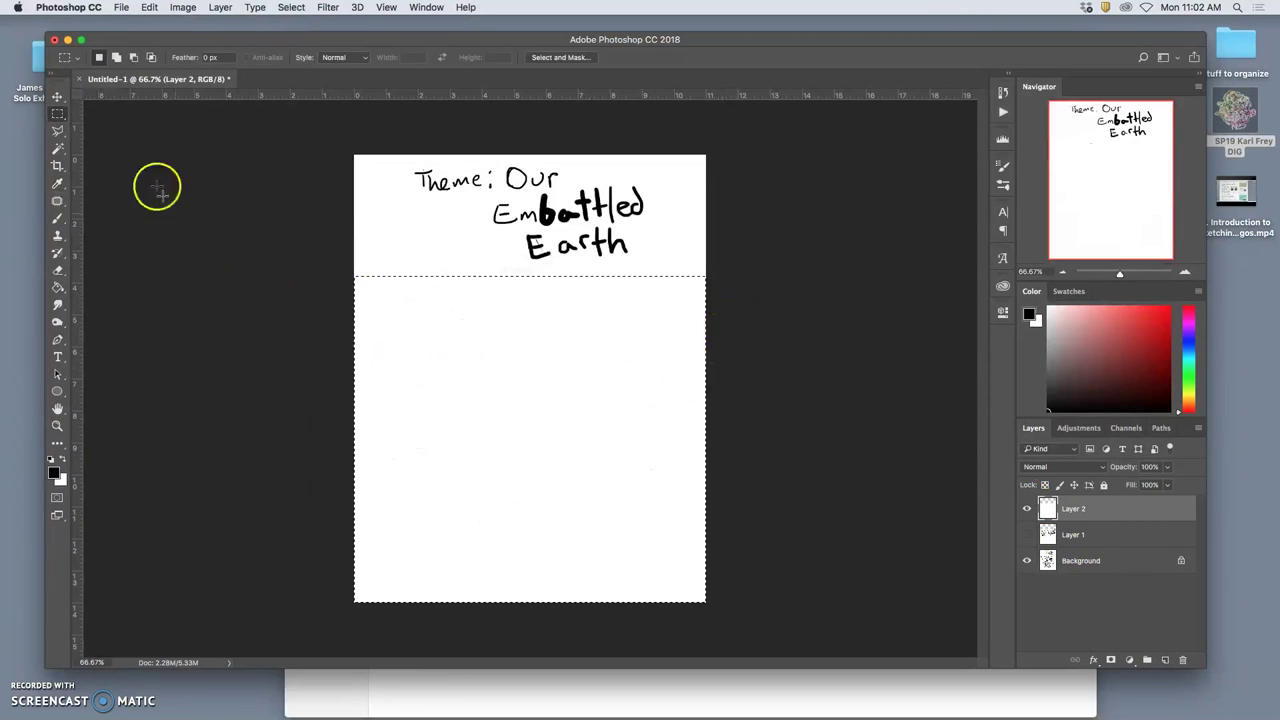
left_click(58, 131)
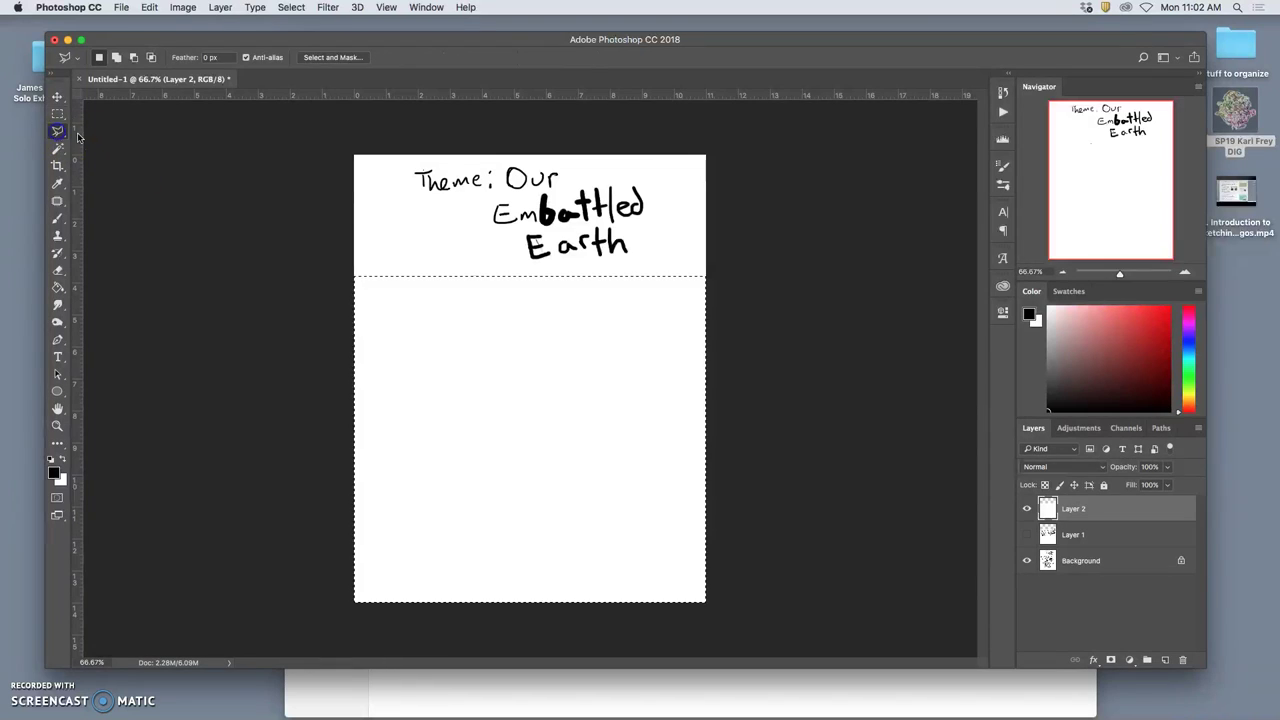
left_click(57, 218)
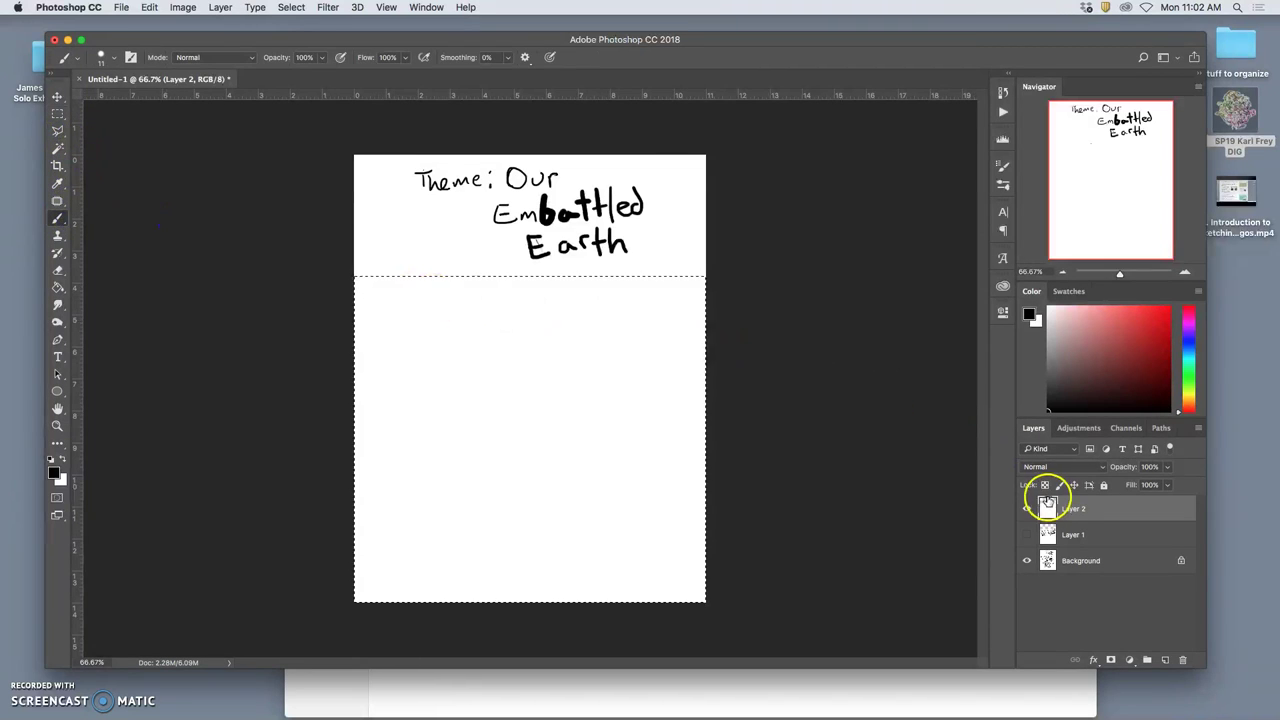
key("super+d")
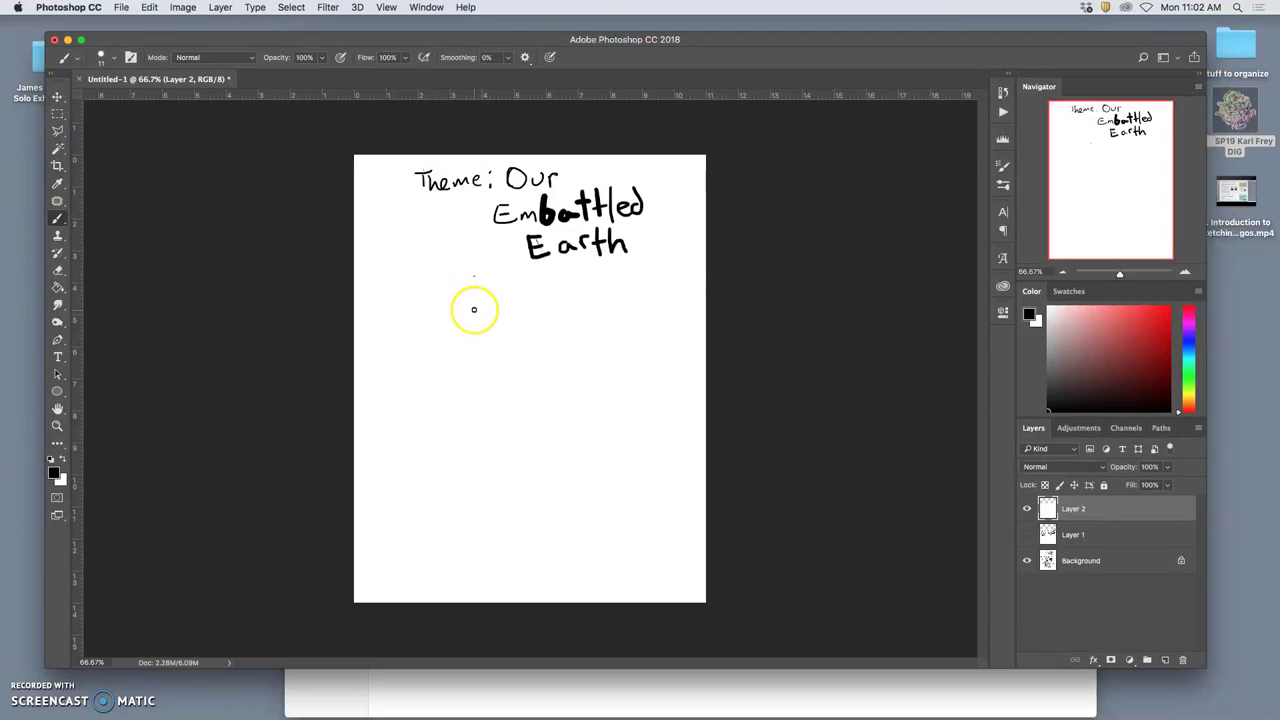
Step: Stretch Layer 2's white area upward to about 102% height to cover the leftover marks below the title
key("super+t")
left_click_drag(530, 276, 529, 271)
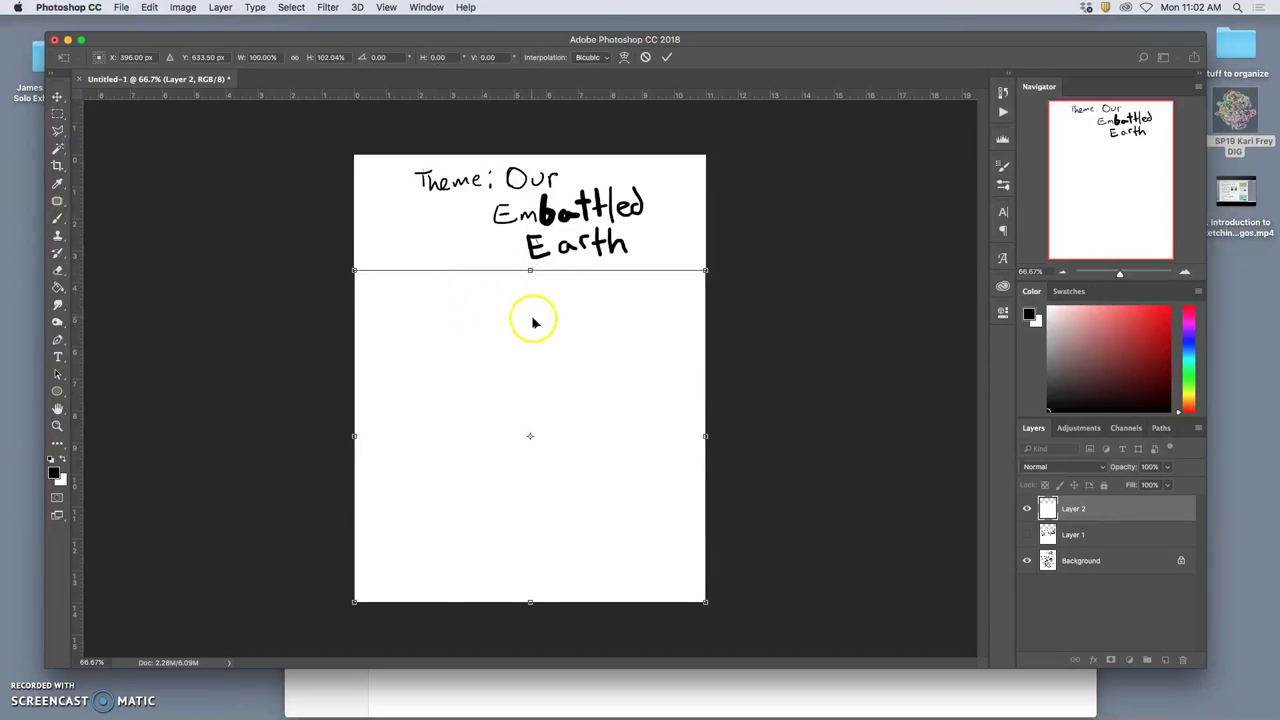
key("Return")
key("b")
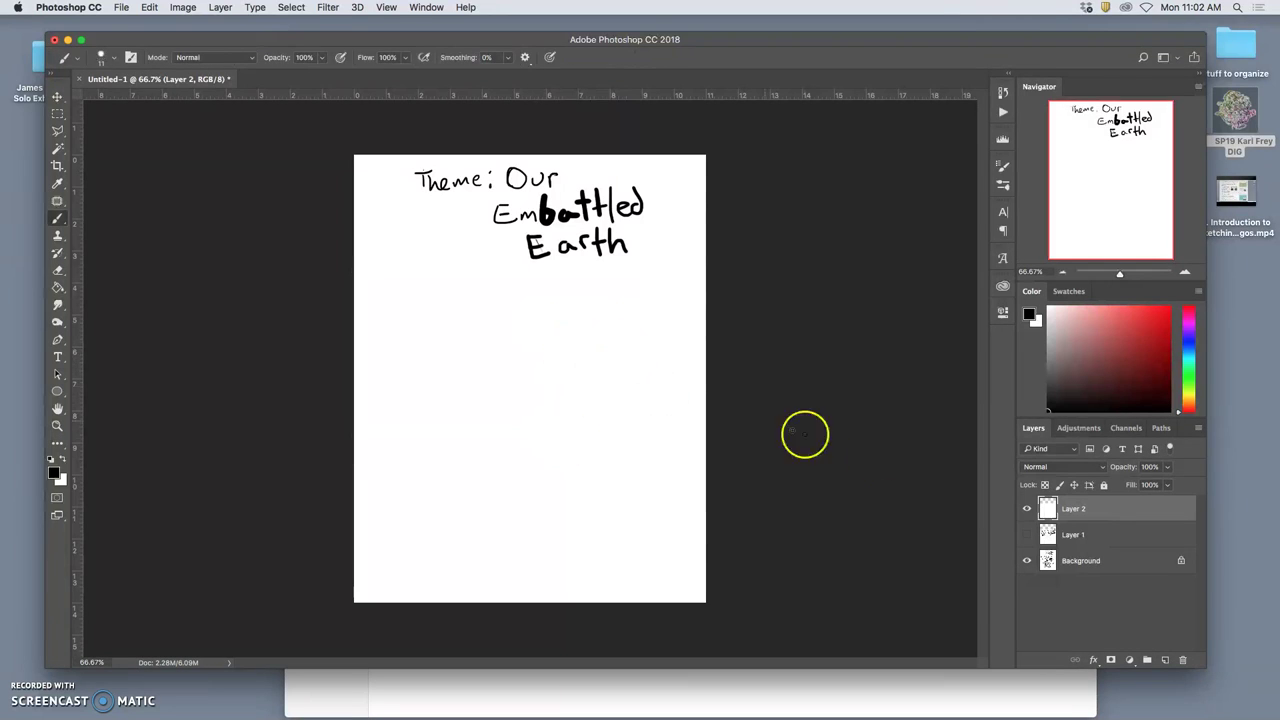
Step: Brush a black five-pointed star outline on Layer 2, below and left of the theme title
left_click(1088, 514)
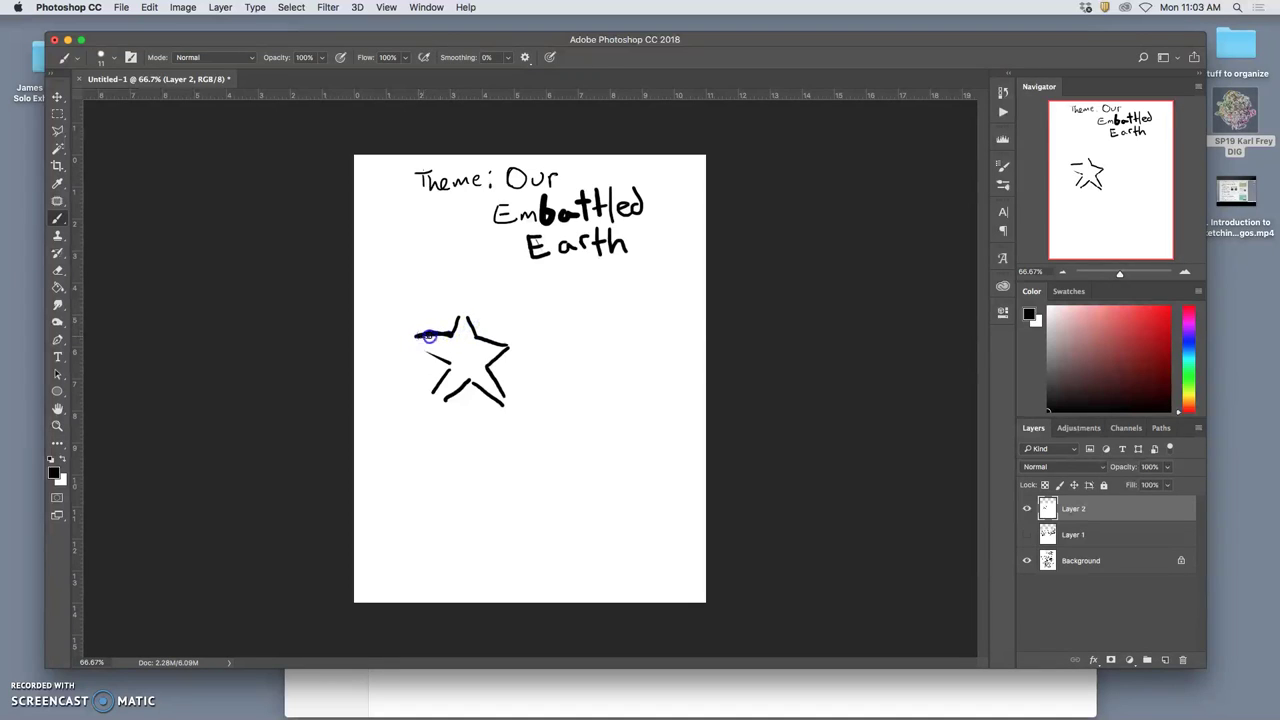
left_click_drag(456, 330, 466, 320)
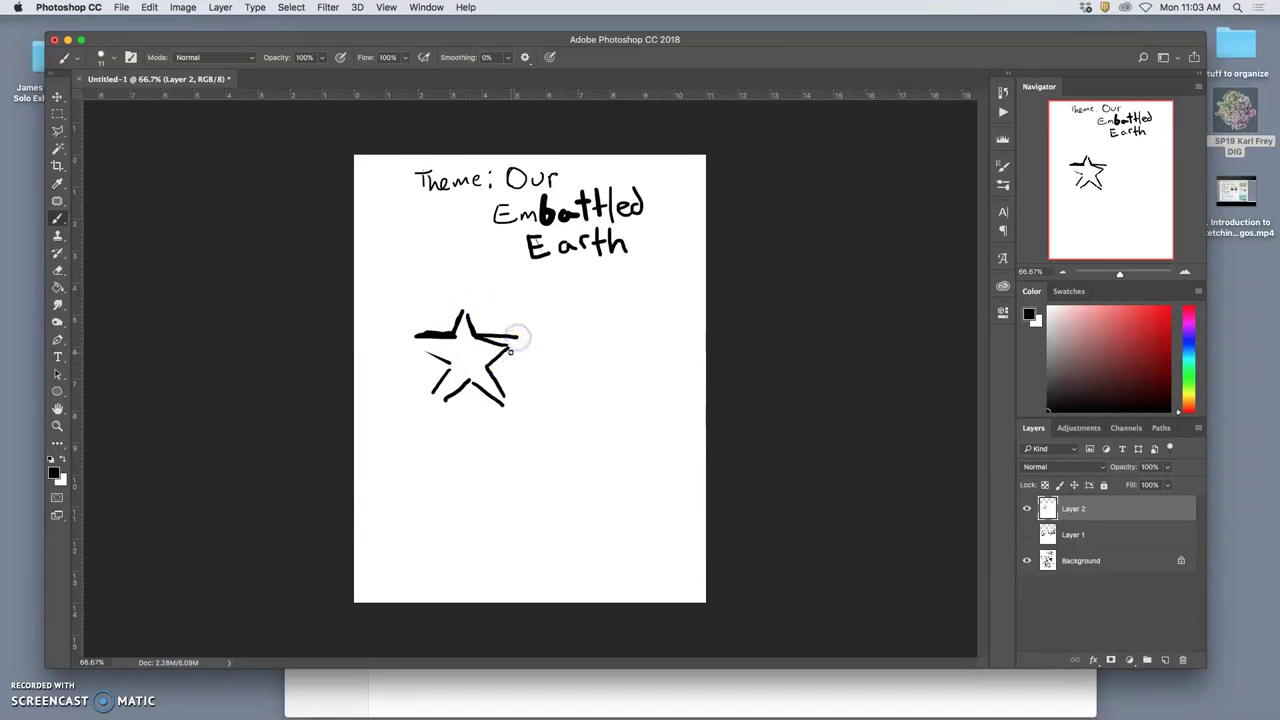
left_click(514, 344)
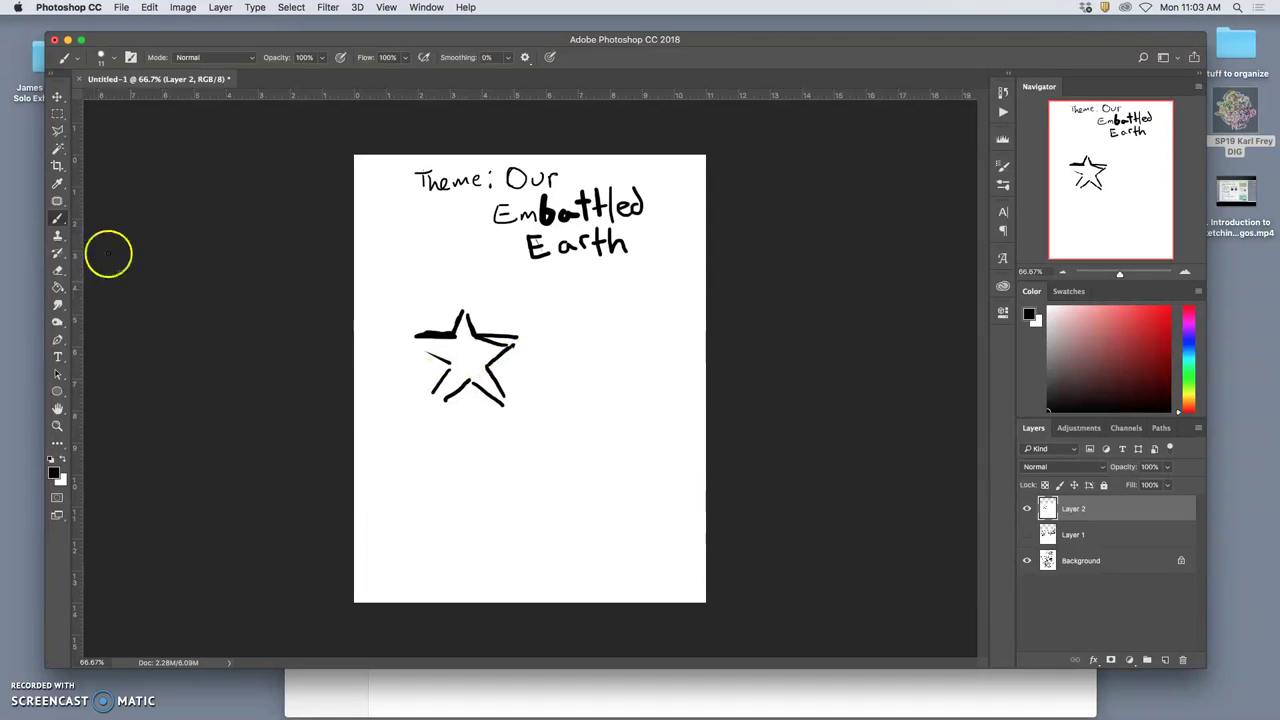
Step: Try to erase the doubled line on the star's upper-right arm with the Eraser tool
left_click(59, 271)
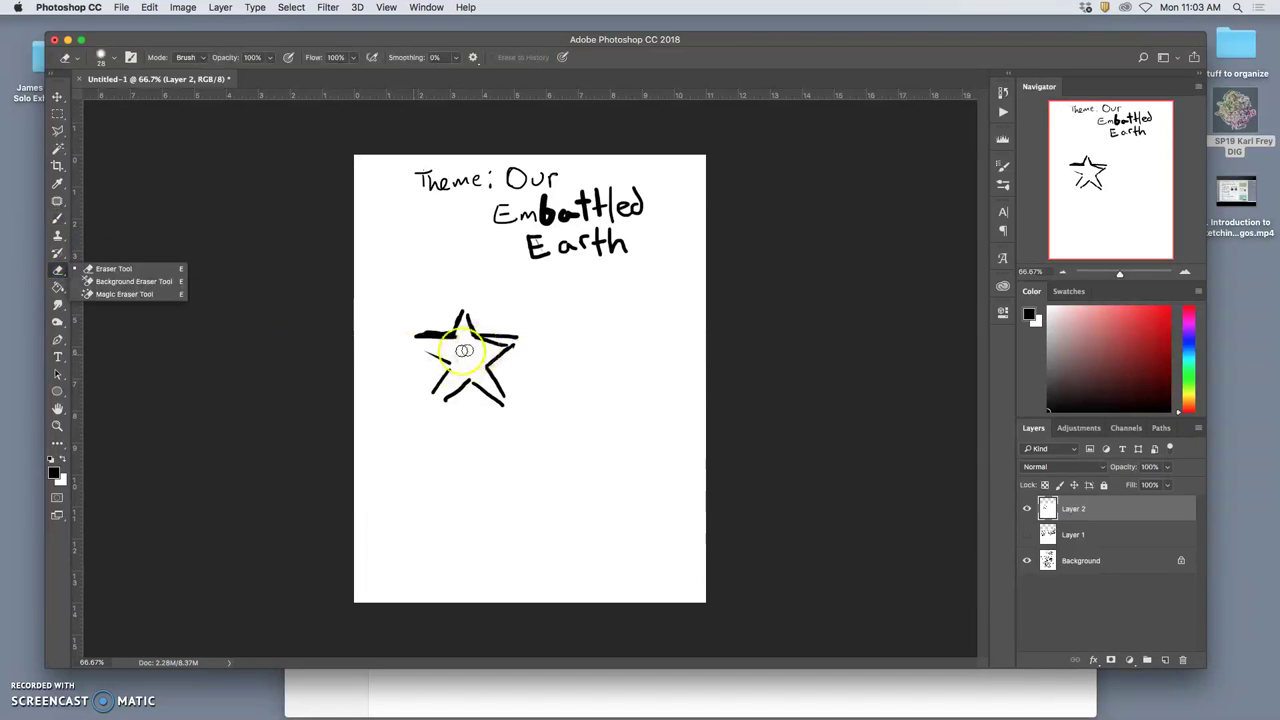
left_click(96, 270)
left_click_drag(491, 350, 483, 344)
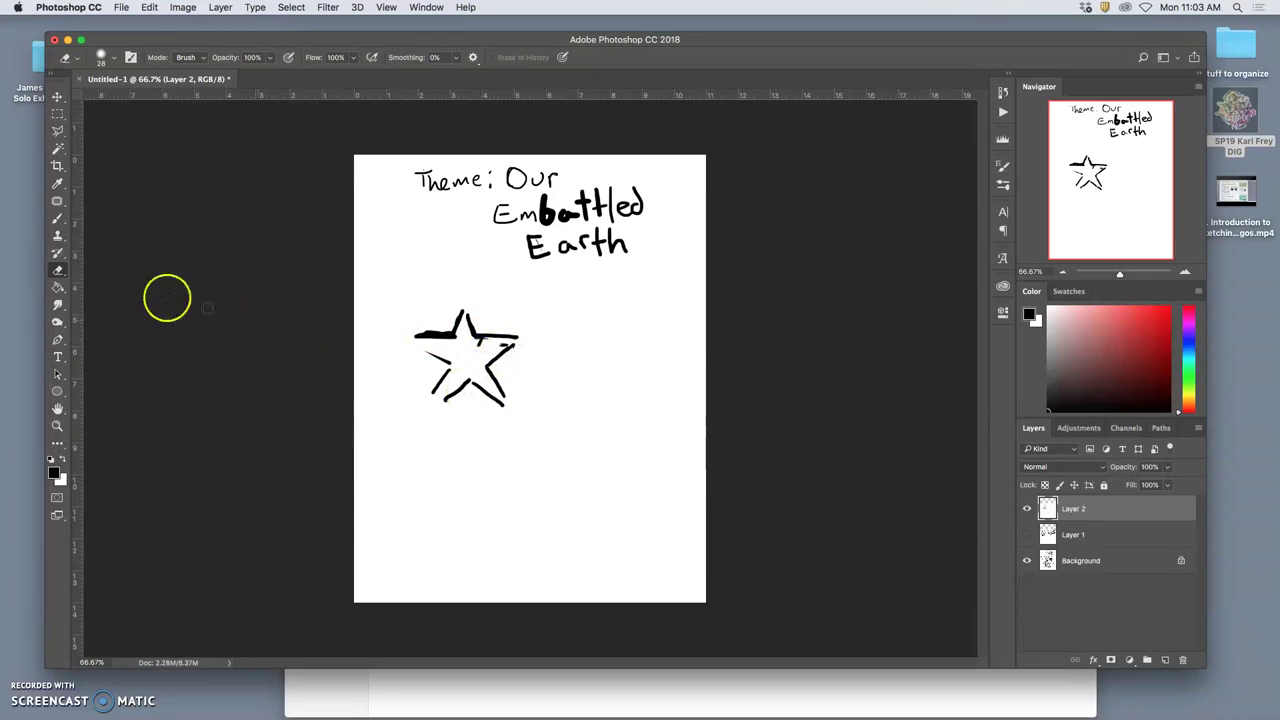
Step: Paint over the doubled lines on the star's upper arms with a white brush
left_click(57, 224)
left_click(62, 460)
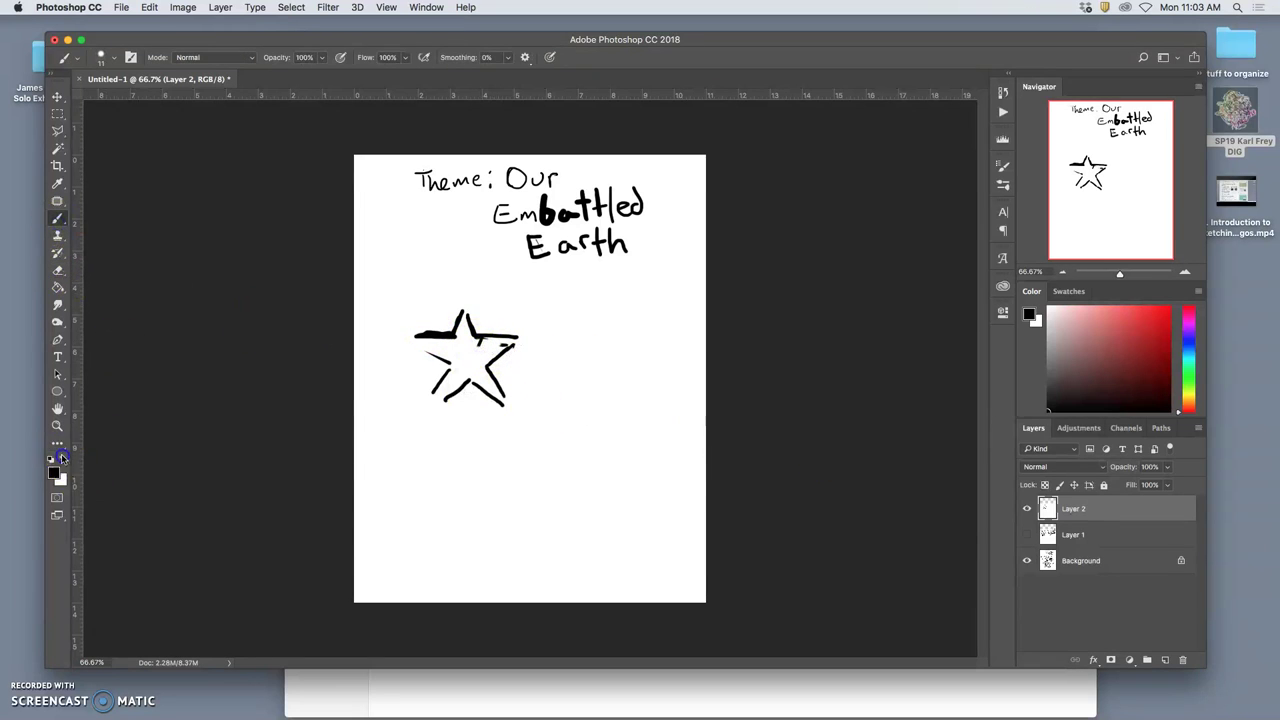
left_click(481, 342)
left_click_drag(497, 346, 461, 333)
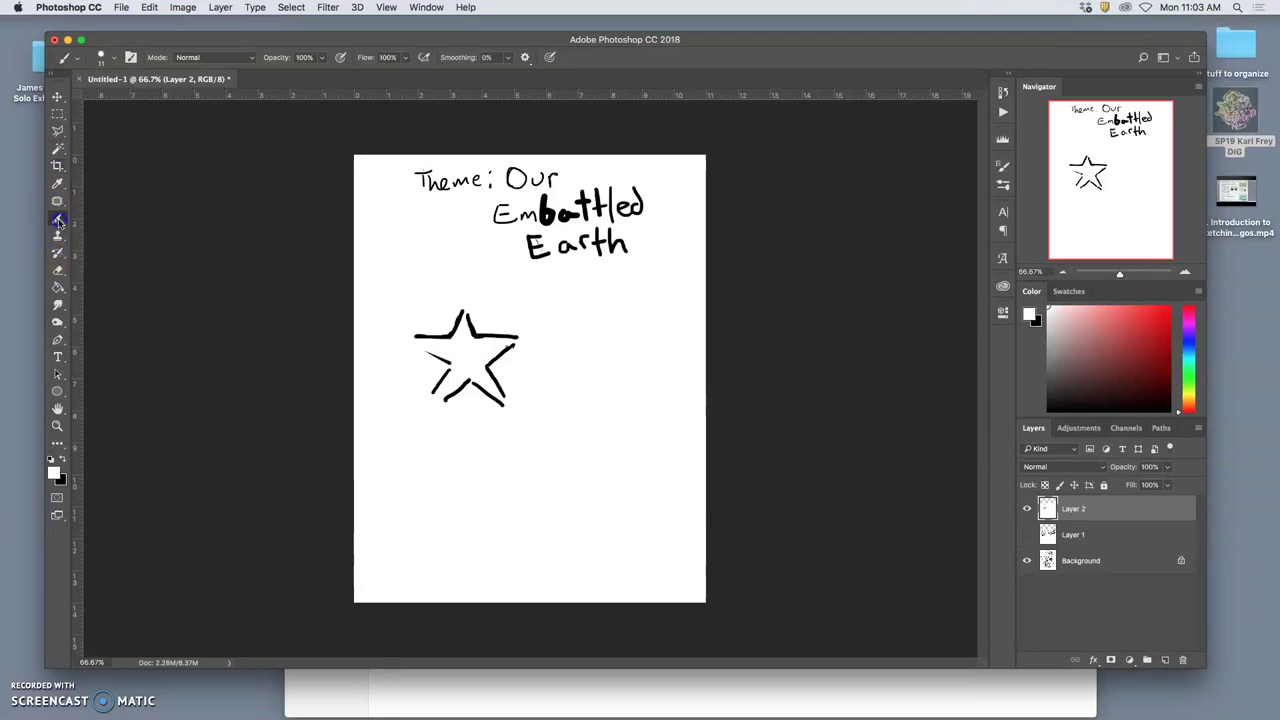
Step: Brush two black outlined block arrows above the star, both pointing in toward its top
mouse_move(452, 300)
left_mouse_down()
mouse_move(413, 333)
mouse_move(428, 328)
mouse_move(425, 338)
mouse_move(419, 301)
left_mouse_up()
left_click(62, 458)
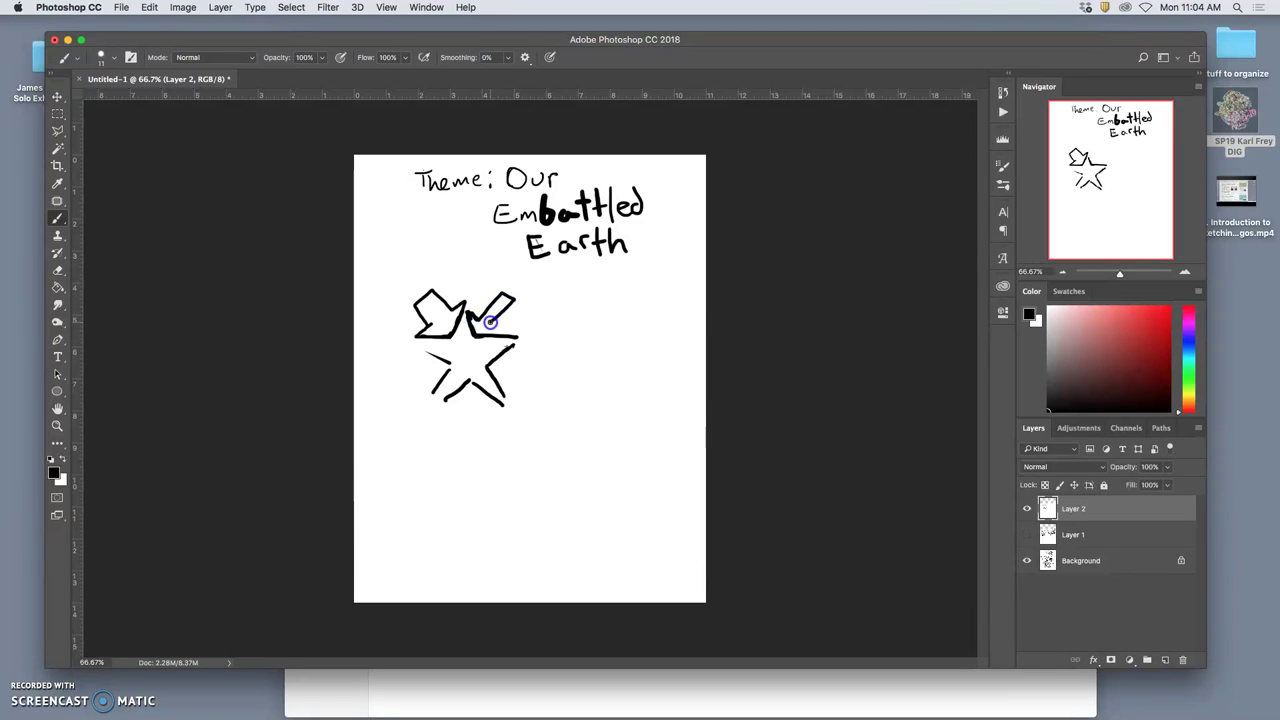
mouse_move(495, 327)
left_mouse_down()
mouse_move(480, 370)
mouse_move(430, 358)
left_mouse_up()
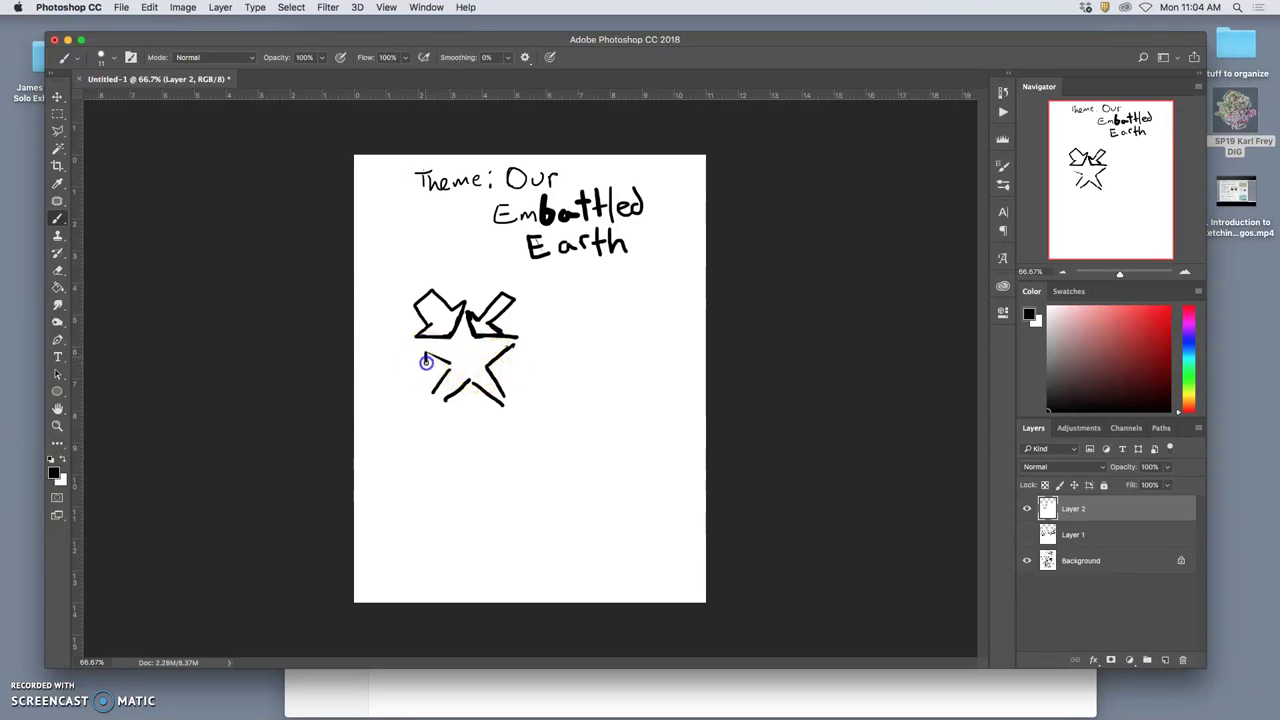
Step: Draw curved arrows pointing into the star from its left and right sides, plus a short arrow pointing up beneath it
left_click_drag(407, 361, 387, 335)
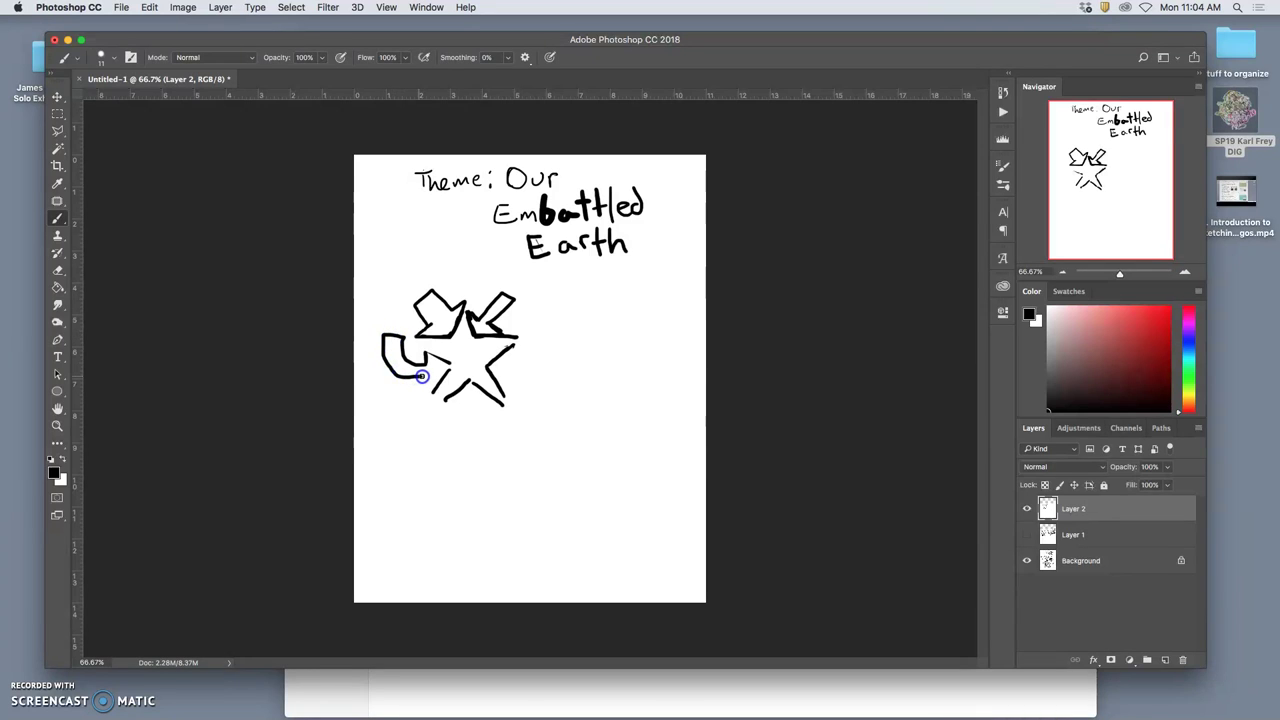
left_click_drag(439, 379, 449, 369)
left_click_drag(508, 398, 507, 396)
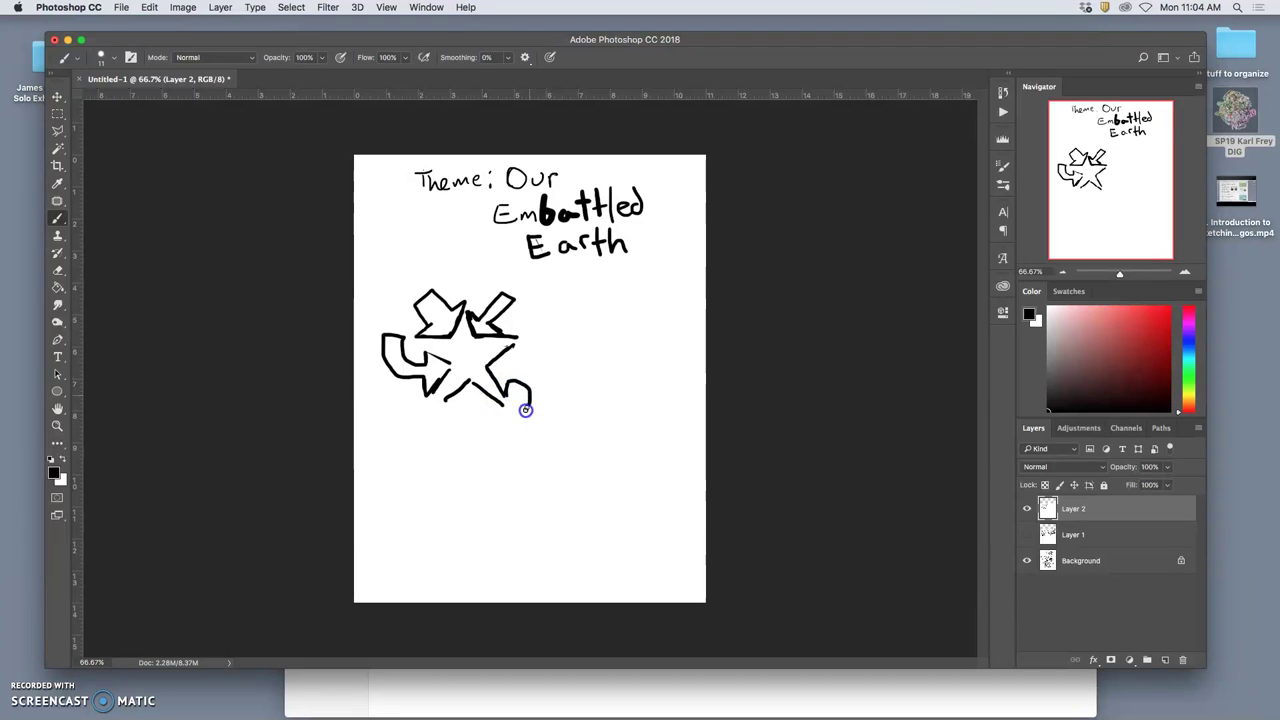
mouse_move(540, 420)
left_mouse_down()
mouse_move(541, 373)
mouse_move(514, 368)
left_mouse_up()
left_click_drag(470, 404, 449, 407)
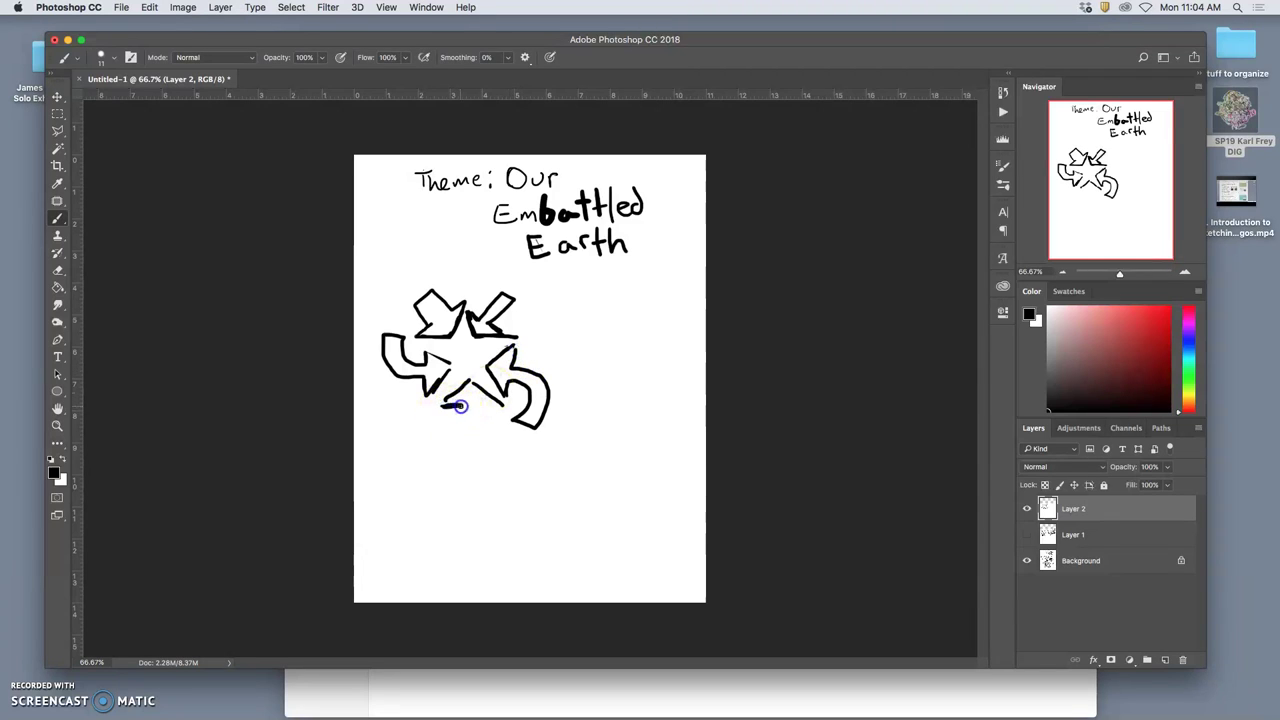
left_click_drag(453, 430, 471, 420)
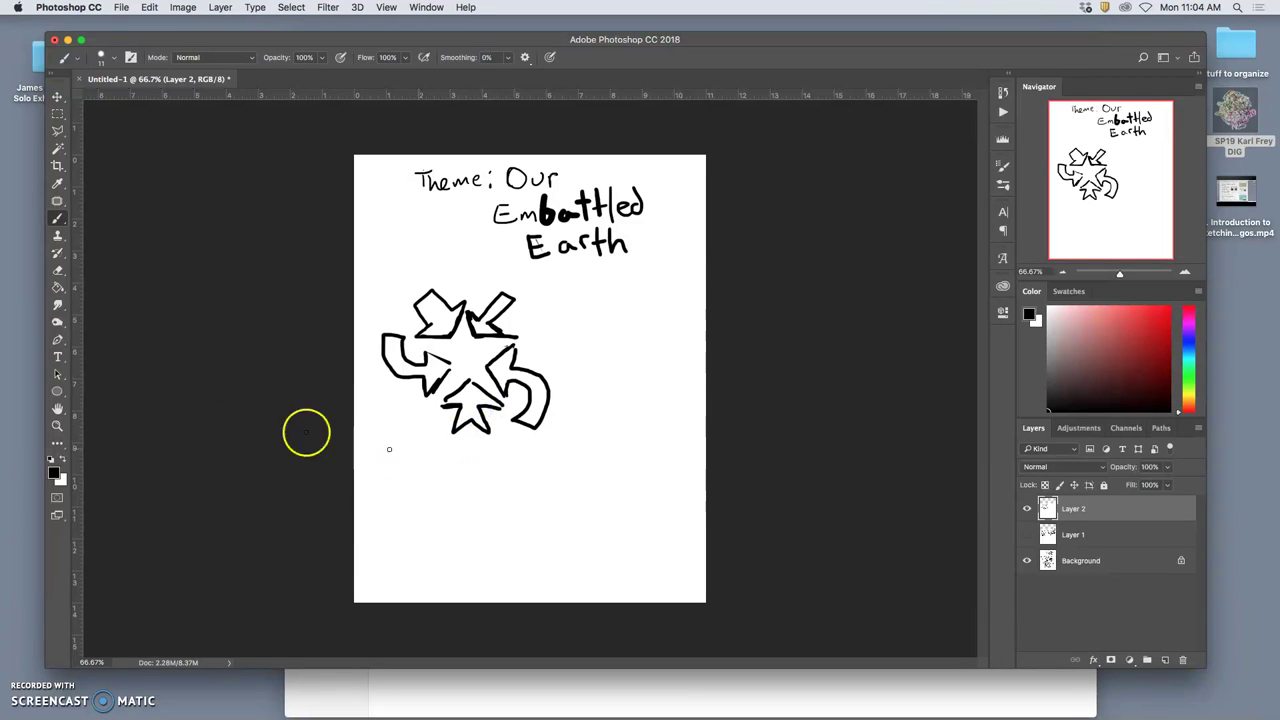
Step: Trim the excess line on the upper-right arrow's head with a white brush
left_click(61, 453)
left_click_drag(465, 315, 505, 330)
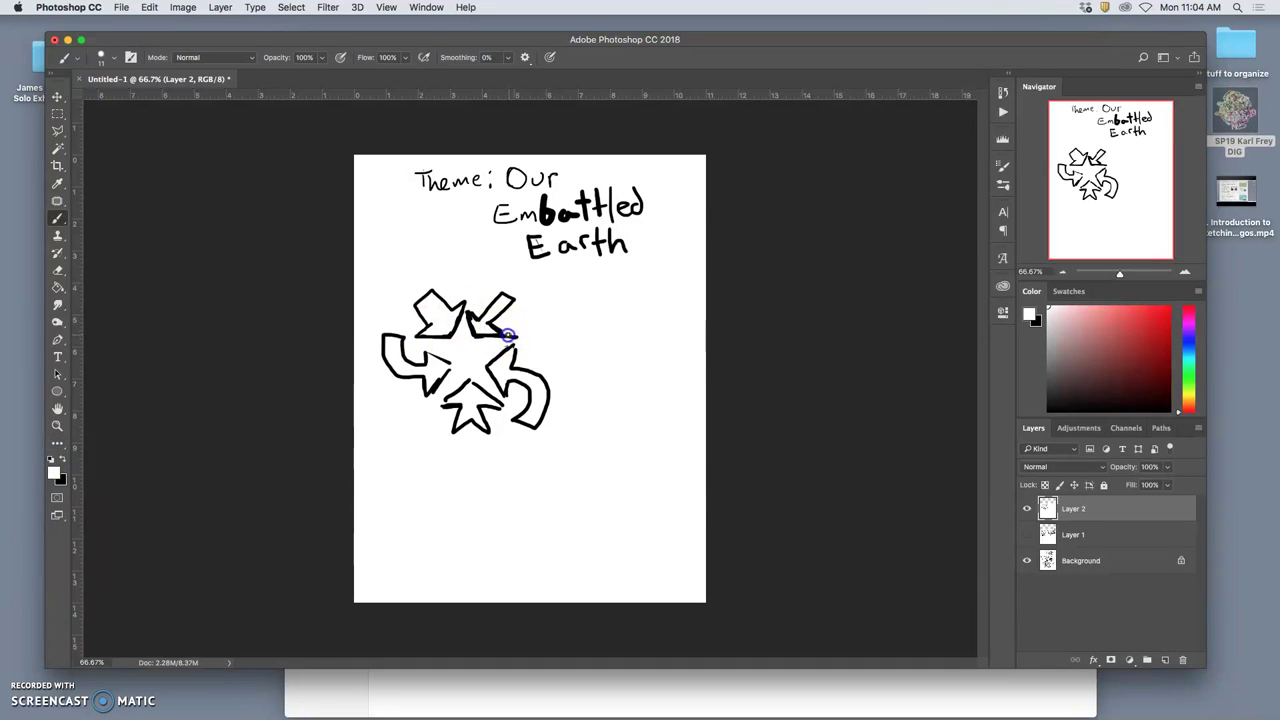
left_click_drag(508, 327, 515, 335)
Step: Fill the two block arrows above the star with solid black using the brush
left_click(63, 458)
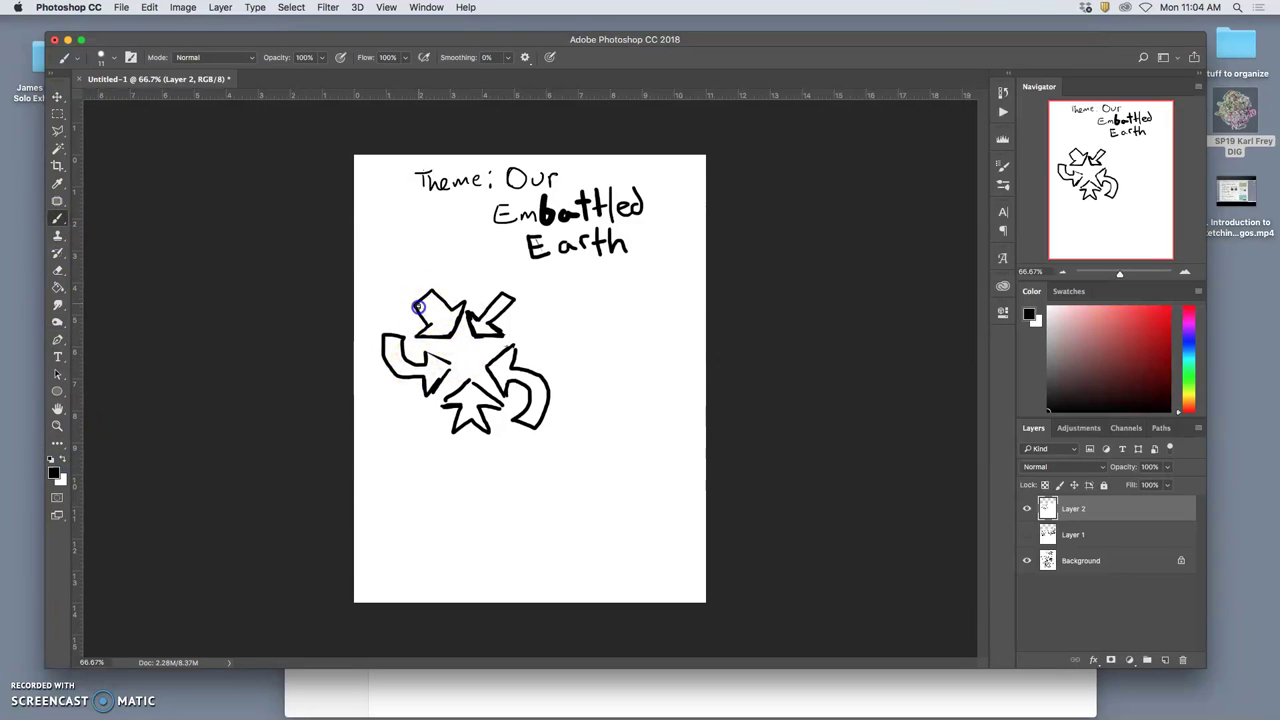
left_click_drag(423, 312, 430, 320)
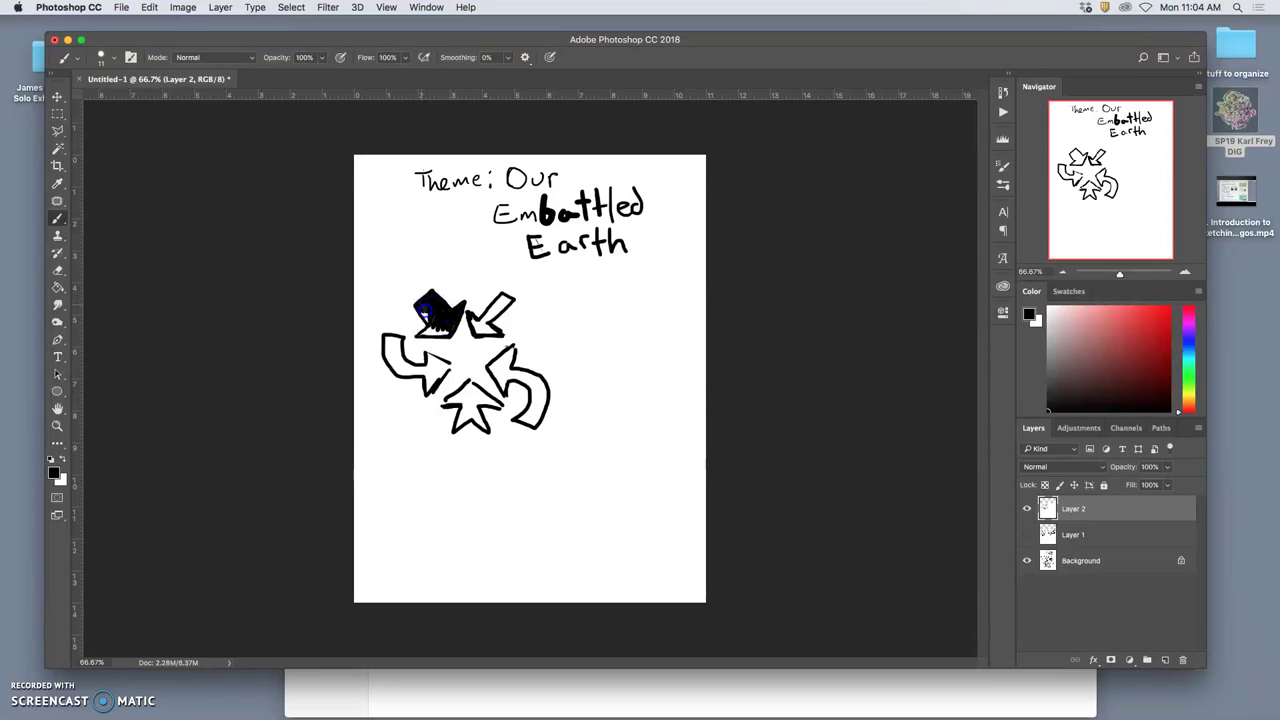
mouse_move(424, 316)
left_mouse_down()
mouse_move(446, 332)
mouse_move(484, 318)
left_mouse_up()
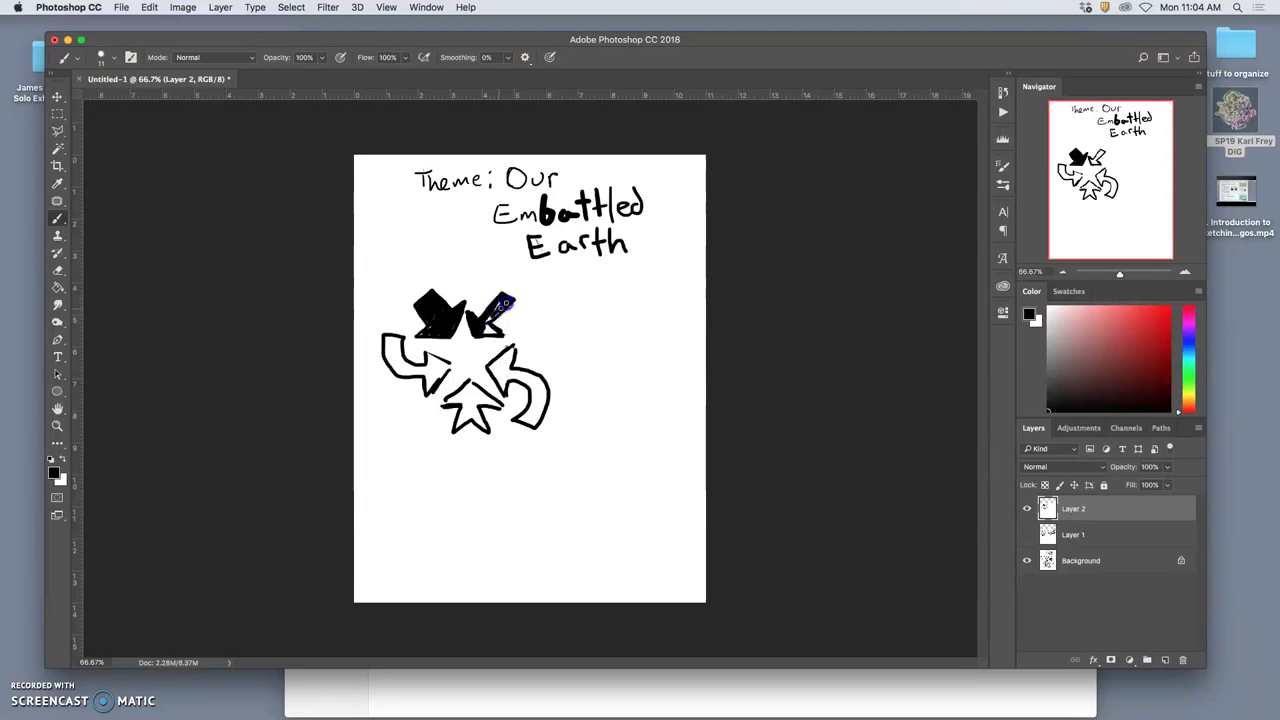
left_click_drag(493, 314, 489, 331)
Step: Brush the curved arrow on the star's left side solid black, closing the outline of its arrowhead
left_click_drag(390, 343, 388, 346)
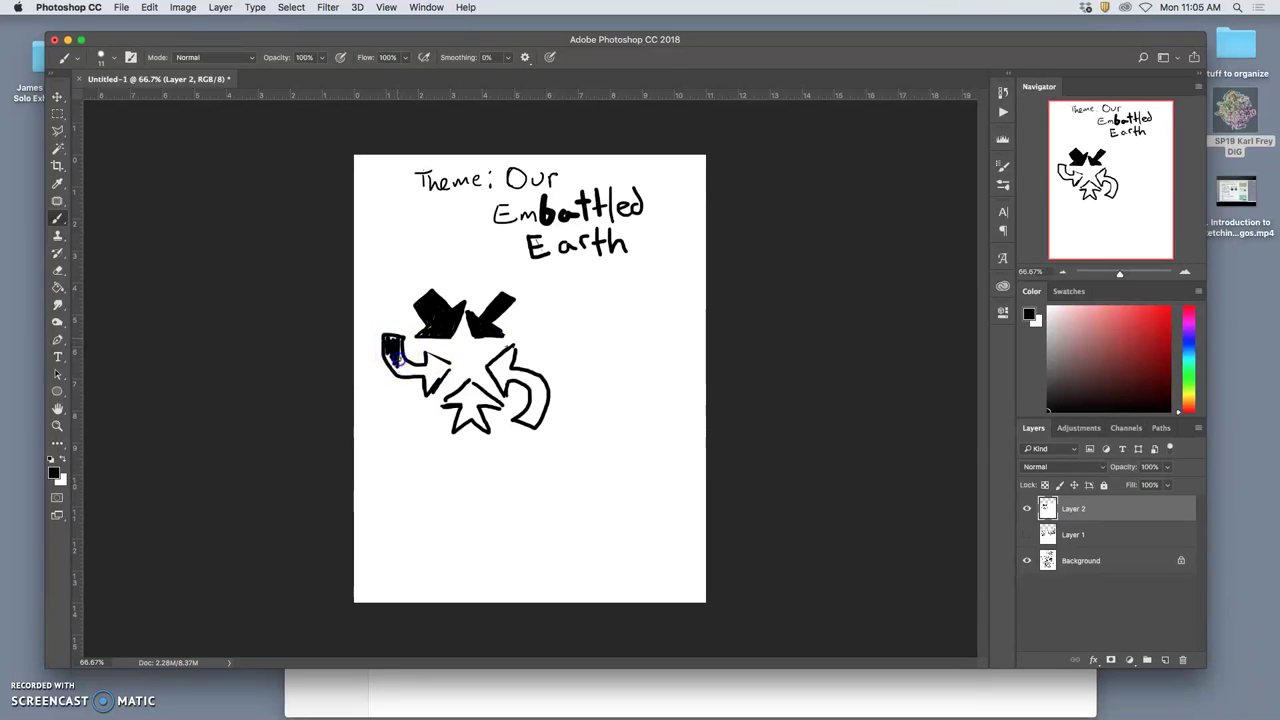
left_click_drag(403, 361, 420, 366)
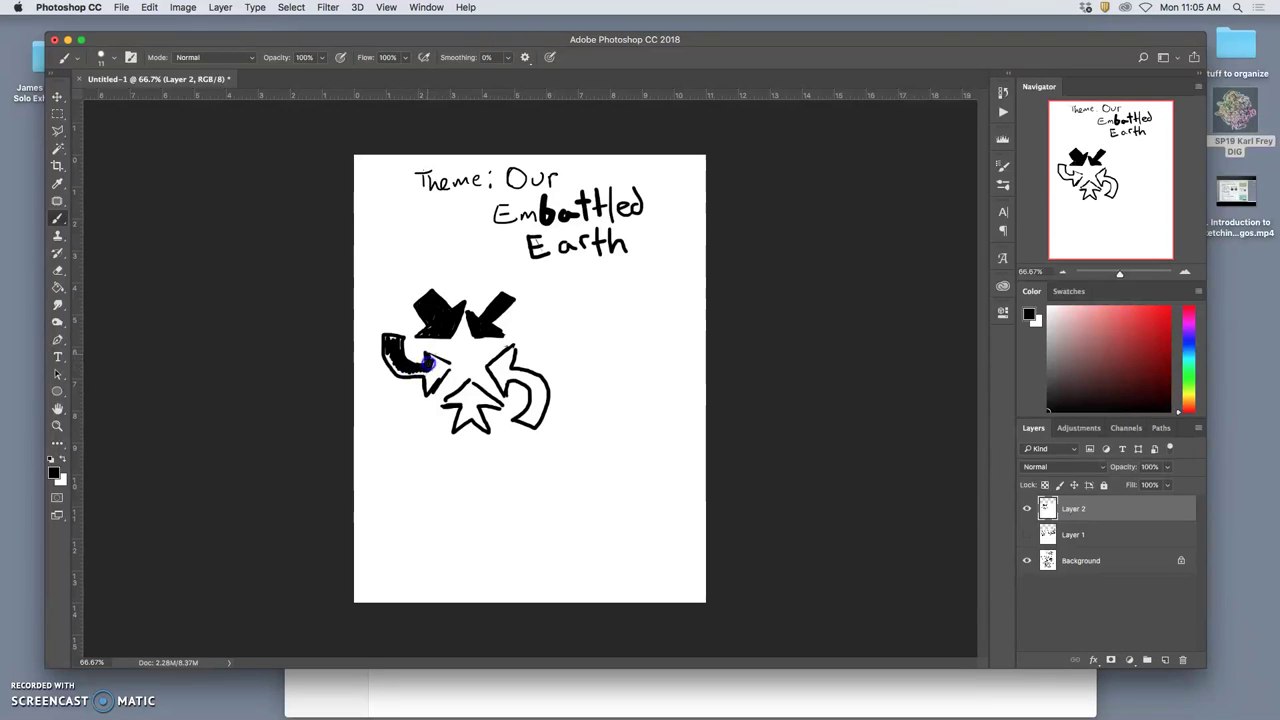
left_click_drag(426, 349, 455, 364)
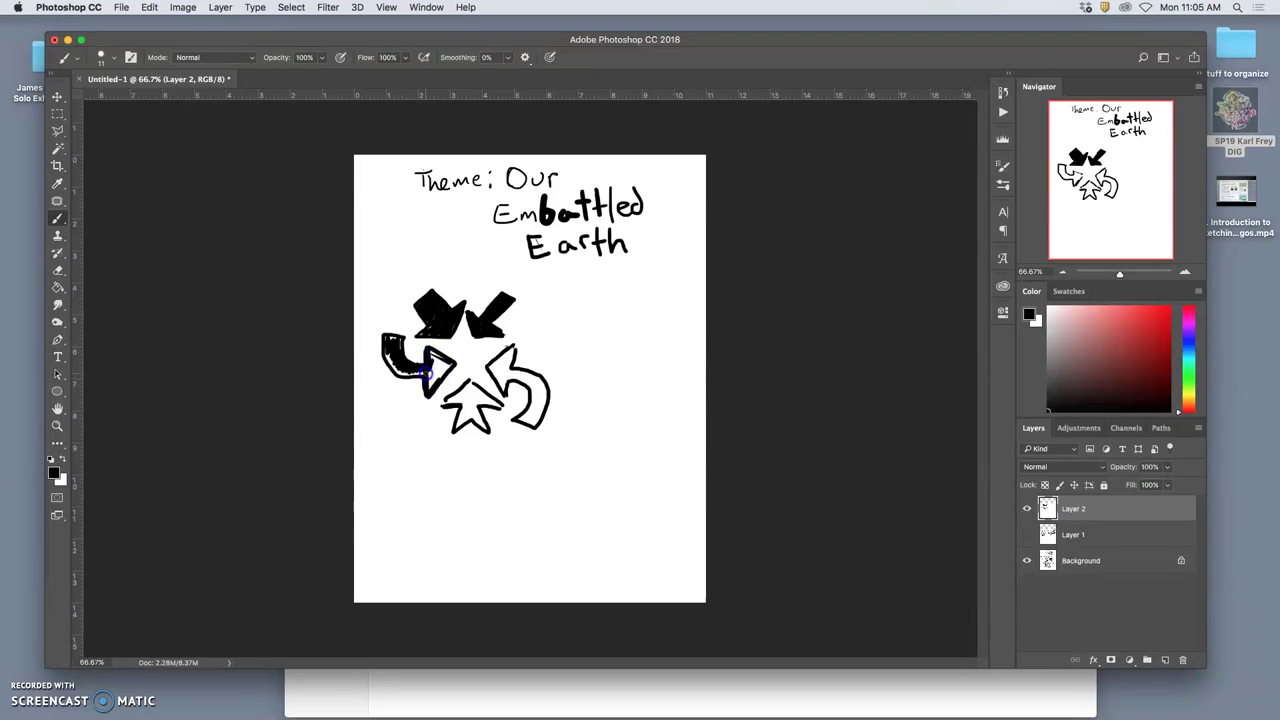
mouse_move(427, 354)
left_mouse_down()
mouse_move(430, 381)
mouse_move(400, 357)
mouse_move(398, 368)
mouse_move(408, 357)
mouse_move(429, 366)
left_mouse_up()
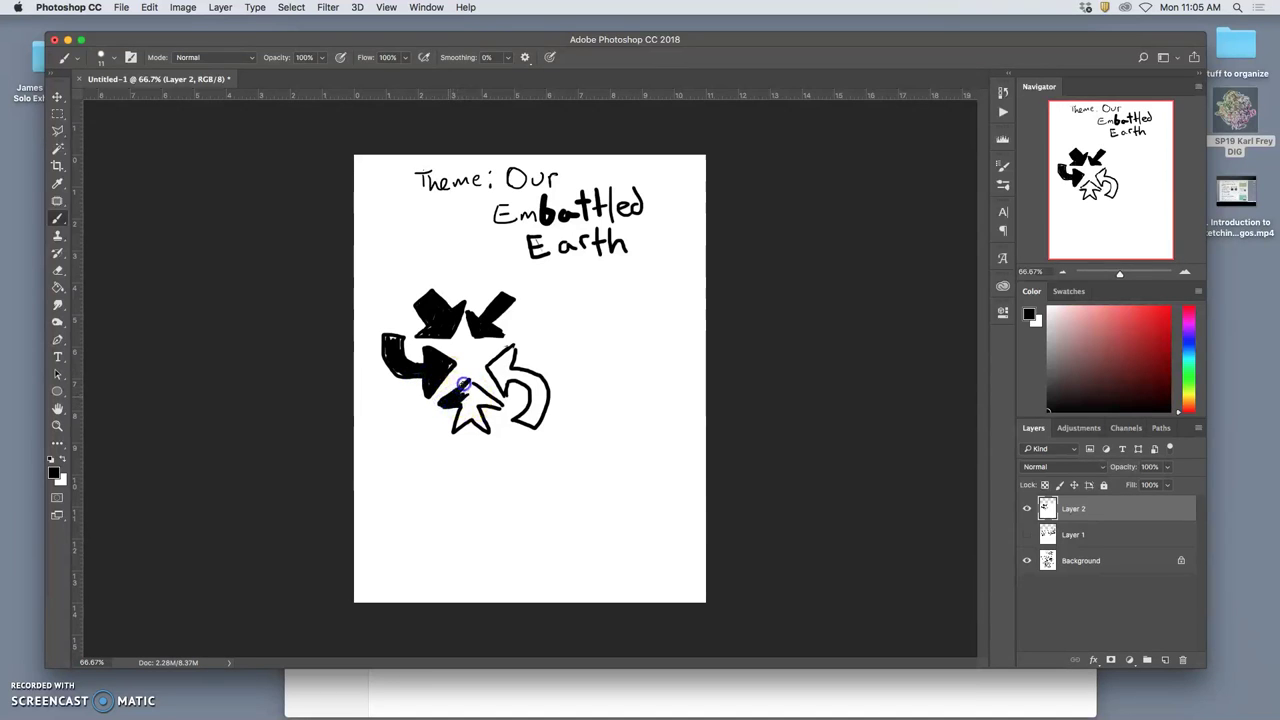
Step: Fill the upward arrow beneath the star and the curved arrow on its right side with solid black
left_click_drag(466, 388, 471, 390)
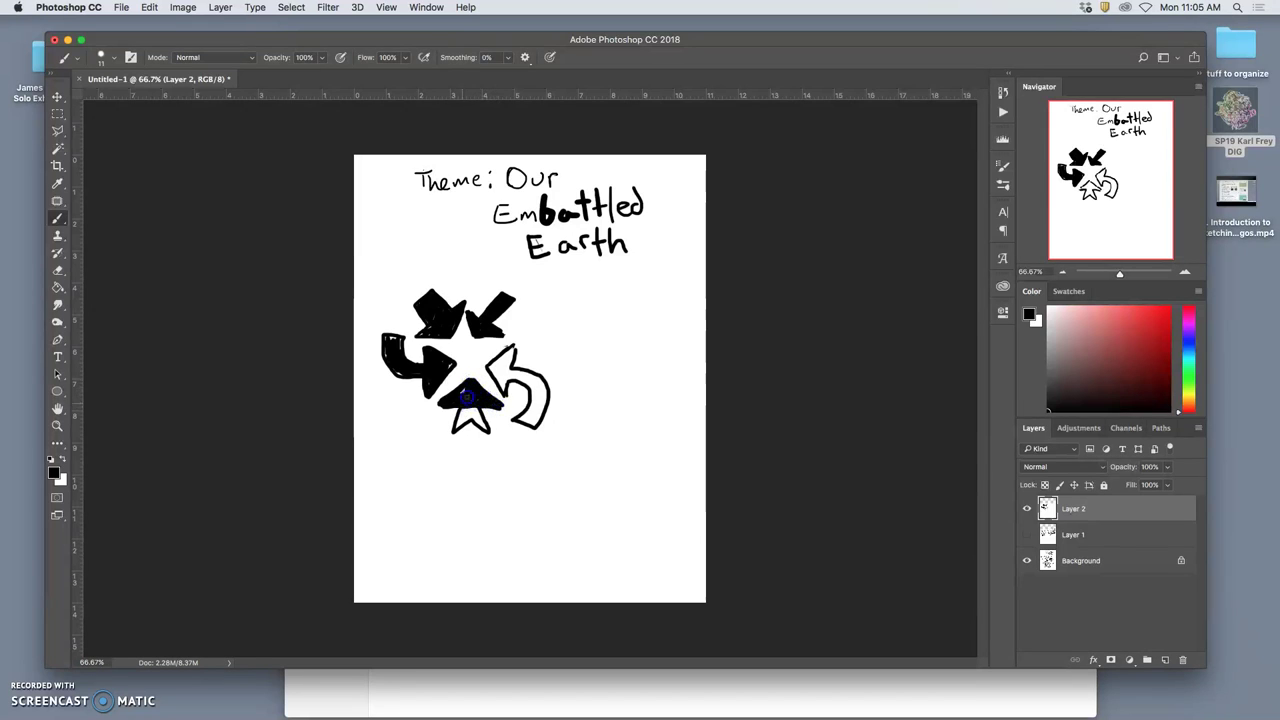
left_click_drag(466, 408, 462, 416)
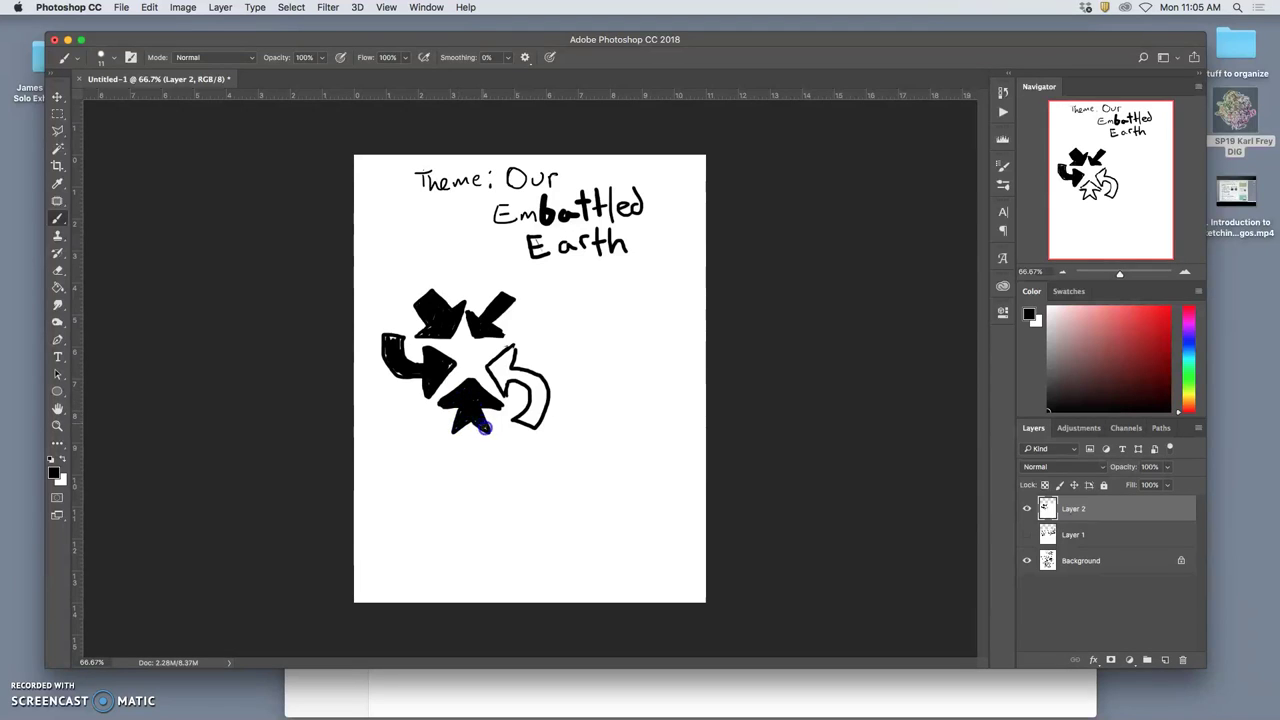
left_click_drag(494, 374, 495, 367)
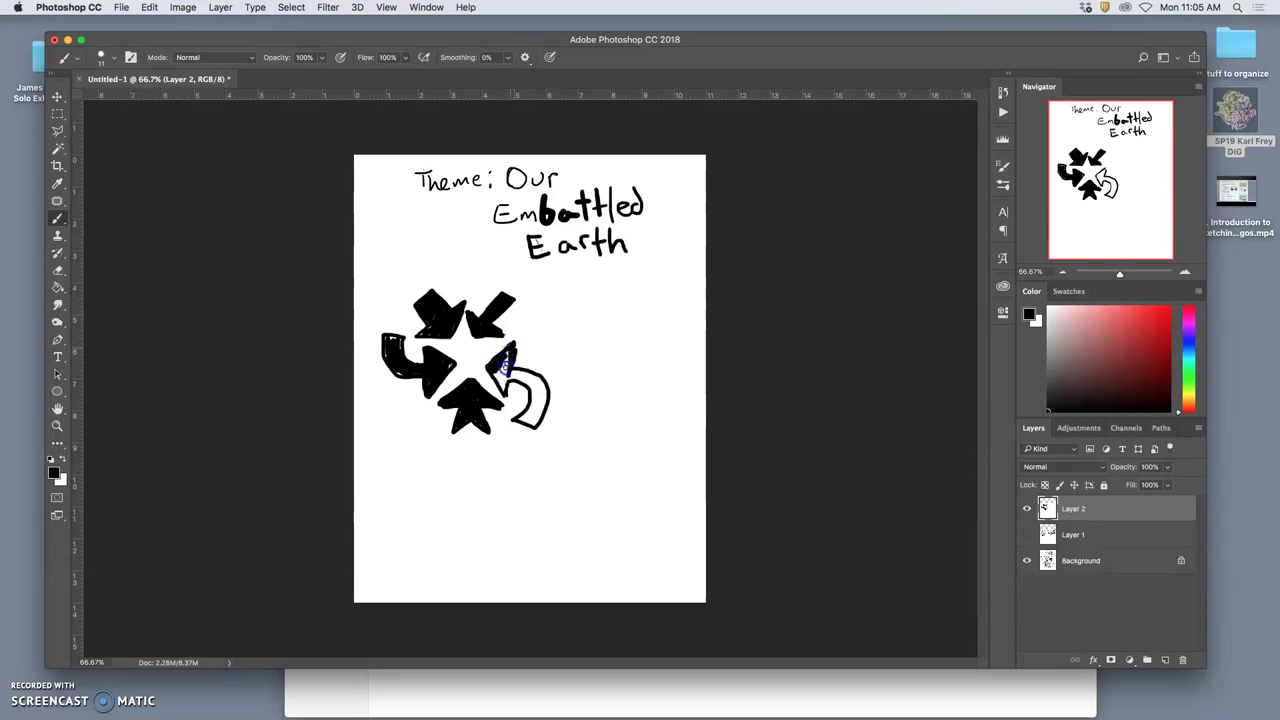
left_click_drag(502, 371, 500, 376)
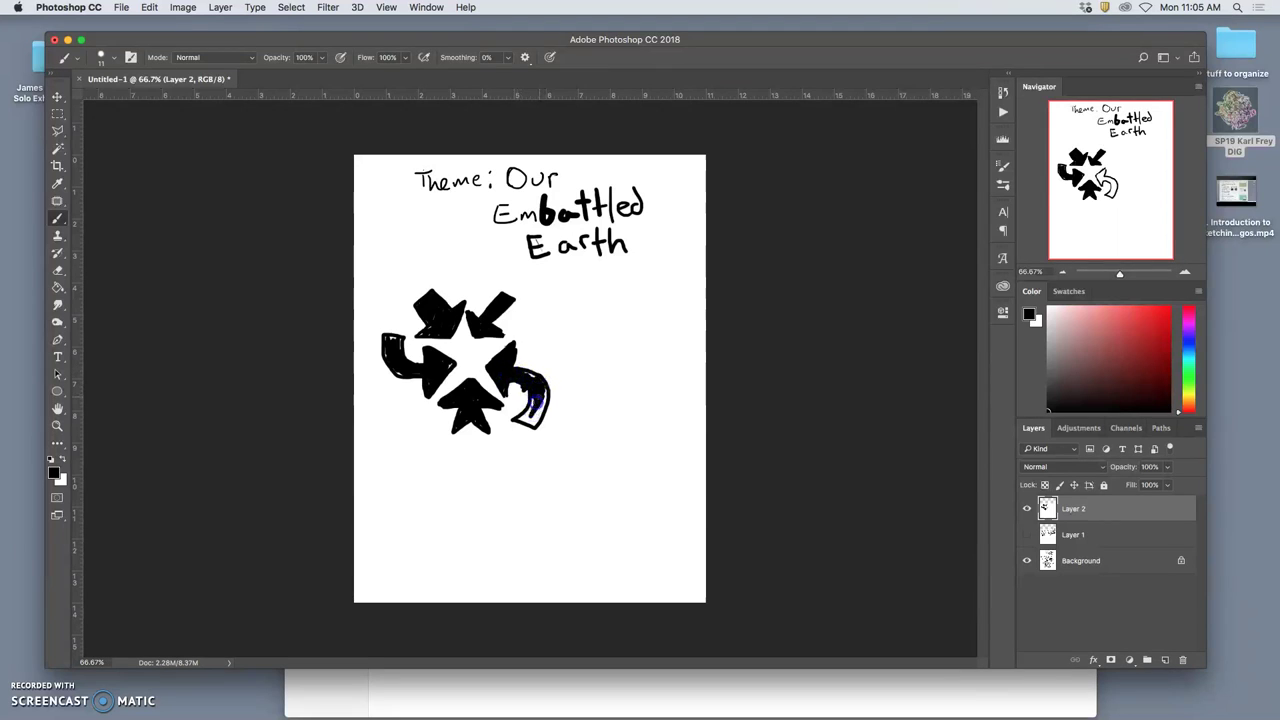
mouse_move(535, 395)
left_mouse_down()
mouse_move(536, 421)
mouse_move(545, 397)
left_mouse_up()
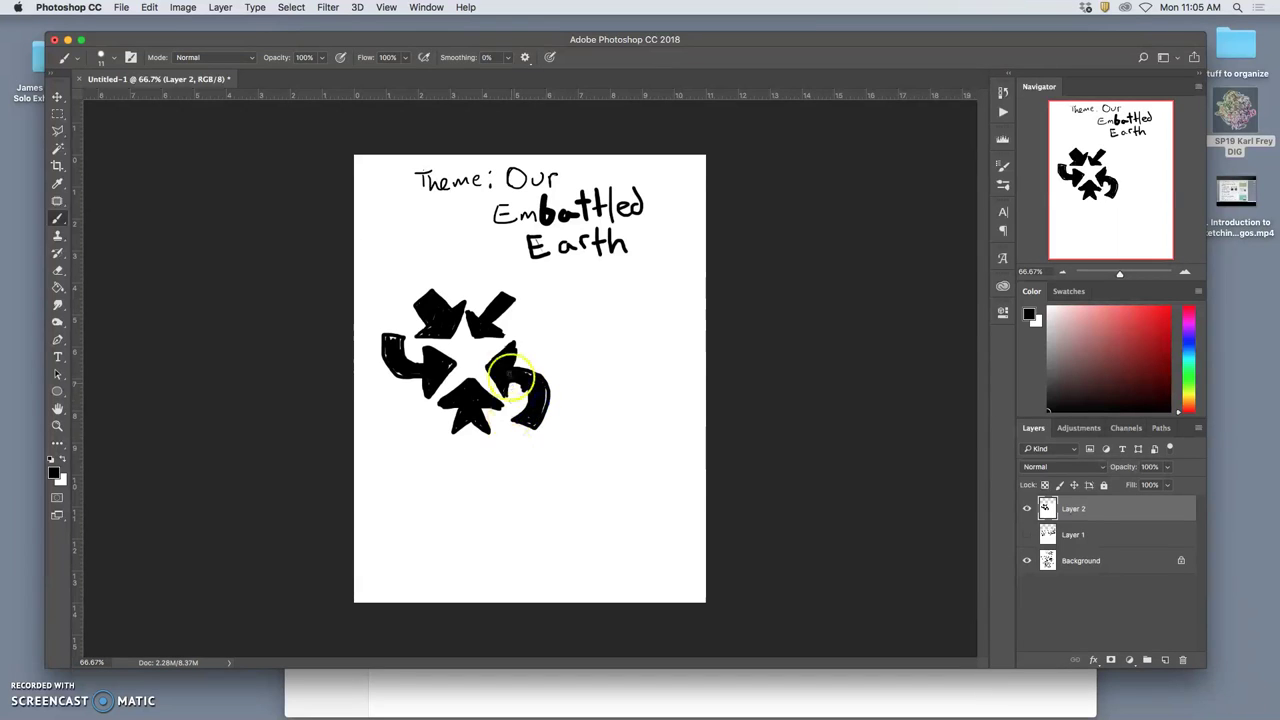
Step: Lasso the curved arrow on the star's left side and move it slightly outward and down
left_click_drag(57, 130, 100, 130)
mouse_move(396, 336)
left_mouse_down()
mouse_move(423, 343)
mouse_move(389, 326)
mouse_move(383, 388)
mouse_move(418, 410)
mouse_move(447, 398)
mouse_move(465, 364)
mouse_move(440, 352)
left_mouse_up()
left_click(58, 98)
left_click(425, 328)
left_click_drag(428, 366, 434, 367)
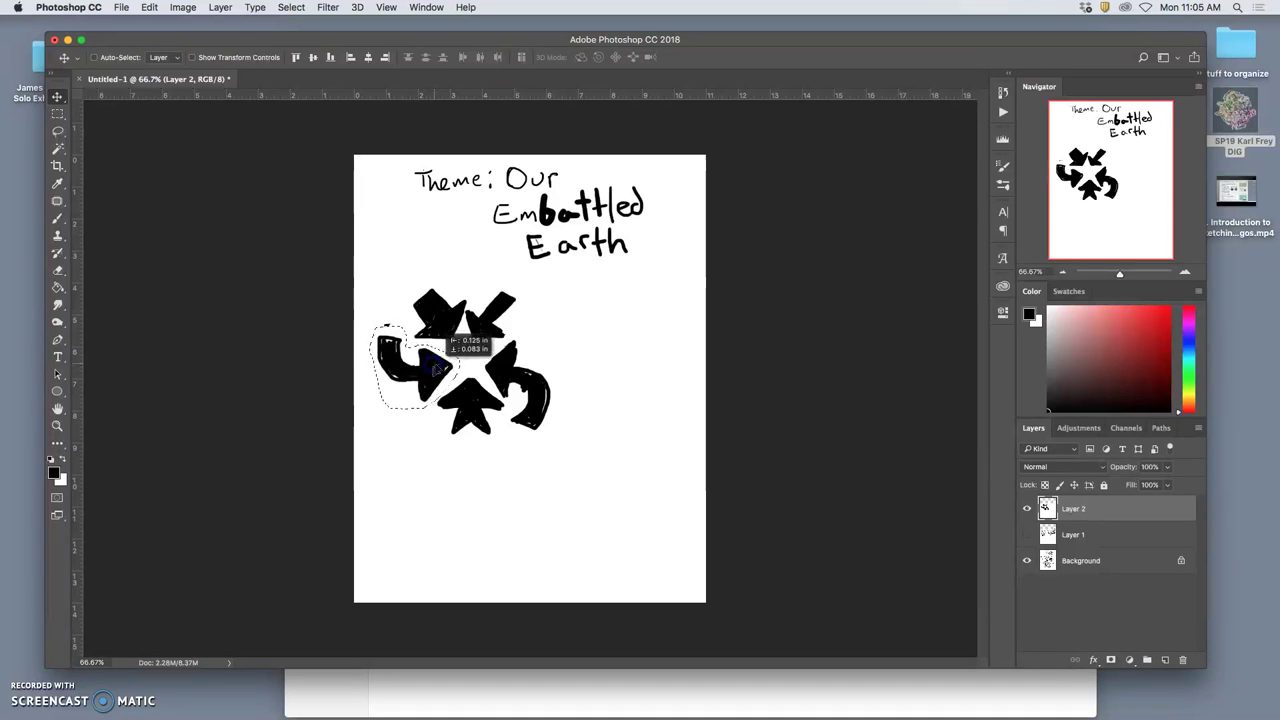
Step: Free-transform the left curved arrow to be slightly narrower and taller, apply the change, and clear the selection
key("super+t")
left_click(455, 348)
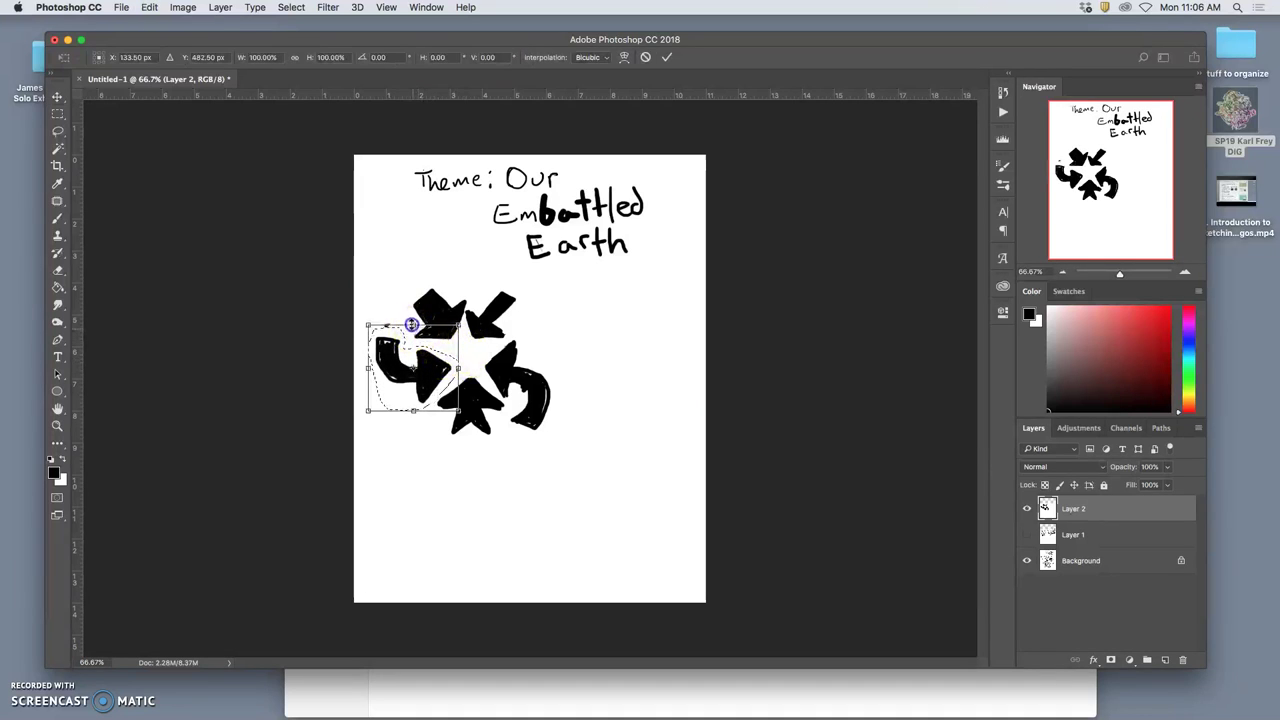
left_click_drag(408, 322, 441, 326)
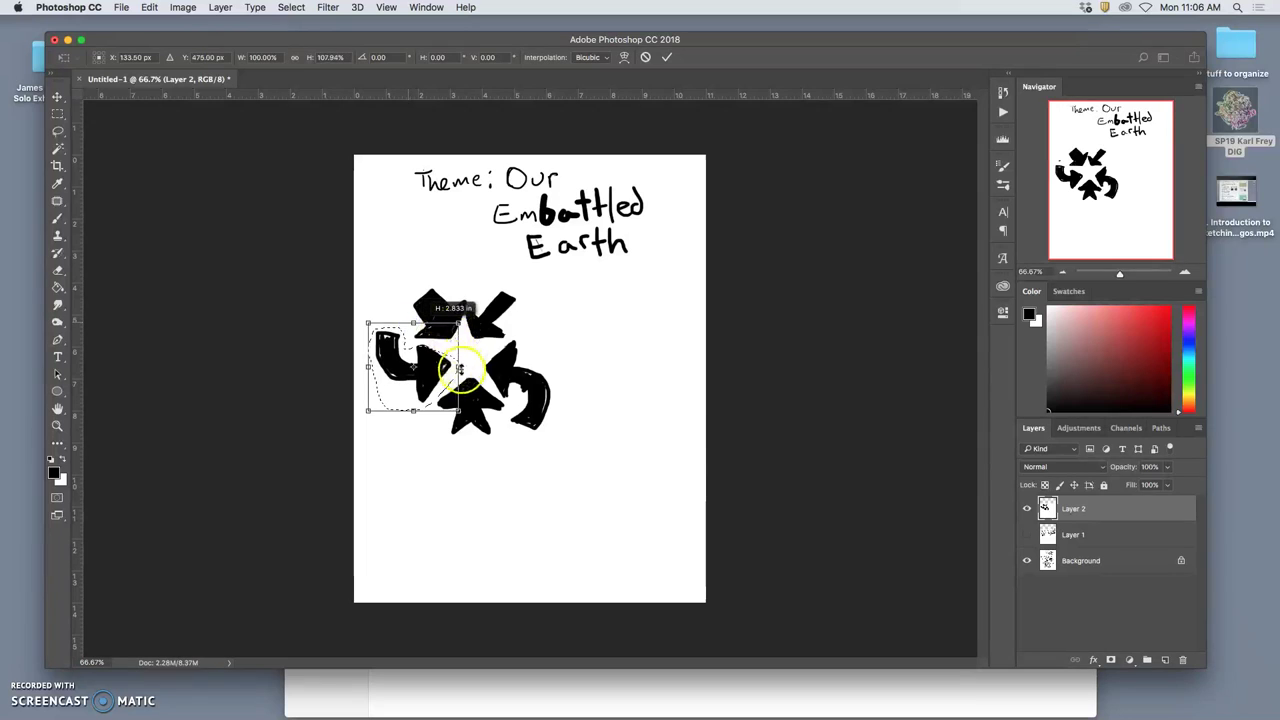
left_click_drag(459, 369, 452, 367)
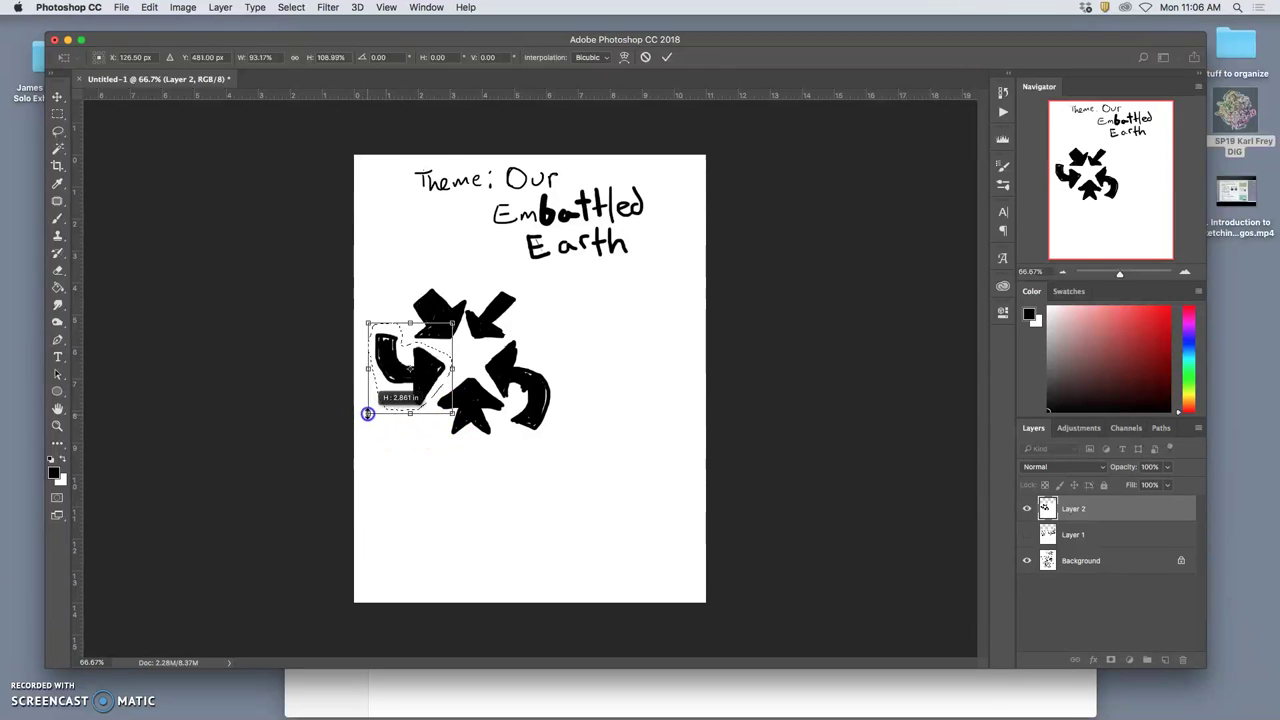
left_click_drag(367, 413, 367, 410)
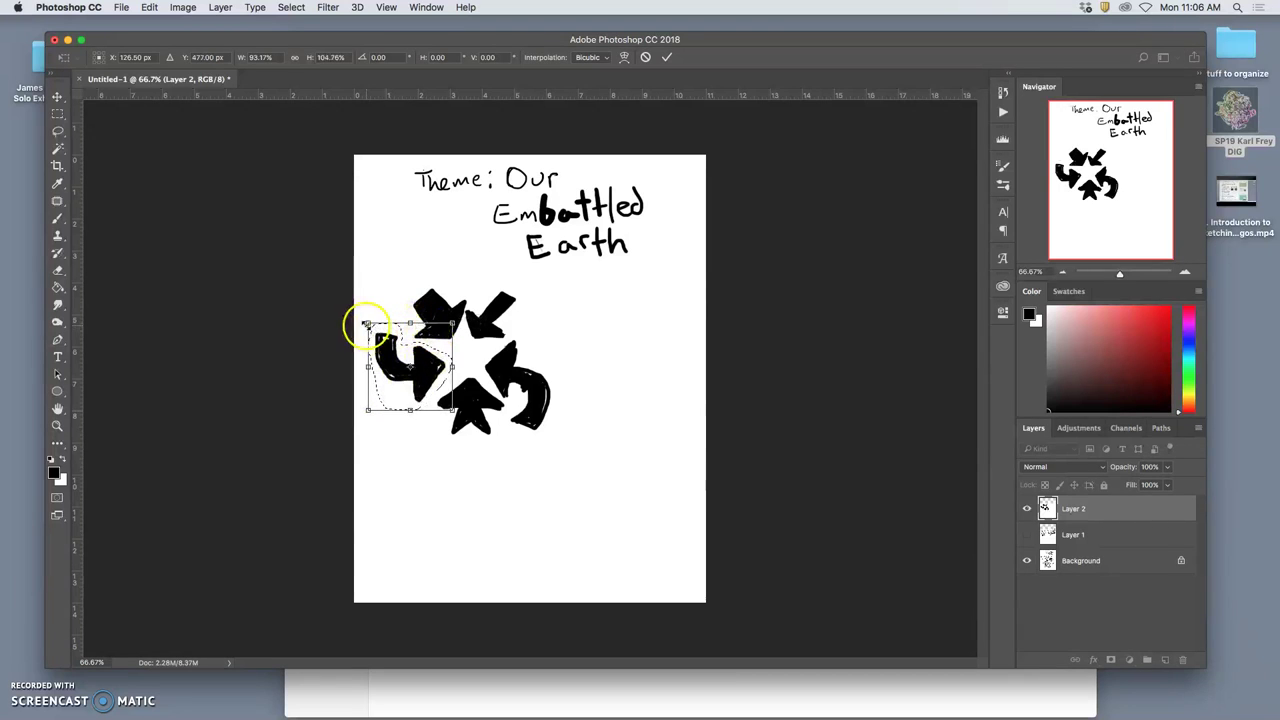
left_click_drag(374, 324, 376, 323)
key("Return")
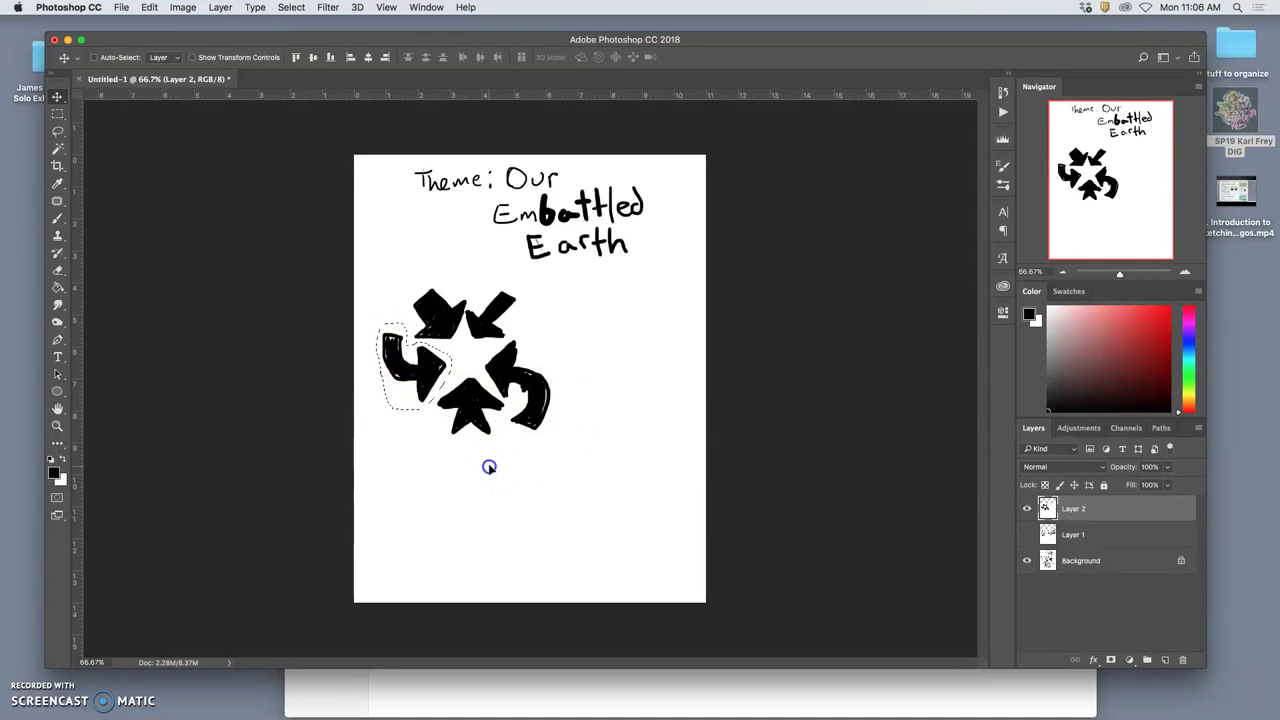
left_click(59, 131)
left_click(162, 182)
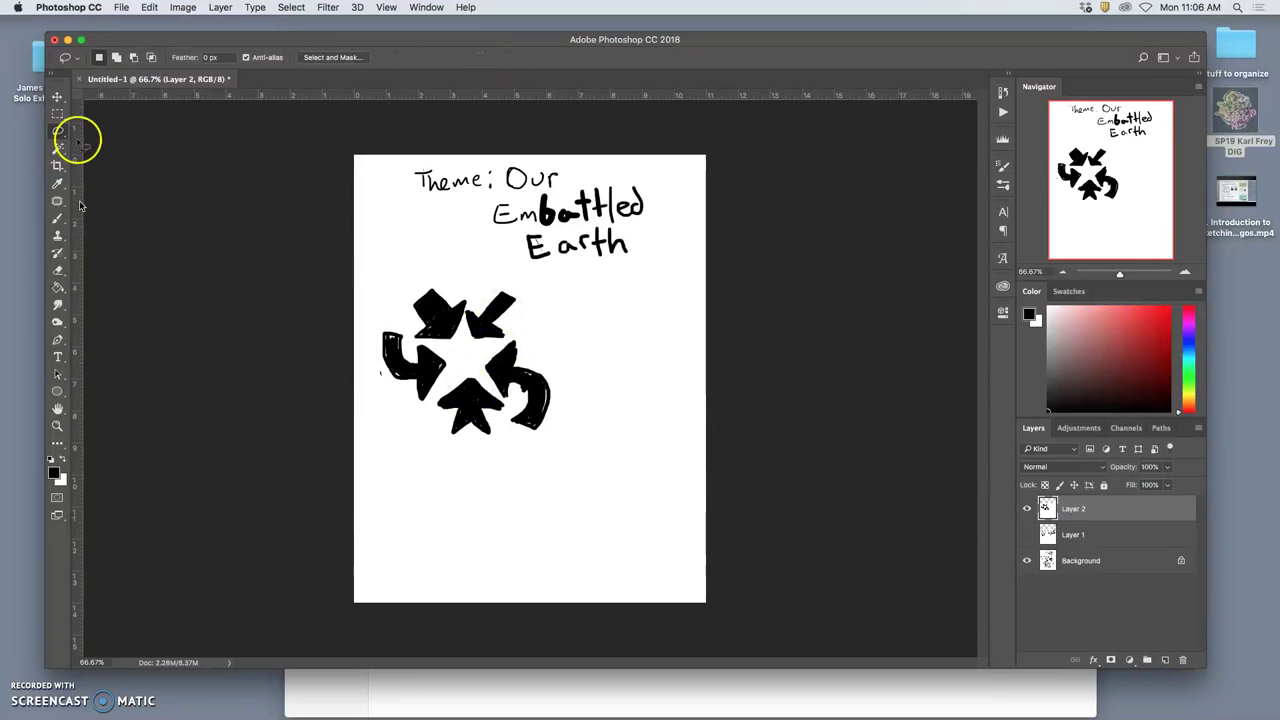
Step: Brush a circled number 3 with the handwritten label "Positive + Negative space" to the right of the arrow star
left_click(57, 218)
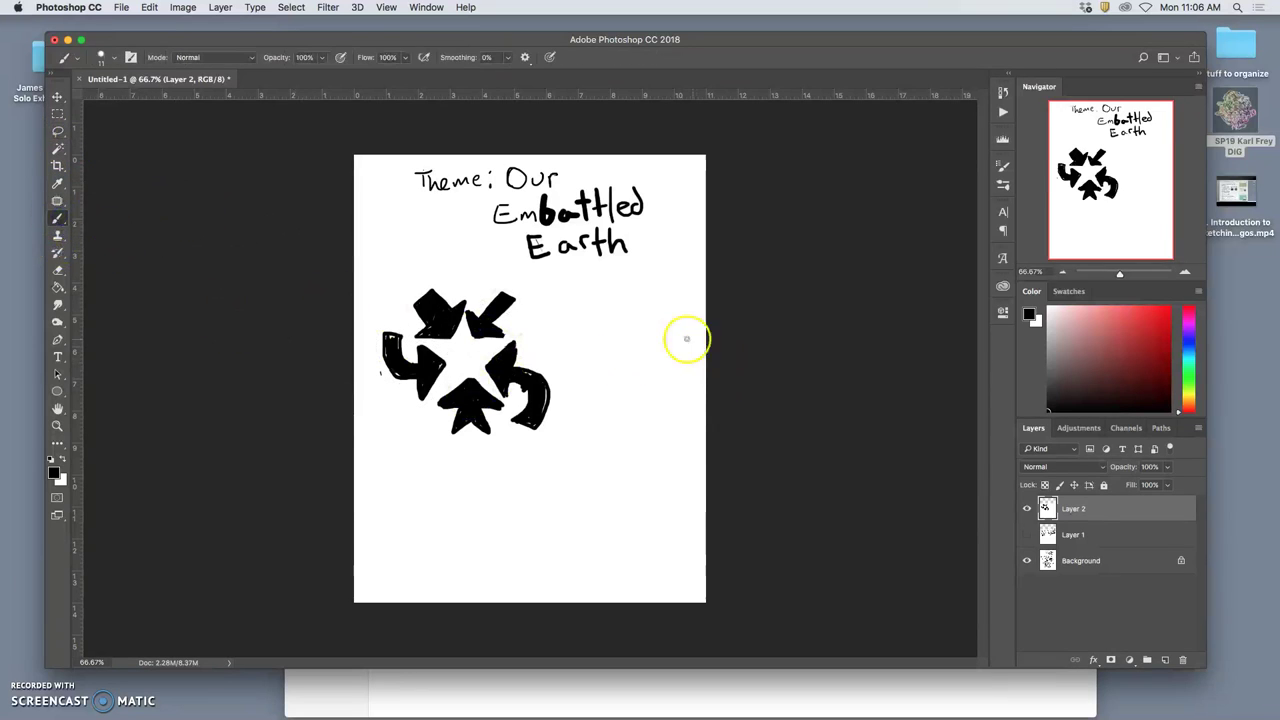
left_click_drag(594, 329, 590, 335)
left_click_drag(591, 304, 582, 326)
left_click_drag(591, 370, 618, 384)
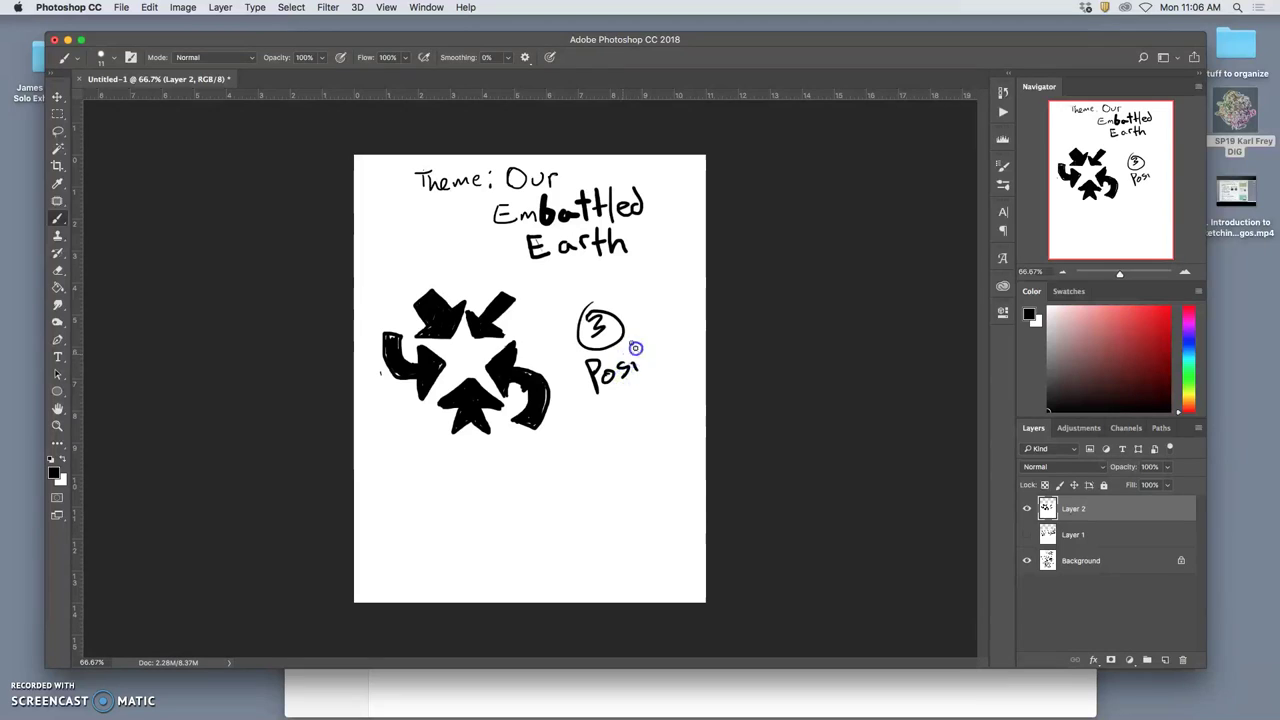
mouse_move(640, 340)
left_mouse_down()
mouse_move(638, 376)
mouse_move(648, 348)
mouse_move(674, 326)
mouse_move(686, 334)
left_mouse_up()
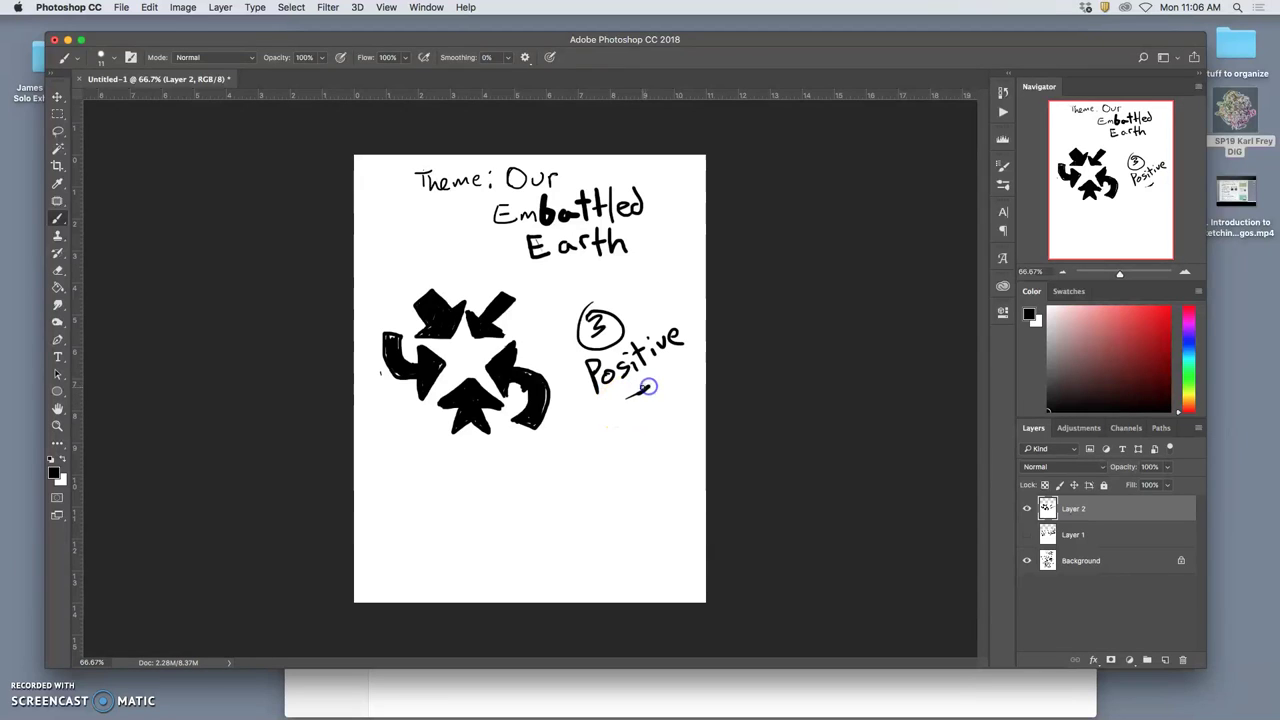
left_click_drag(641, 383, 646, 396)
mouse_move(603, 447)
left_mouse_down()
mouse_move(614, 419)
mouse_move(647, 434)
mouse_move(686, 400)
left_mouse_up()
left_click_drag(690, 352, 703, 358)
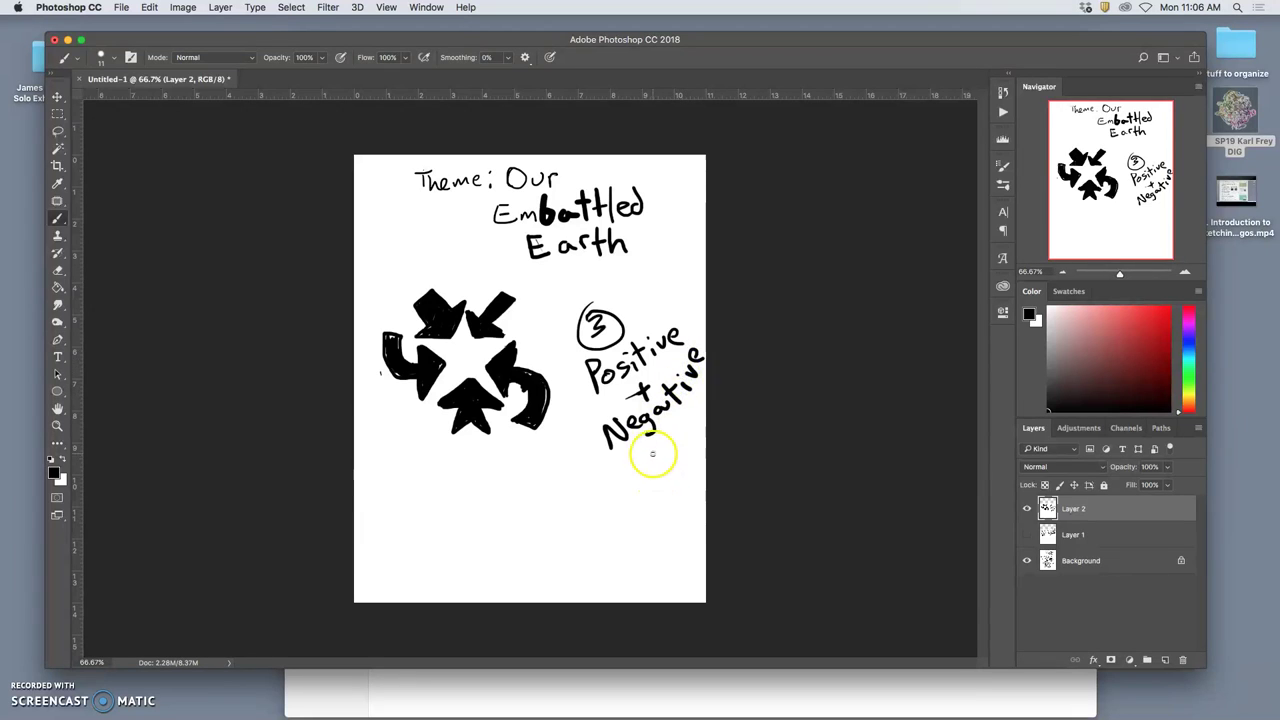
mouse_move(644, 452)
left_mouse_down()
mouse_move(636, 472)
mouse_move(697, 412)
left_mouse_up()
Step: Show Layer 1 in place of Layer 2 and brush a circled number 2 above its "Dynamic" heading
left_click(1026, 534)
left_click(1026, 509)
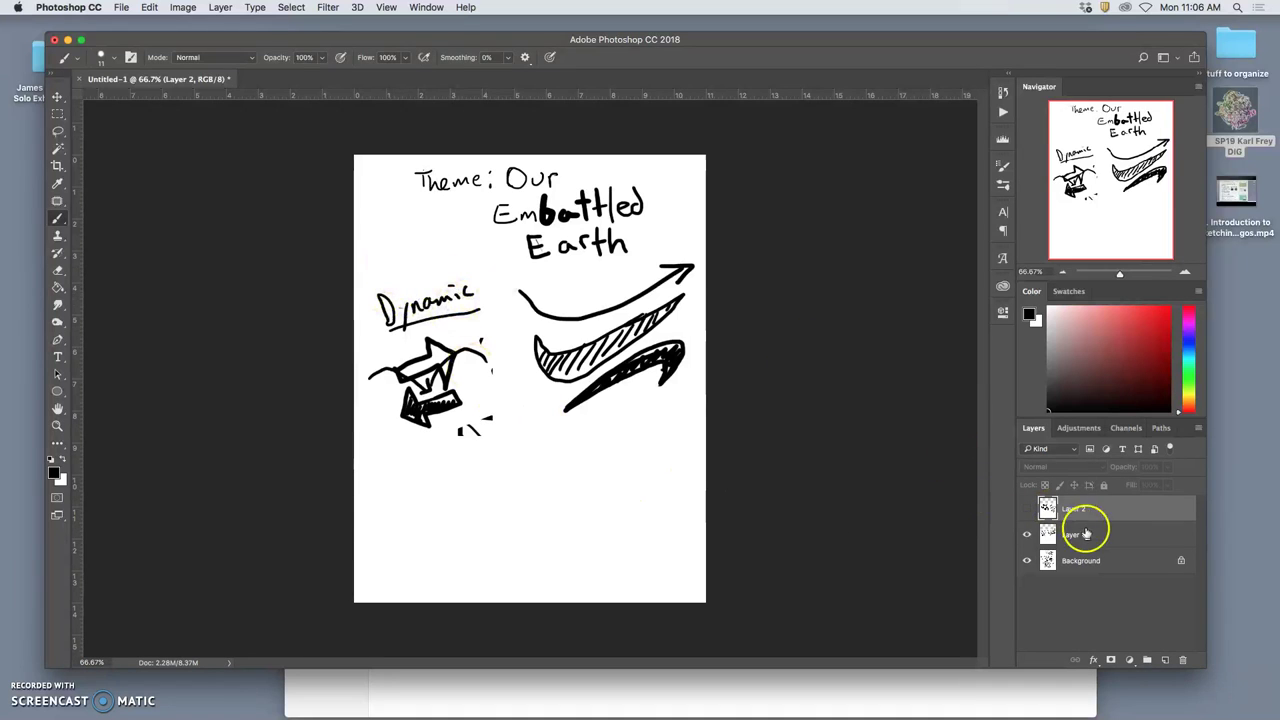
left_click(1078, 535)
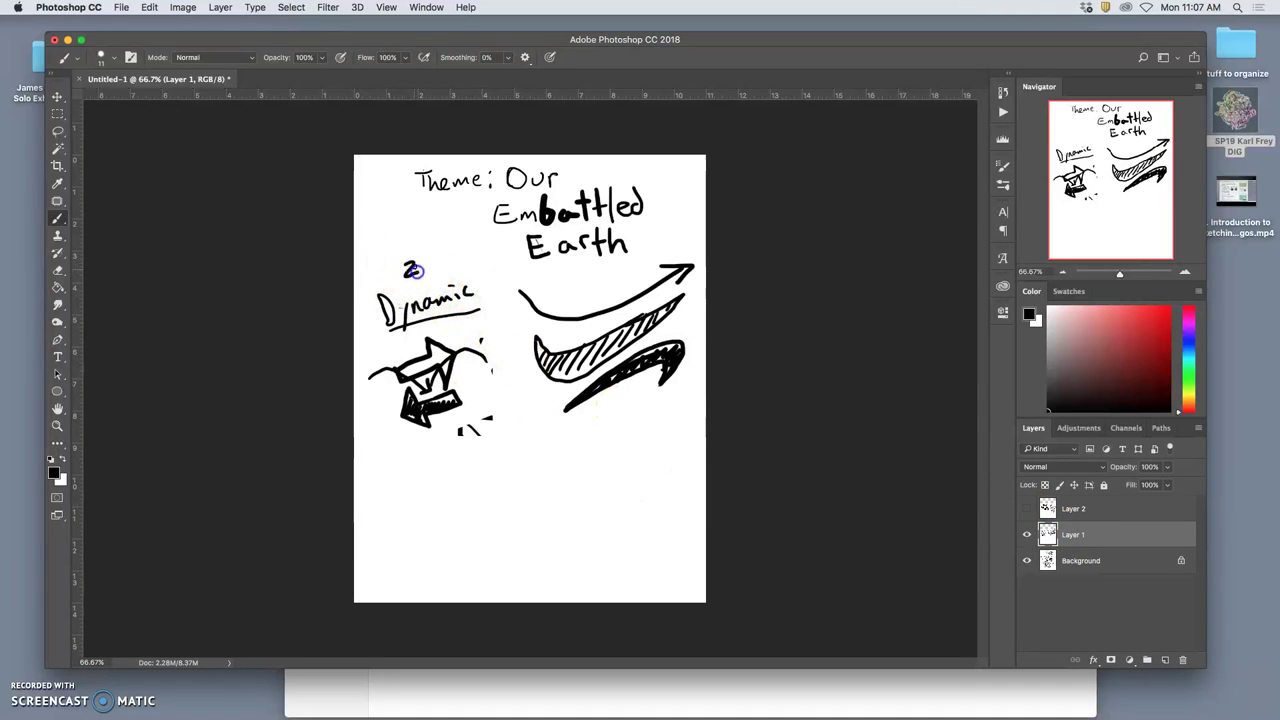
mouse_move(413, 268)
left_mouse_down()
mouse_move(410, 290)
mouse_move(425, 250)
left_mouse_up()
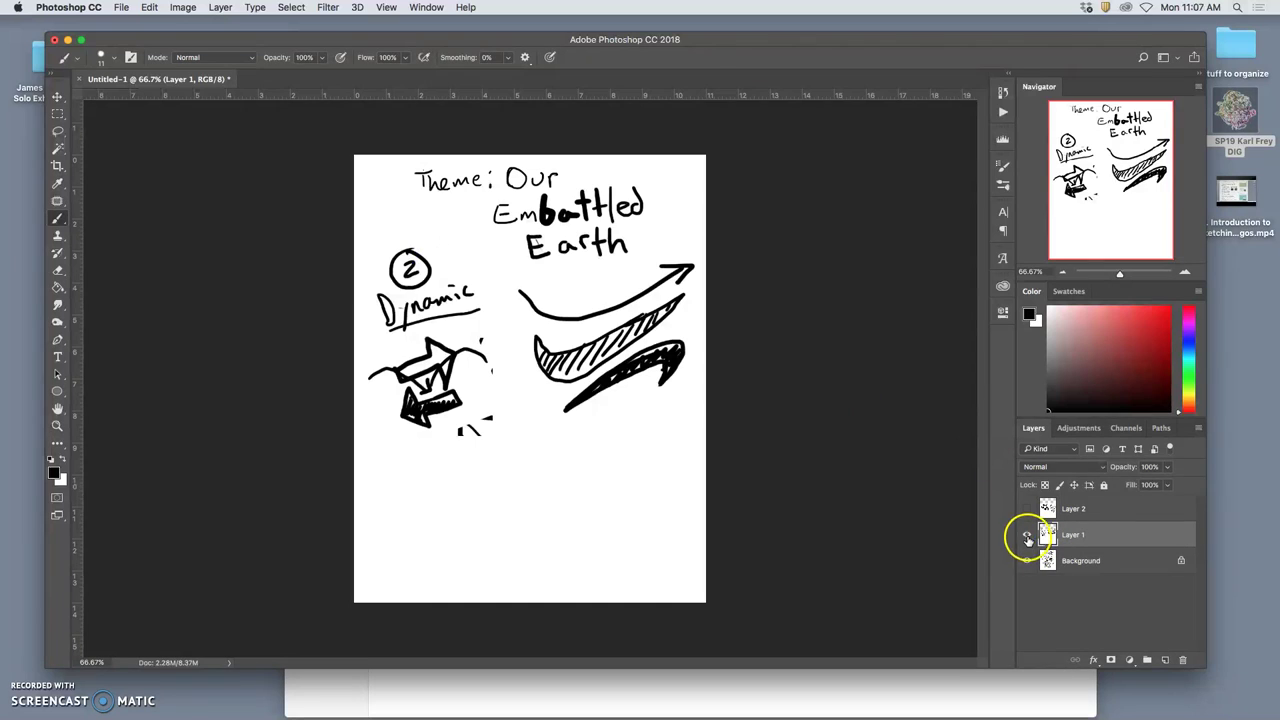
Step: Hide Layer 1 and brush a circled number 1 above "Central Symmetrical" on the Background layer
left_click(1027, 538)
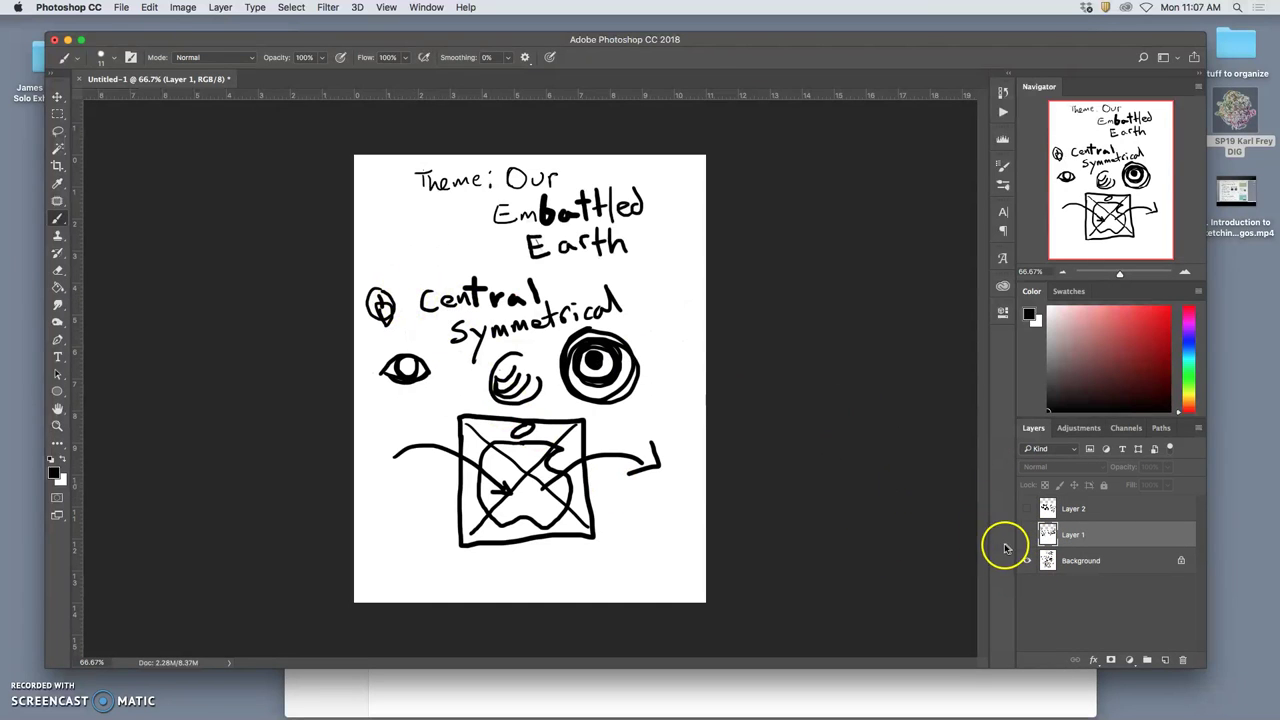
left_click(1080, 559)
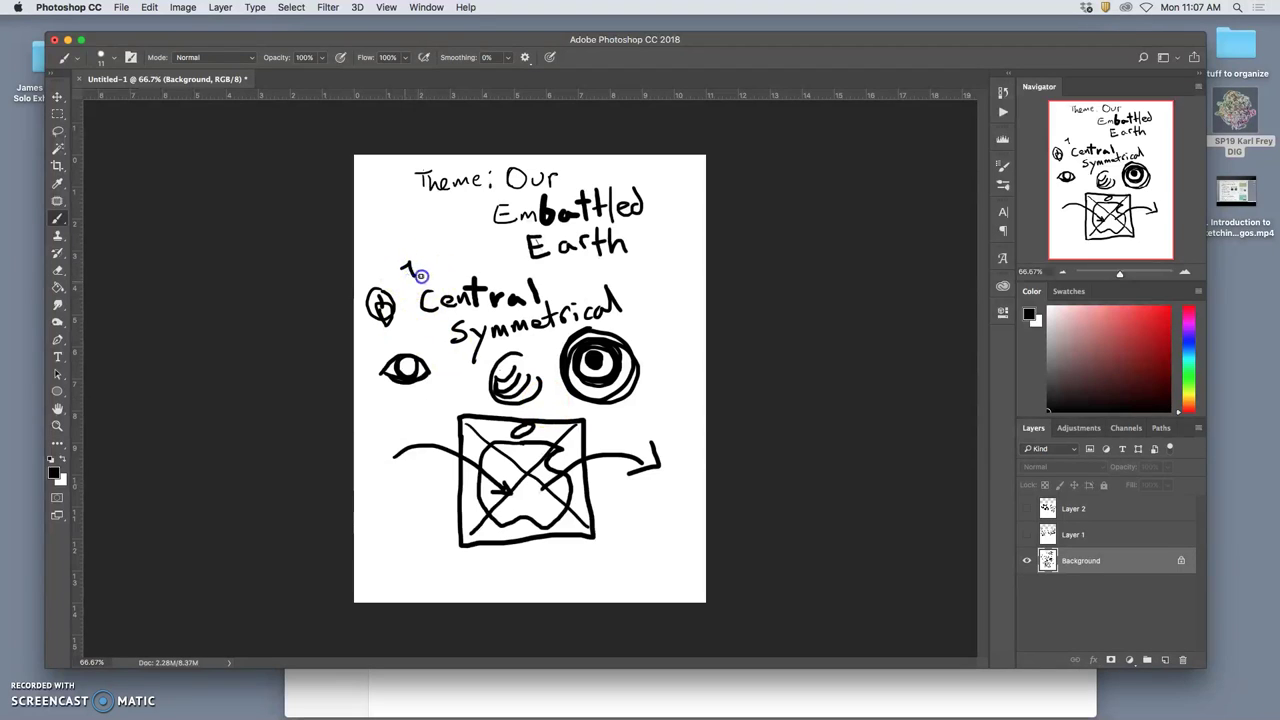
mouse_move(418, 255)
left_mouse_down()
mouse_move(390, 275)
mouse_move(428, 288)
left_mouse_up()
Step: Lasso the old circled mark beside "Central" and fill the selection with white at 100% opacity
left_click(57, 131)
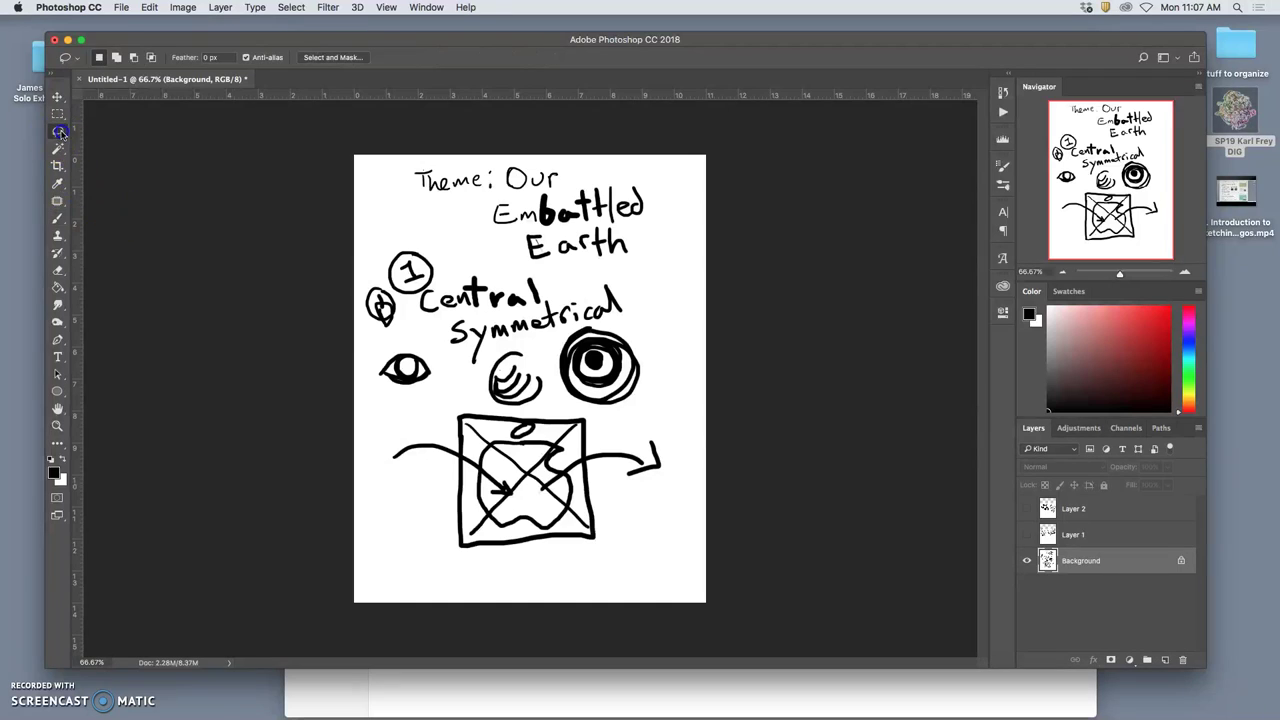
left_click_drag(361, 278, 384, 285)
mouse_move(390, 334)
left_mouse_down()
mouse_move(357, 311)
mouse_move(368, 280)
left_mouse_up()
left_click(149, 8)
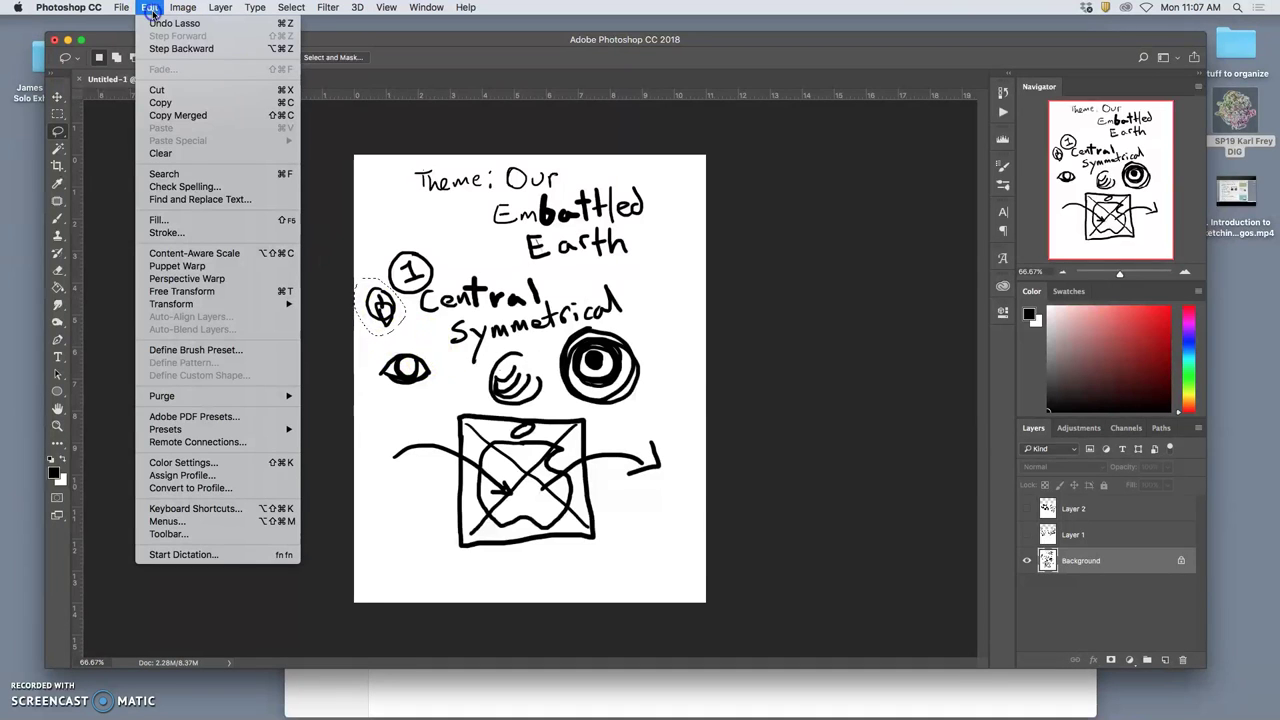
left_click(158, 219)
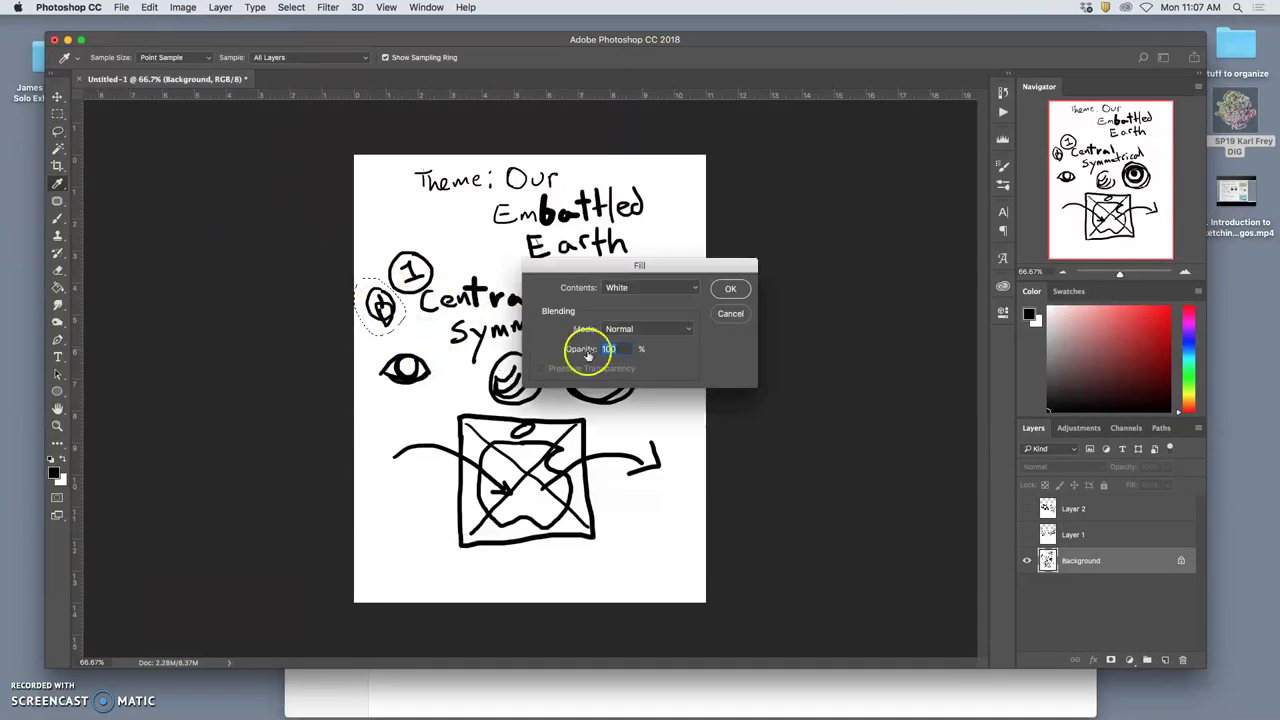
left_click(727, 293)
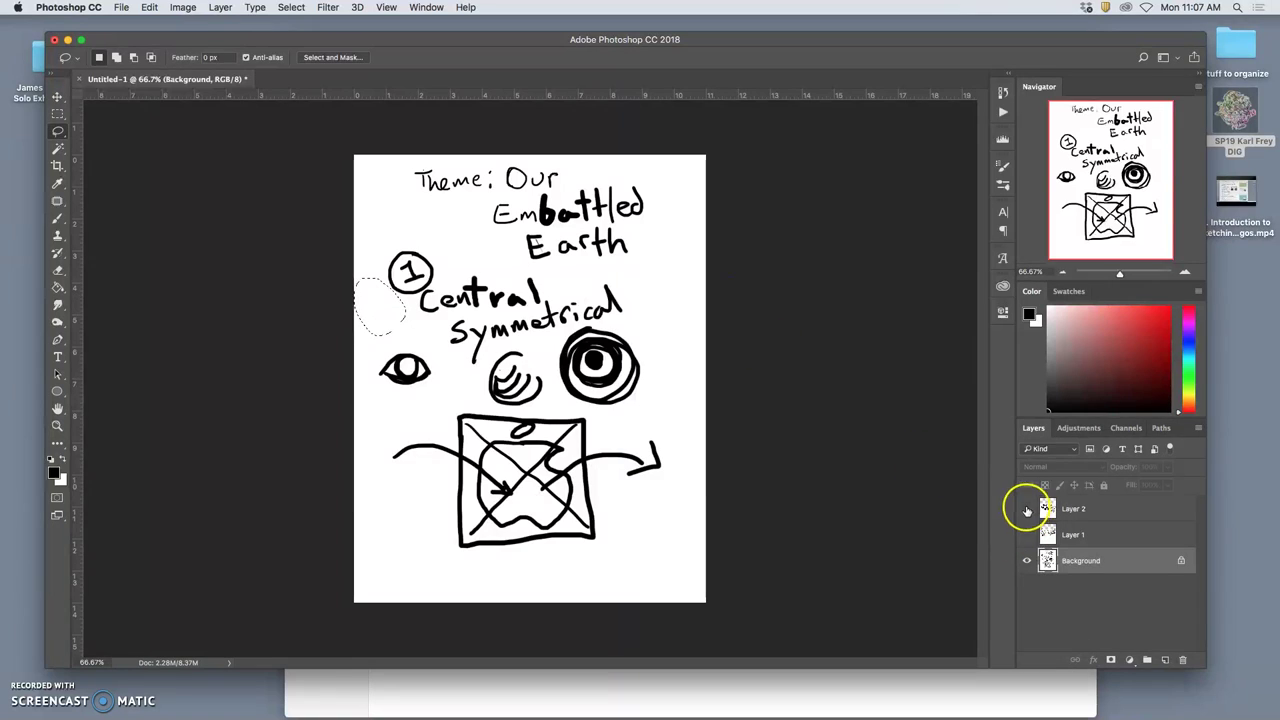
Step: Show Layer 2, lasso its arrow star, try rotating it about 25° and enlarging it to about 107%, then undo the transform and deselect
left_click(1026, 508)
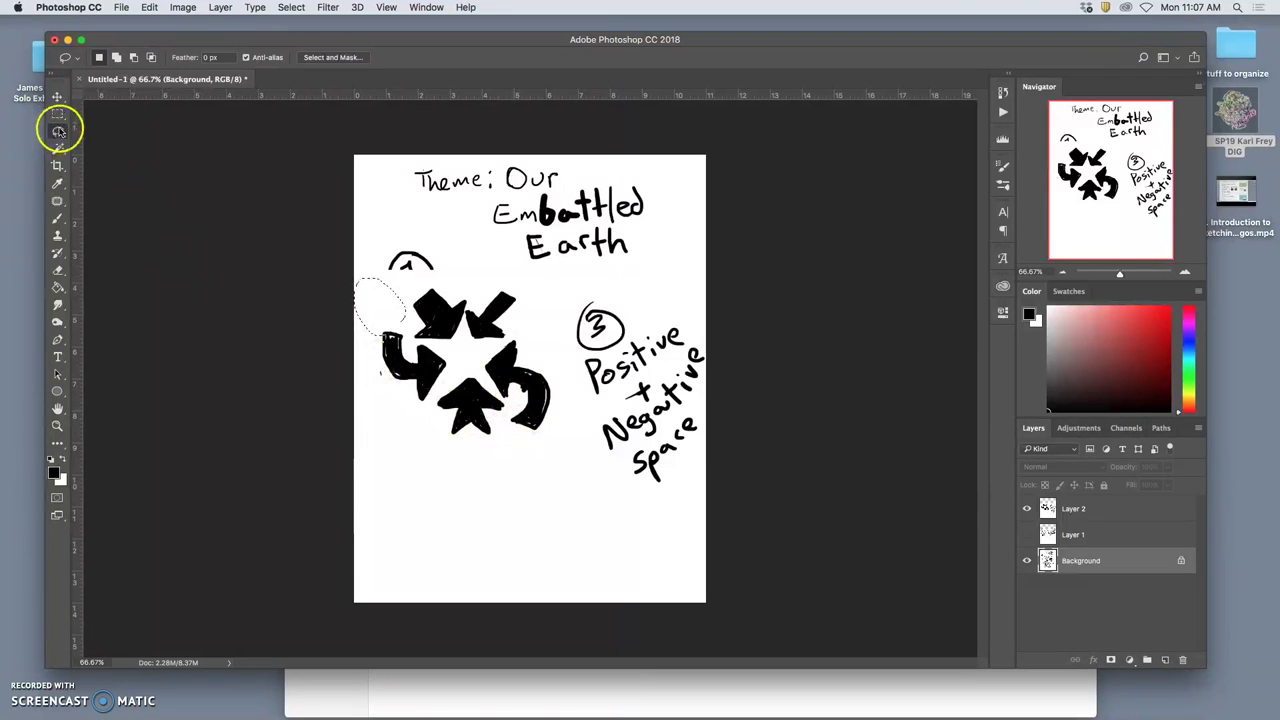
mouse_move(430, 280)
left_mouse_down()
mouse_move(385, 288)
mouse_move(382, 422)
mouse_move(435, 442)
mouse_move(533, 448)
mouse_move(555, 432)
mouse_move(563, 388)
mouse_move(554, 327)
mouse_move(537, 296)
mouse_move(433, 279)
left_mouse_up()
left_click(1075, 510)
key("ctrl+t")
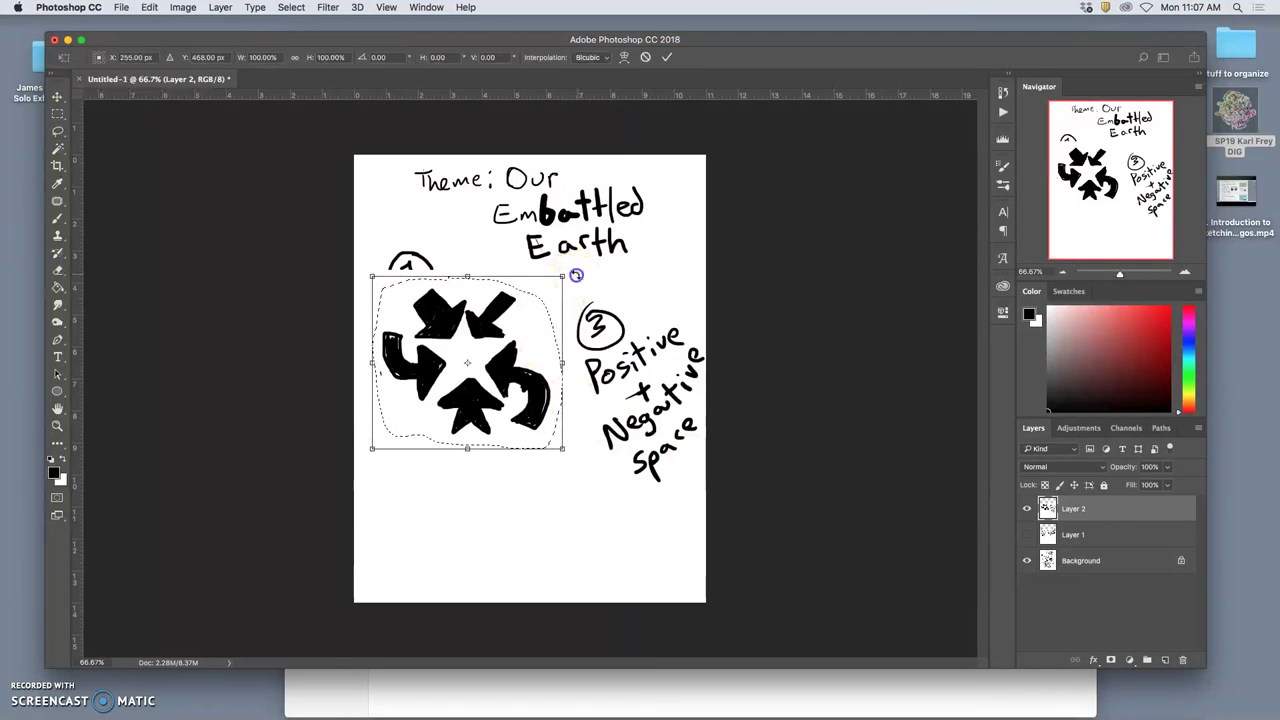
mouse_move(580, 277)
left_mouse_down()
mouse_move(588, 333)
mouse_move(598, 318)
left_mouse_up()
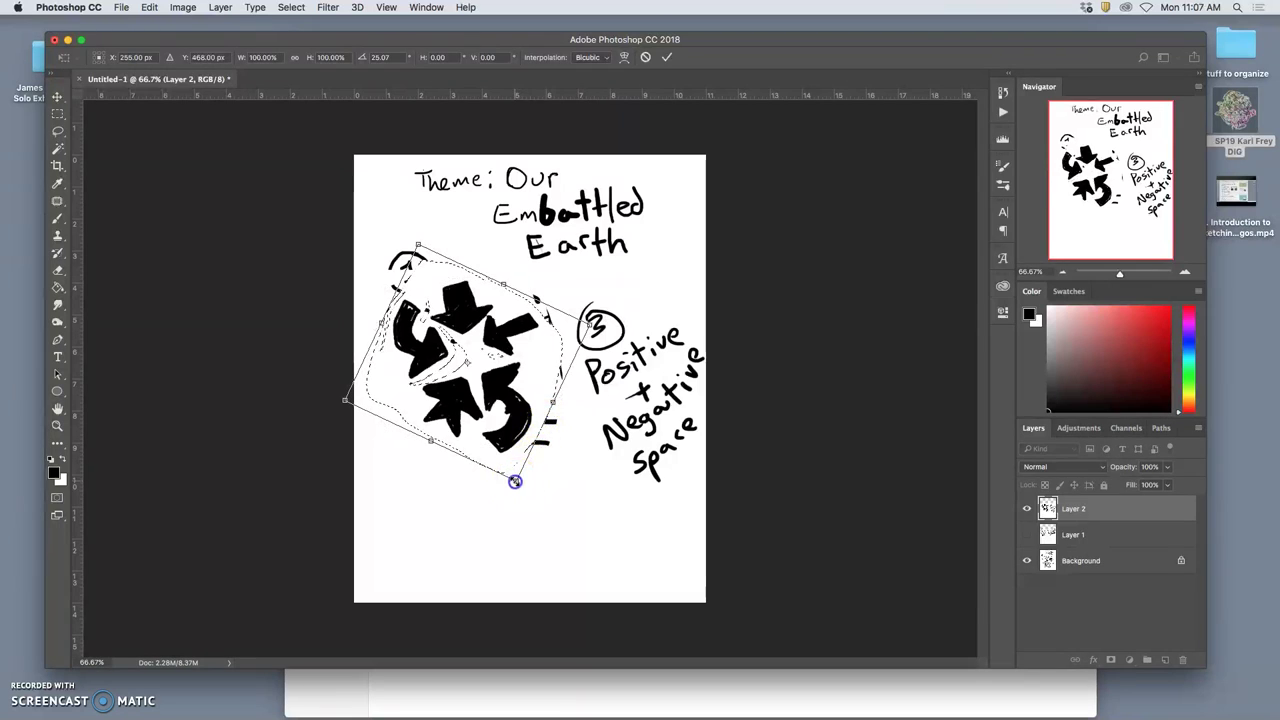
left_click_drag(533, 491, 523, 494)
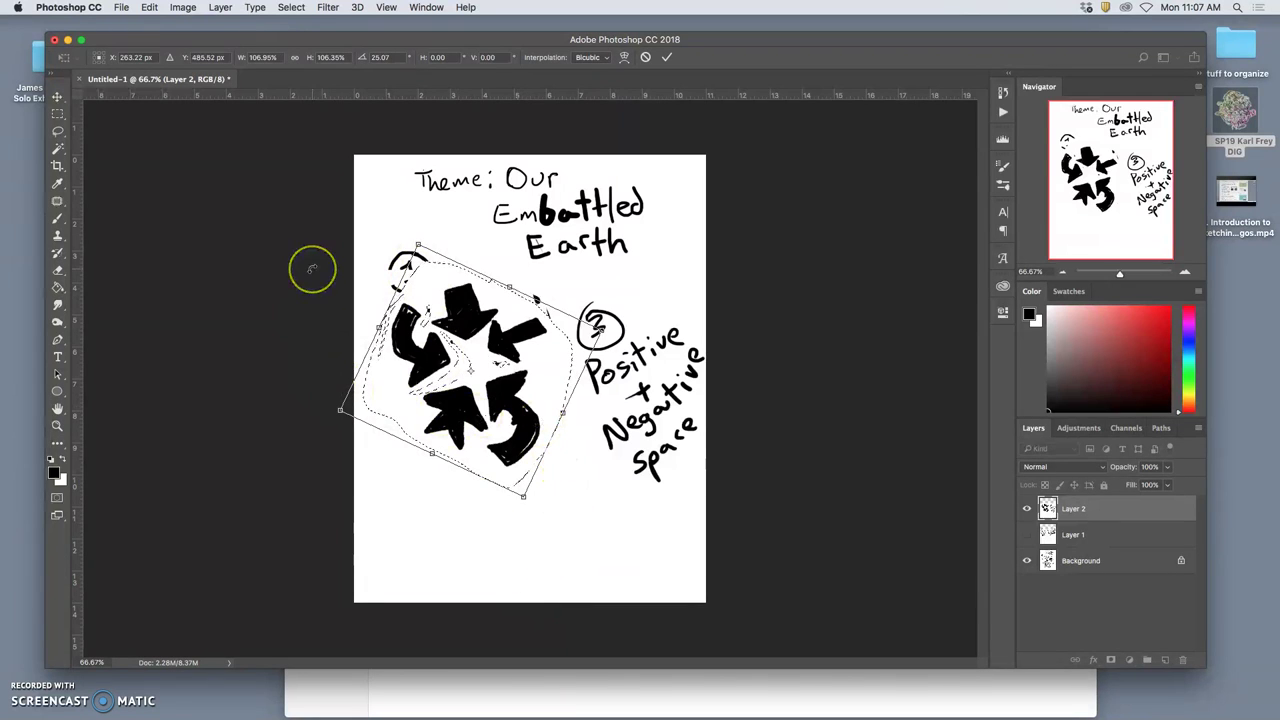
key("Return")
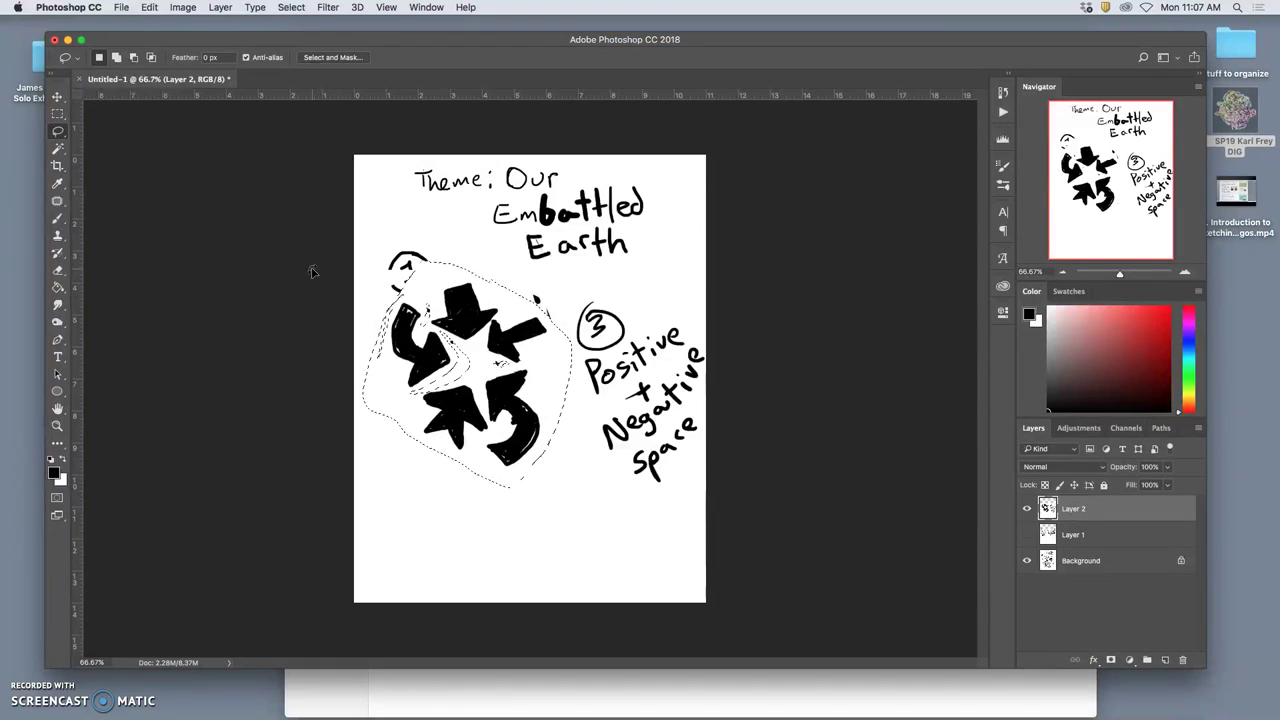
key("super+z")
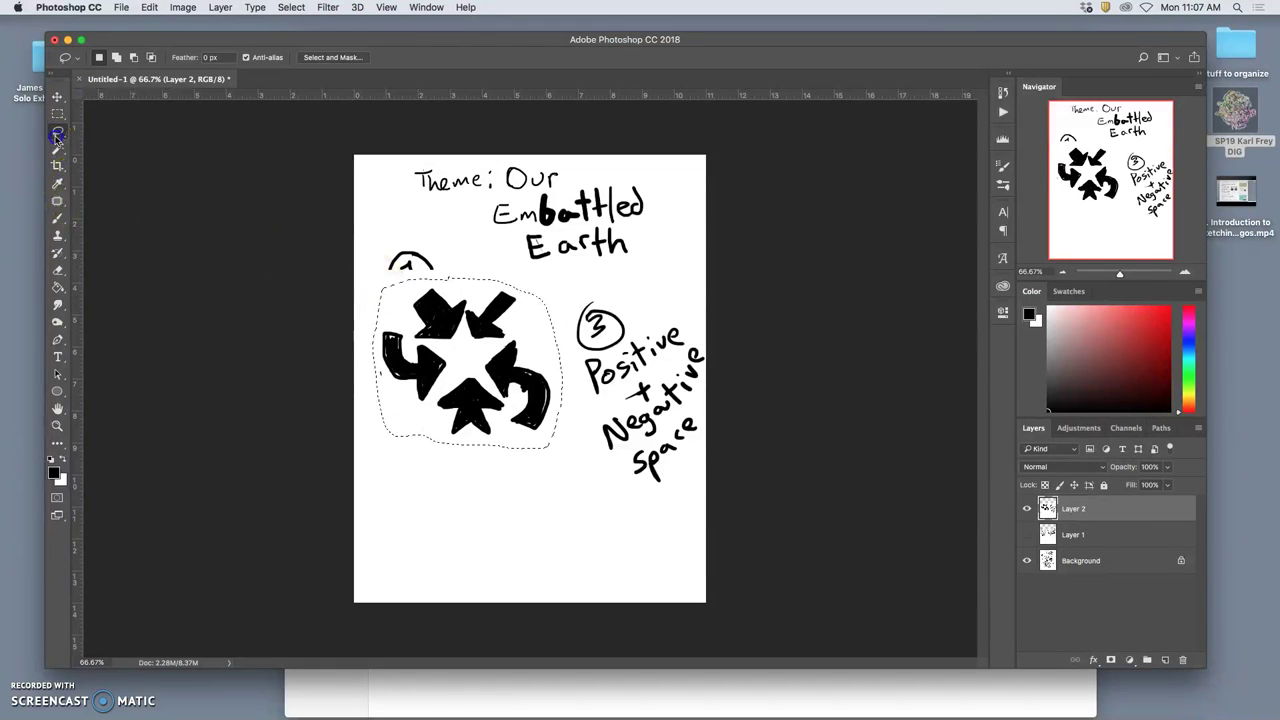
left_click(175, 167)
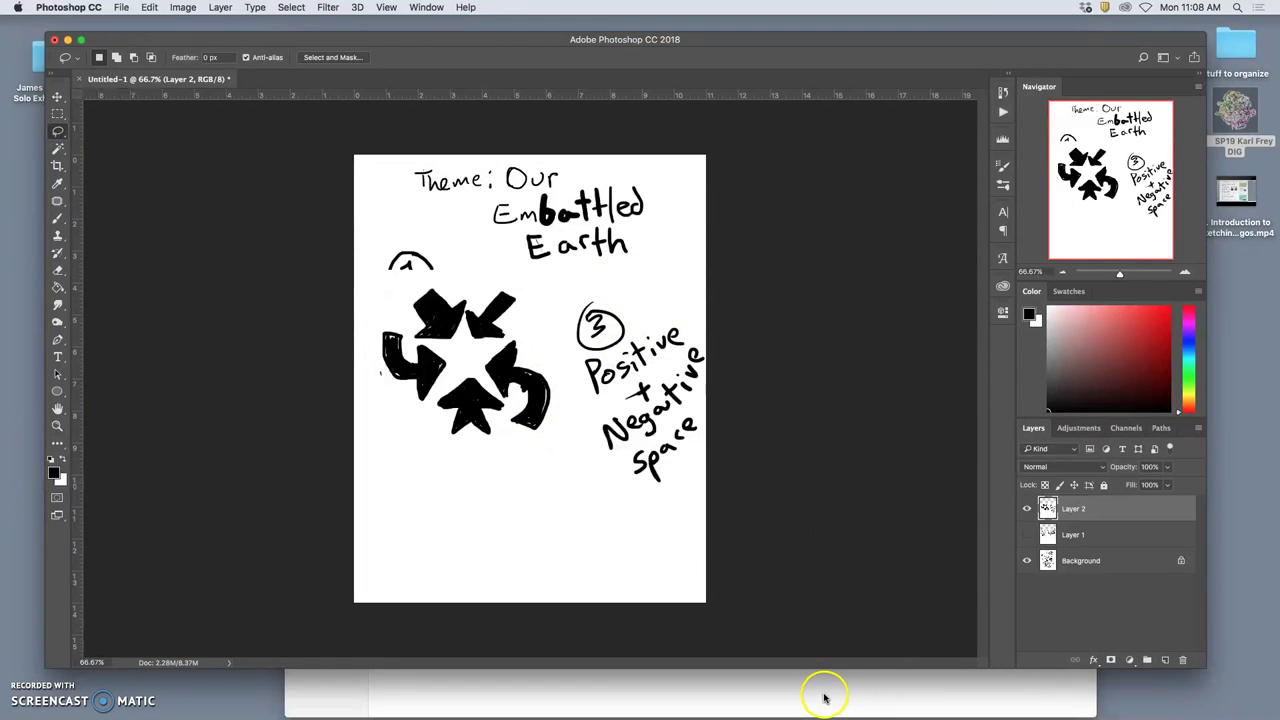
Step: Switch to Finder and open "Embattled Earth Graphic Symbol Sketch.png" from the Assignment #6 folder with Adobe Photoshop CC 2018
left_click(920, 691)
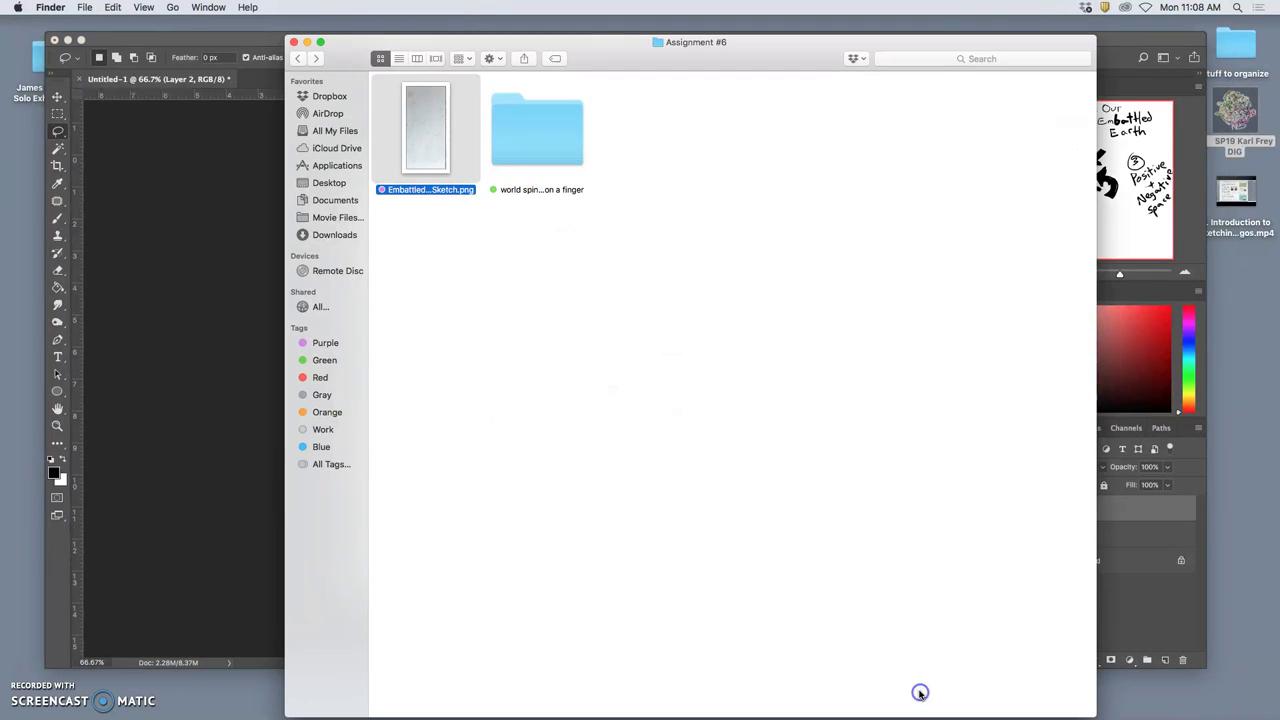
right_click(429, 139)
left_click(459, 156)
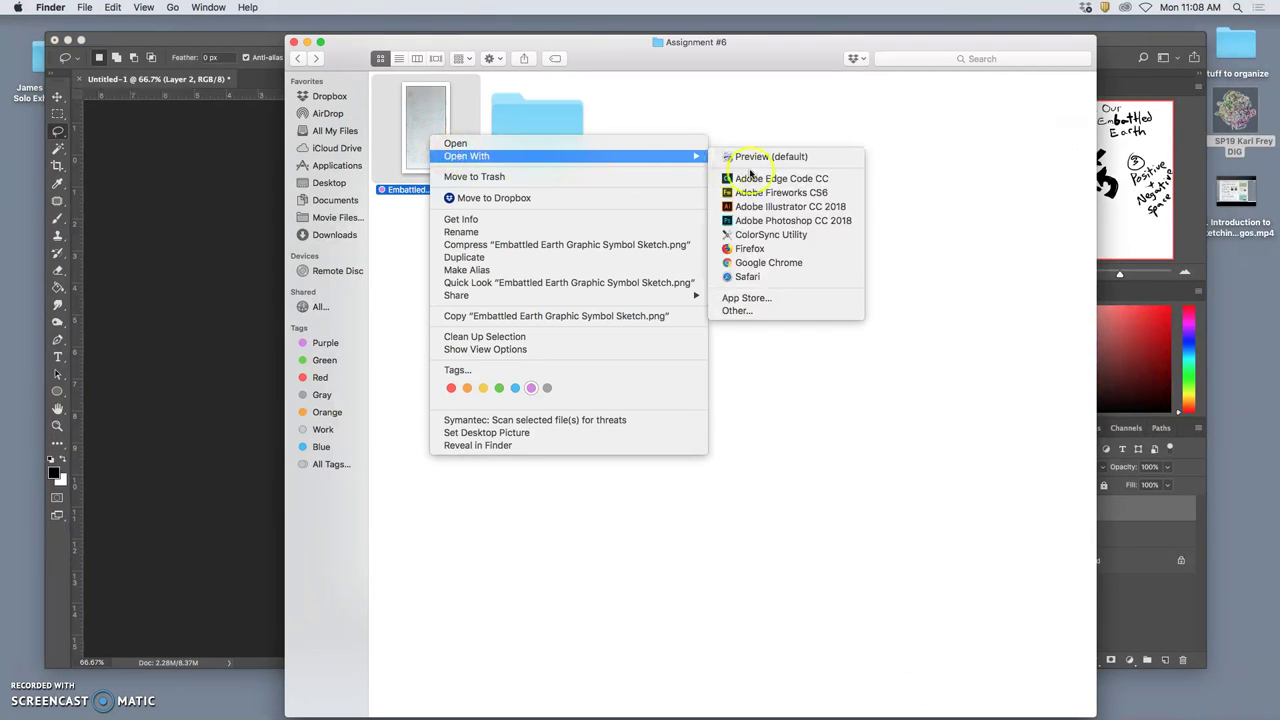
left_click(768, 220)
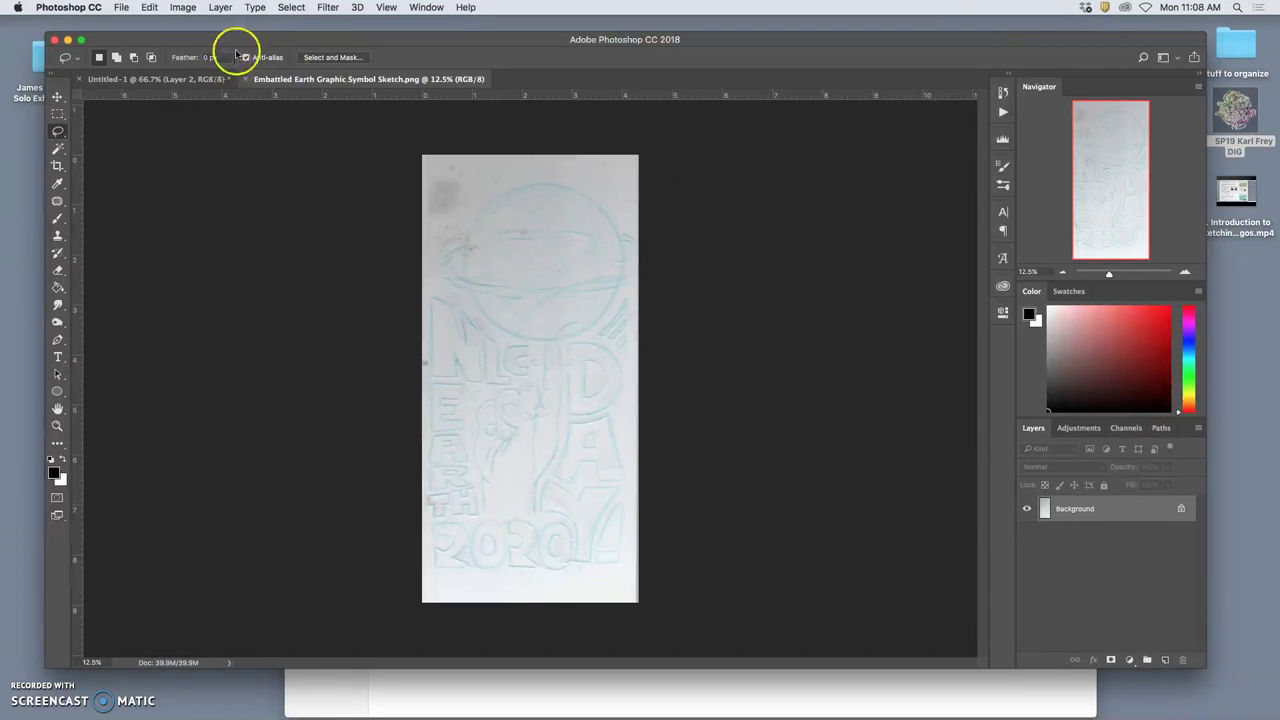
Step: Widen the canvas to 14 inches with the anchor at middle left, so the white extension falls right of the scanned sketch
left_click(183, 7)
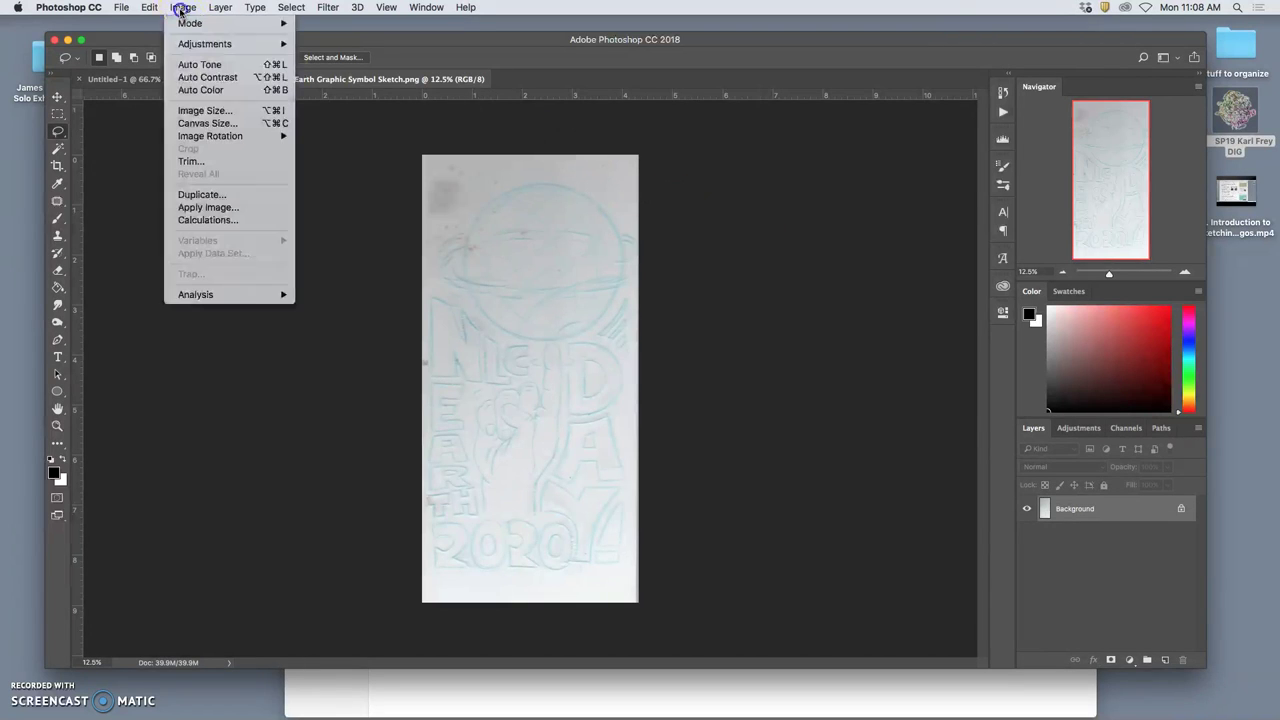
left_click(186, 124)
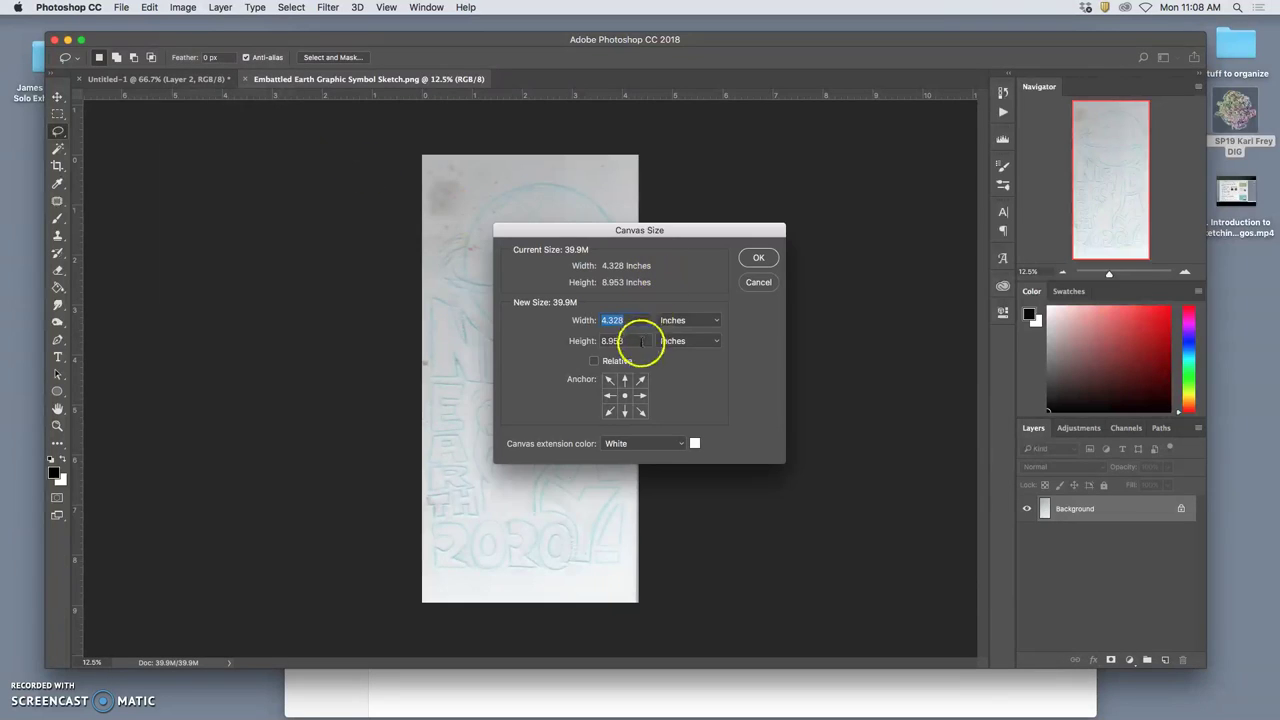
left_click(609, 395)
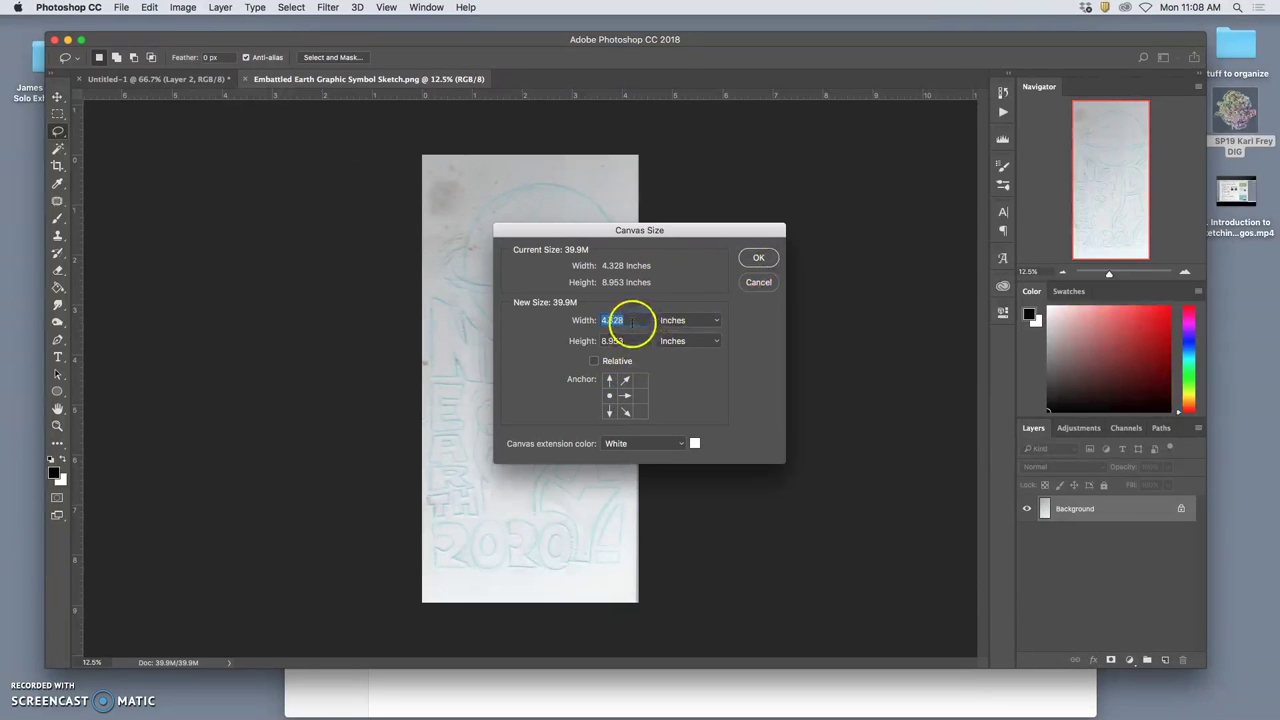
left_click_drag(631, 321, 578, 321)
type("10")
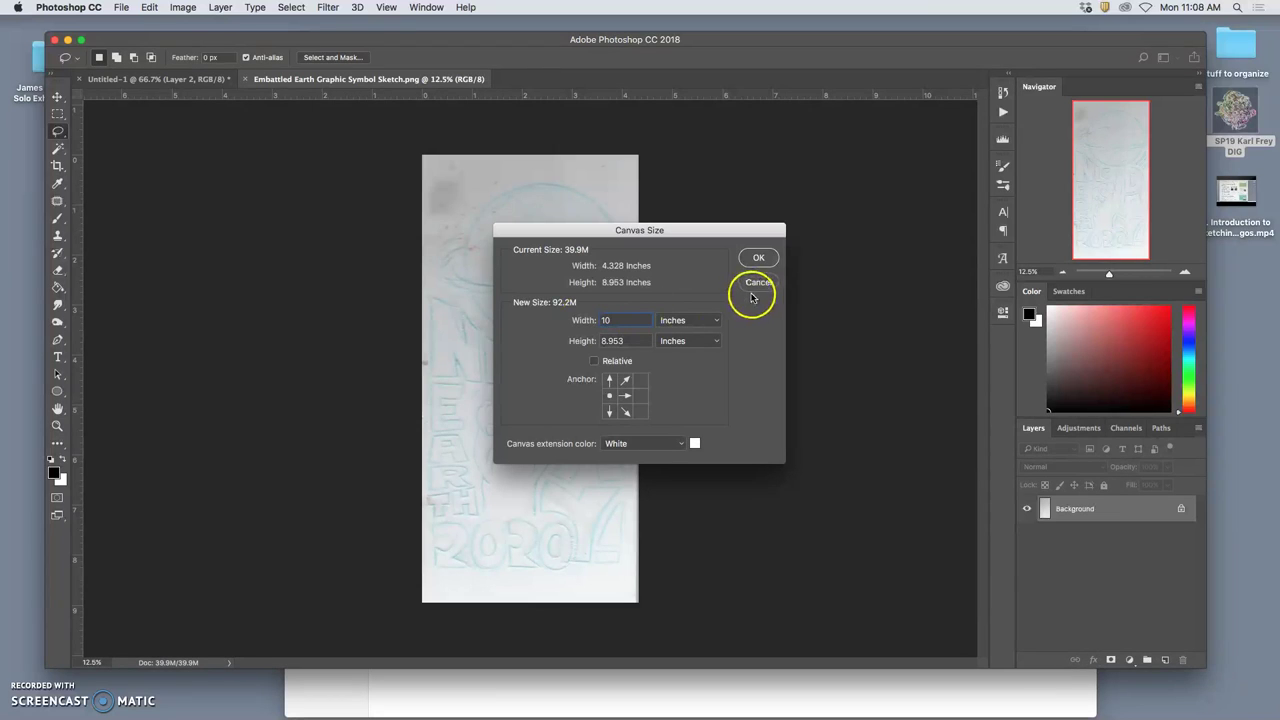
left_click(592, 320)
type("14")
left_click(758, 259)
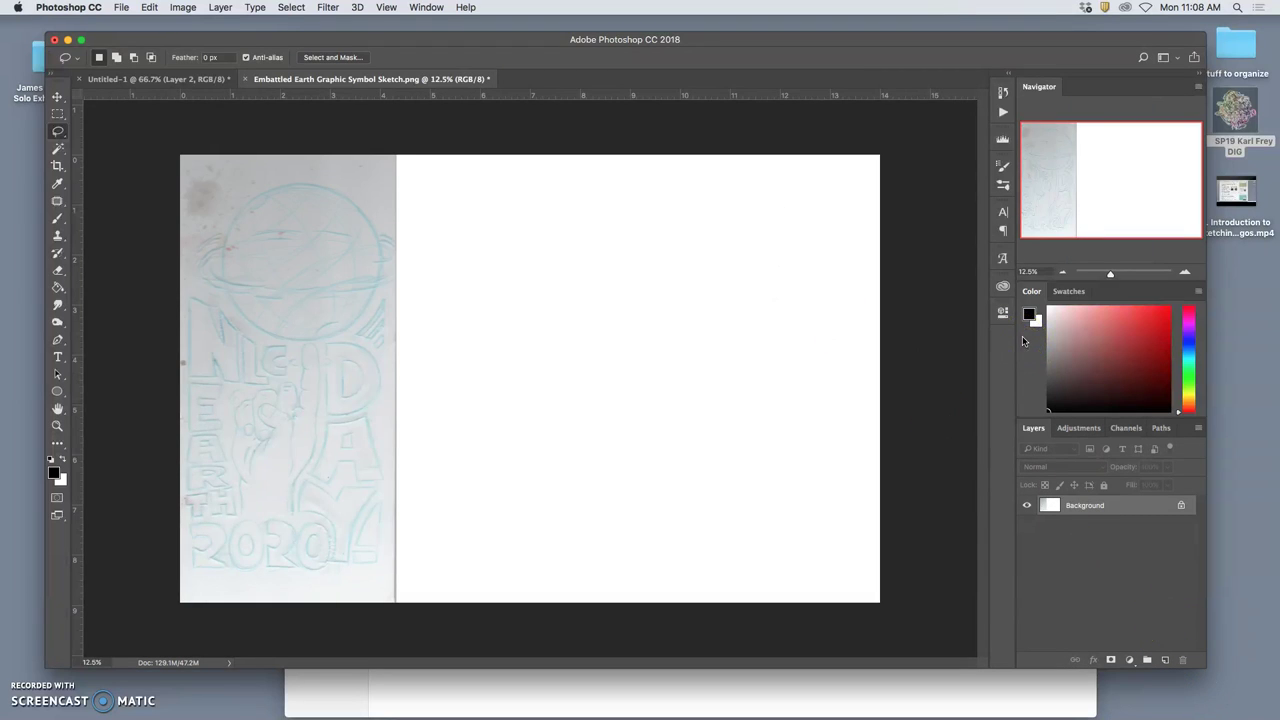
Step: Brush a small ringed globe with shading lines above a hand with one raised finger, just right of the scanned sketch
left_click(58, 217)
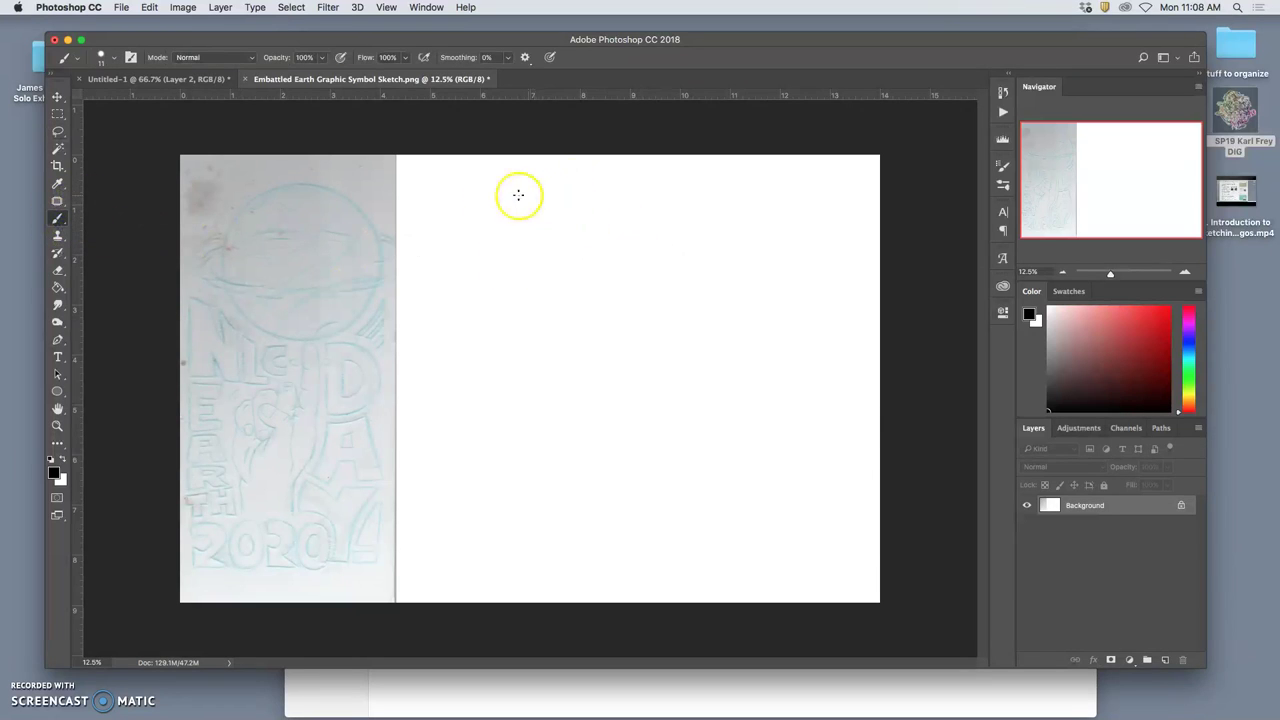
mouse_move(481, 186)
left_mouse_down()
mouse_move(493, 233)
mouse_move(515, 196)
mouse_move(490, 226)
mouse_move(473, 189)
mouse_move(507, 219)
mouse_move(499, 231)
mouse_move(506, 188)
mouse_move(519, 201)
mouse_move(466, 219)
mouse_move(528, 212)
mouse_move(447, 206)
mouse_move(534, 210)
mouse_move(482, 205)
mouse_move(501, 216)
mouse_move(481, 208)
mouse_move(479, 219)
mouse_move(492, 204)
mouse_move(517, 213)
mouse_move(513, 187)
mouse_move(476, 196)
mouse_move(496, 241)
mouse_move(484, 187)
mouse_move(468, 233)
mouse_move(511, 205)
mouse_move(471, 214)
mouse_move(514, 190)
mouse_move(468, 224)
mouse_move(506, 203)
left_mouse_up()
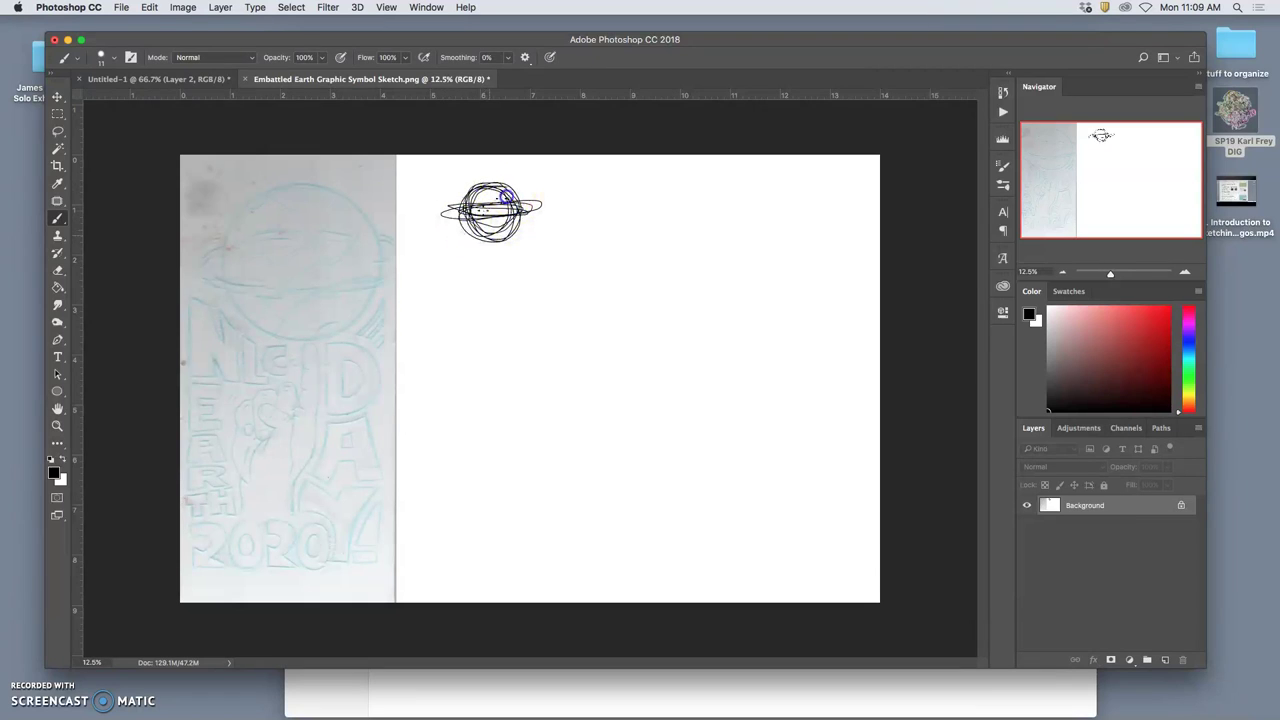
left_click(495, 261)
left_click_drag(494, 262, 503, 262)
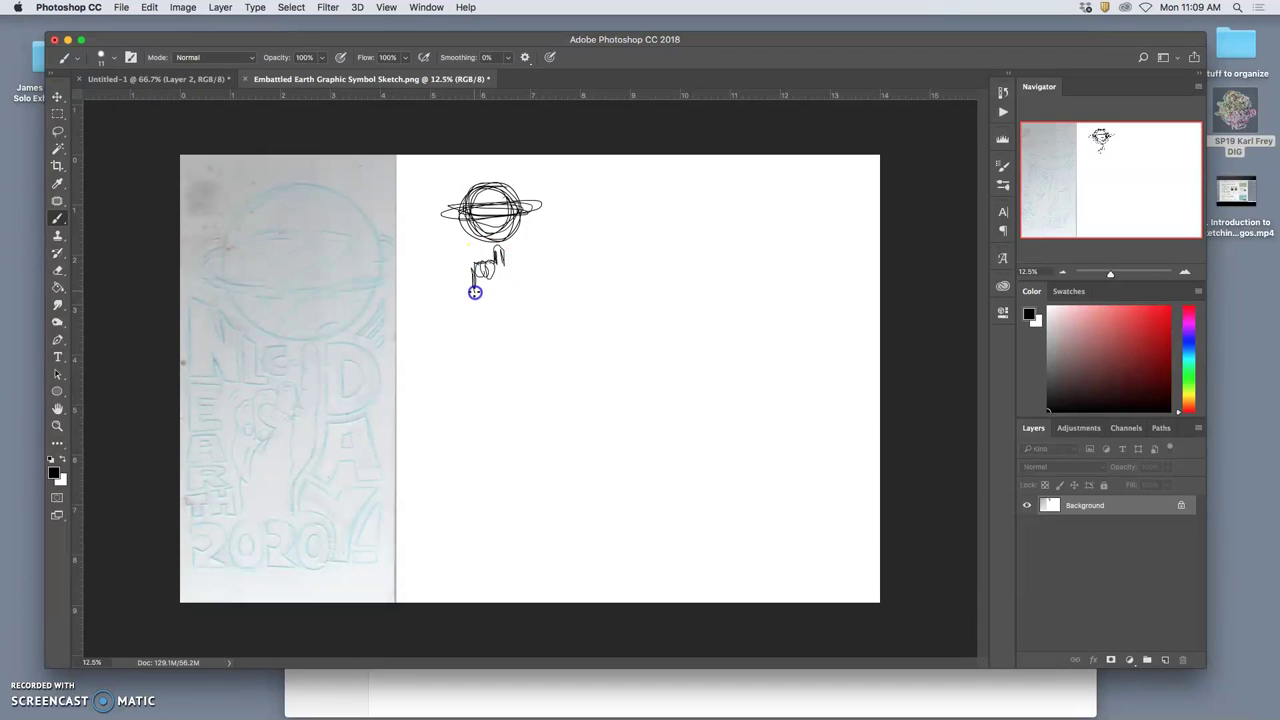
left_click_drag(481, 292, 512, 292)
left_click_drag(509, 288, 514, 278)
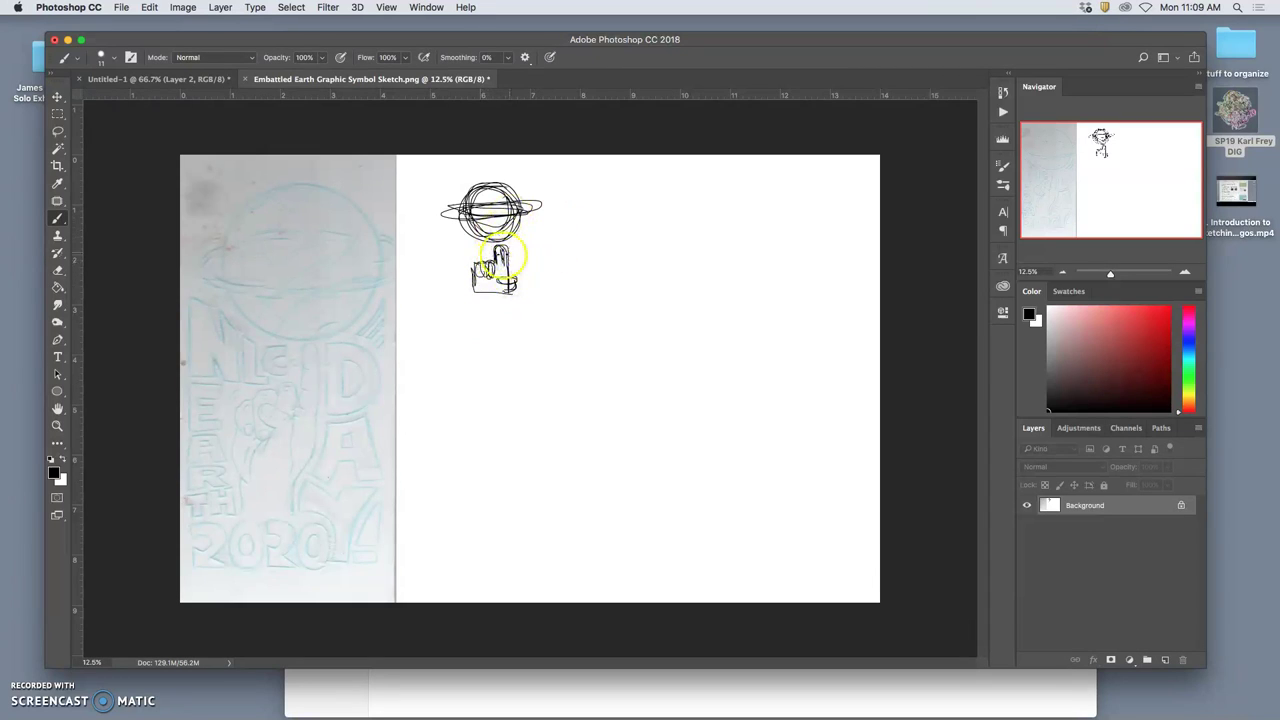
left_click_drag(487, 197, 509, 202)
mouse_move(481, 211)
left_mouse_down()
mouse_move(507, 215)
mouse_move(481, 229)
mouse_move(502, 227)
mouse_move(469, 214)
mouse_move(485, 235)
mouse_move(505, 233)
mouse_move(516, 213)
mouse_move(466, 215)
left_mouse_up()
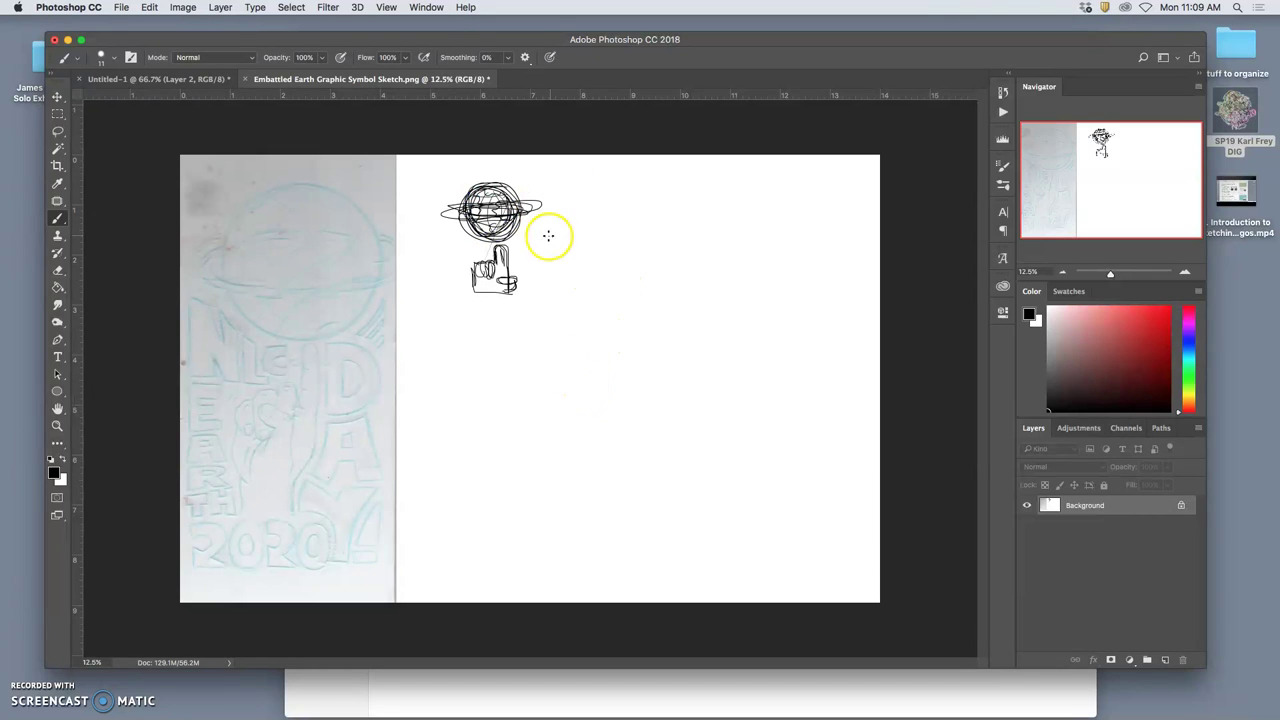
Step: Brush a boxed number 1 beside the ringed globe and fill the pointing hand beneath it with dense black strokes
mouse_move(436, 245)
left_mouse_down()
mouse_move(453, 243)
mouse_move(434, 237)
mouse_move(446, 242)
mouse_move(445, 225)
left_mouse_up()
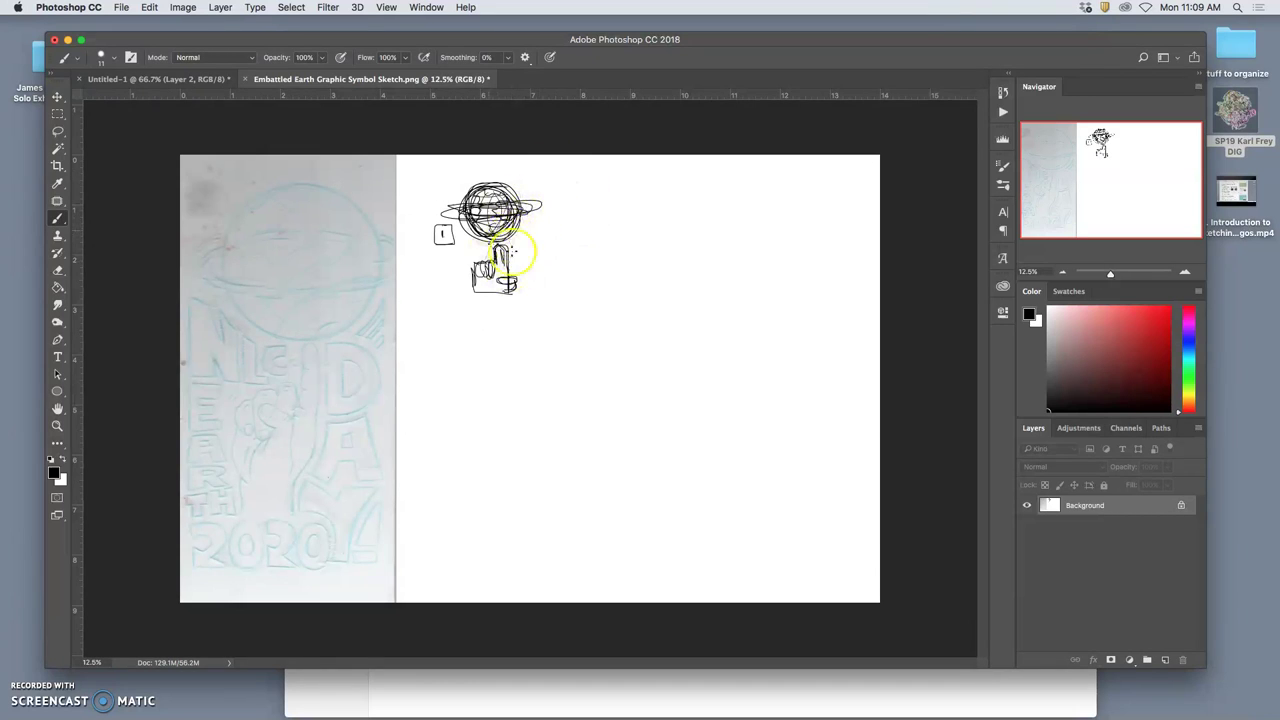
left_click(479, 280)
left_click_drag(483, 272, 499, 268)
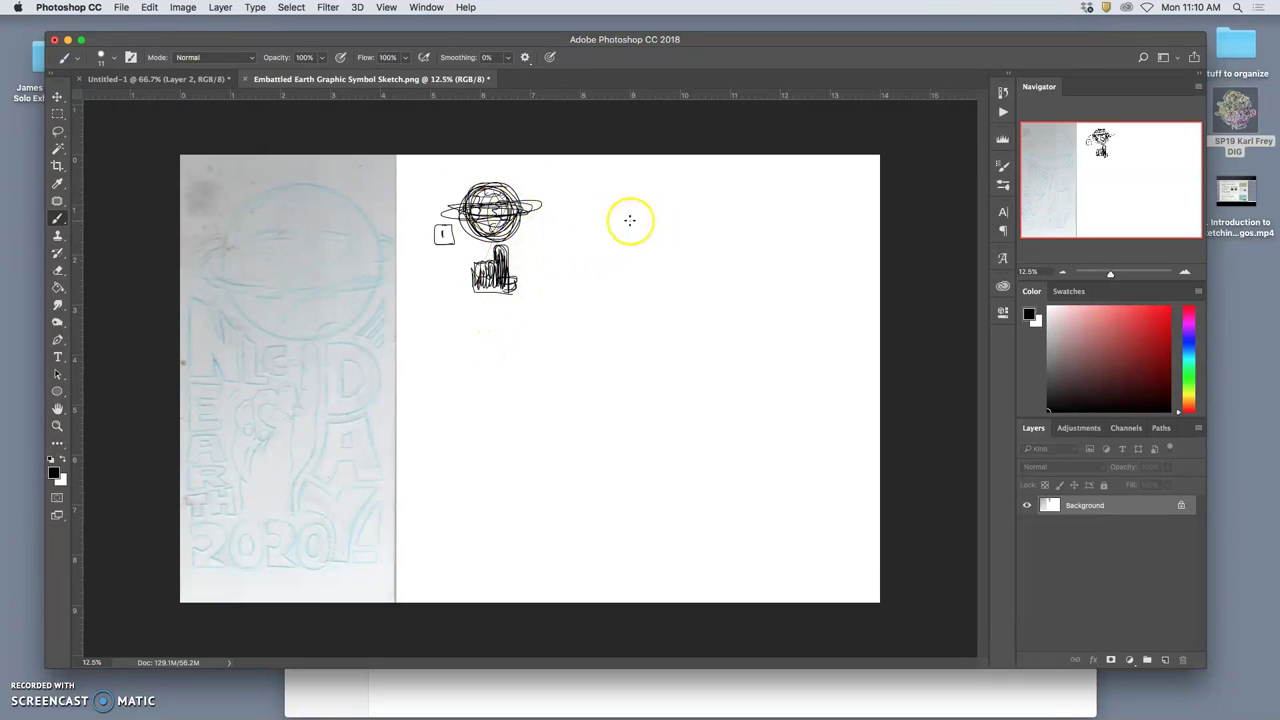
Step: Brush a circled number 2 and a tilted globe with motion marks above a pointing hand, with a curved arrow sweeping through both
left_click_drag(594, 227, 603, 242)
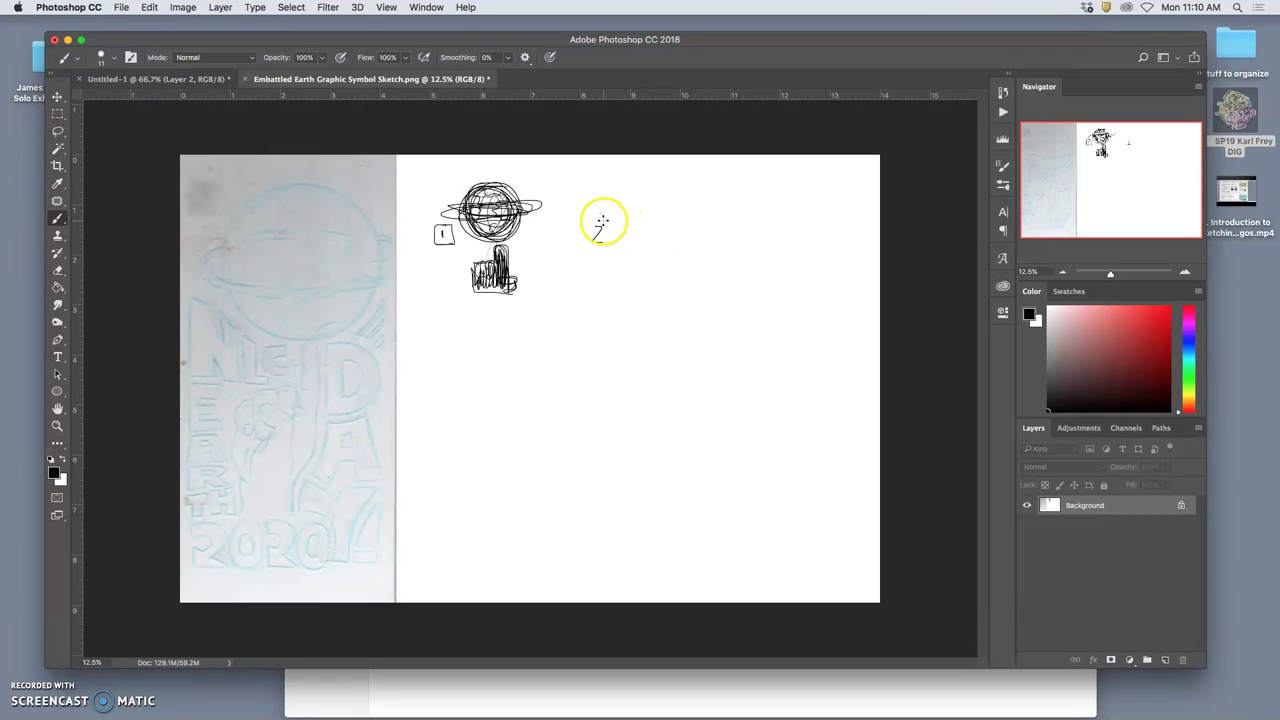
mouse_move(601, 217)
left_mouse_down()
mouse_move(586, 240)
mouse_move(610, 244)
mouse_move(601, 217)
mouse_move(607, 242)
left_mouse_up()
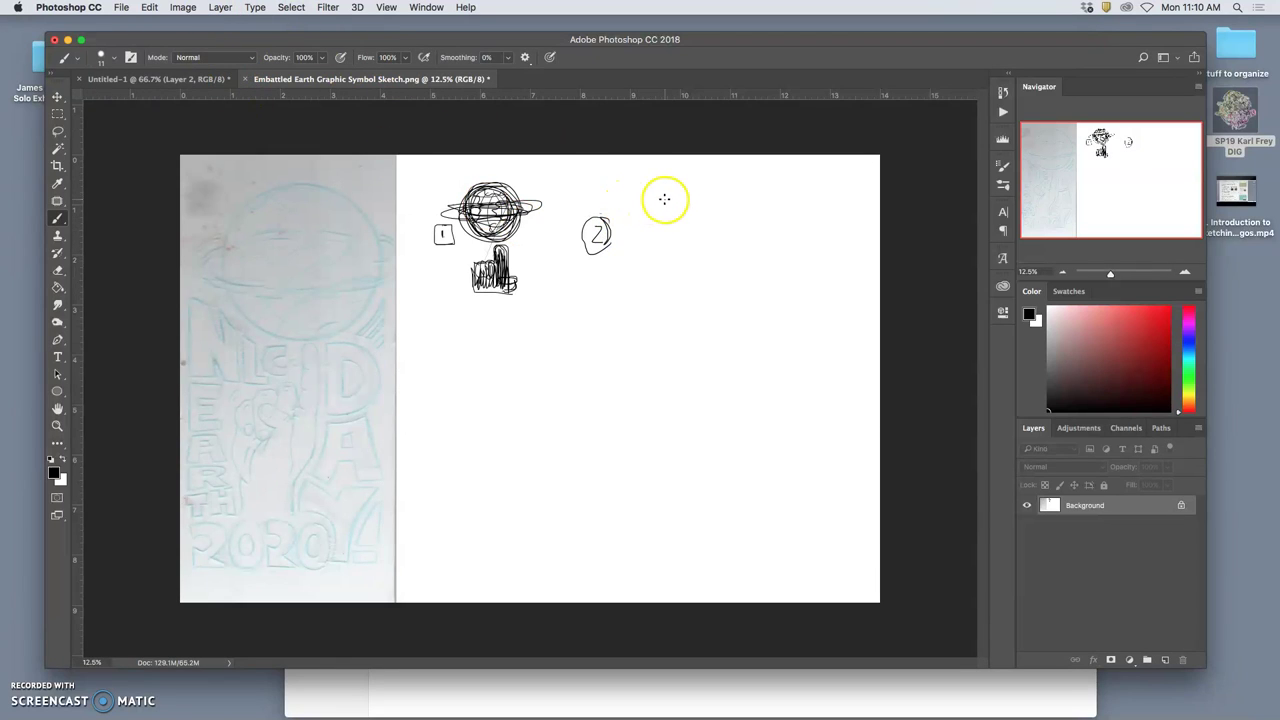
mouse_move(662, 189)
left_mouse_down()
mouse_move(646, 211)
mouse_move(683, 205)
mouse_move(680, 216)
left_mouse_up()
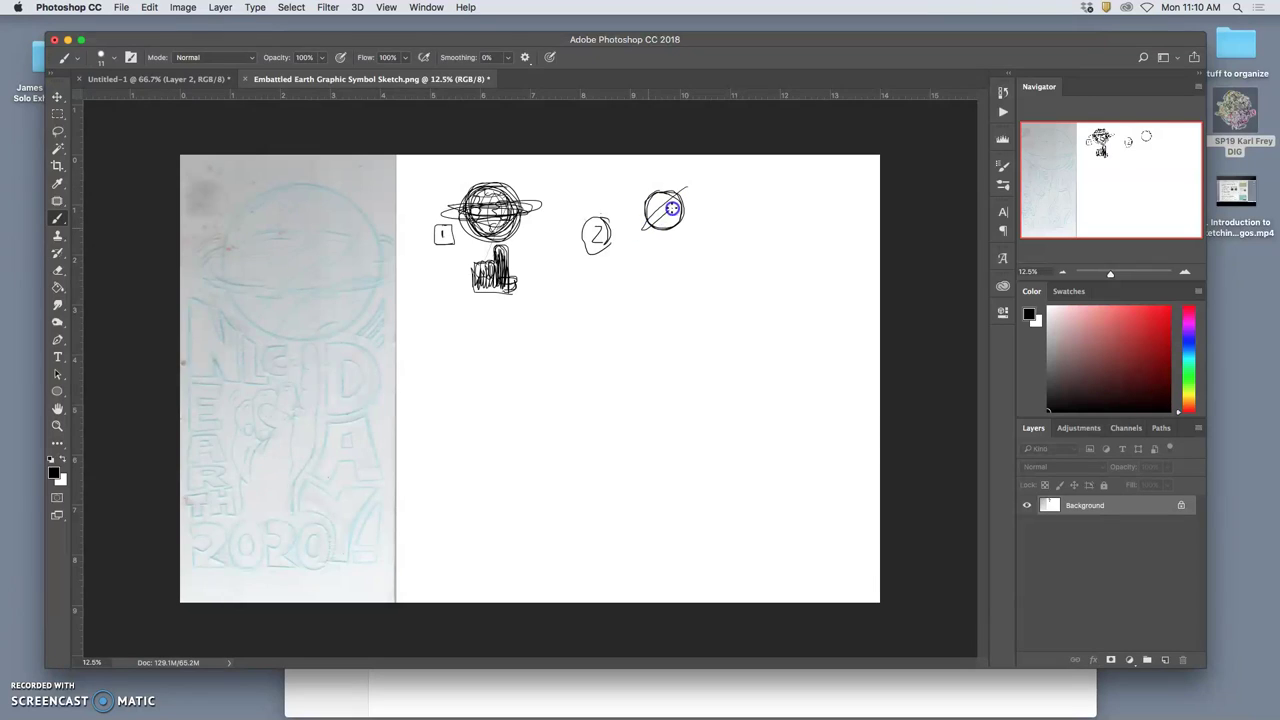
left_click(635, 207)
left_click(673, 186)
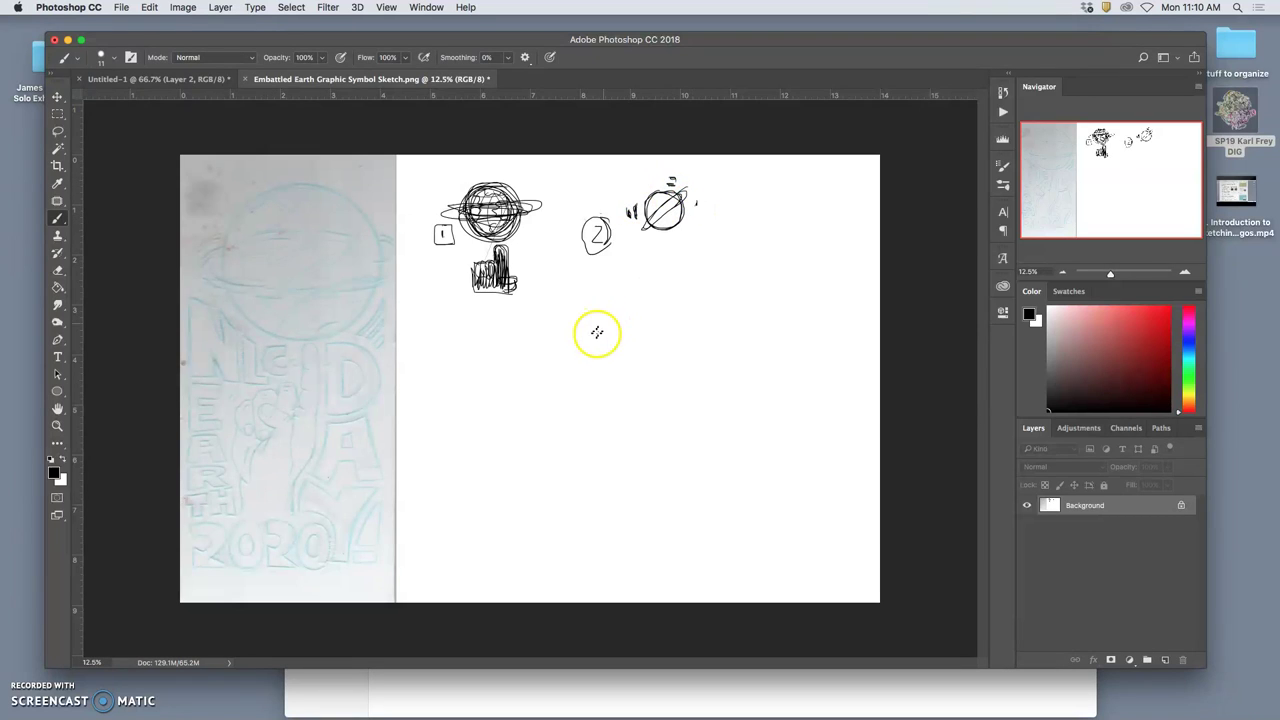
left_click(691, 222)
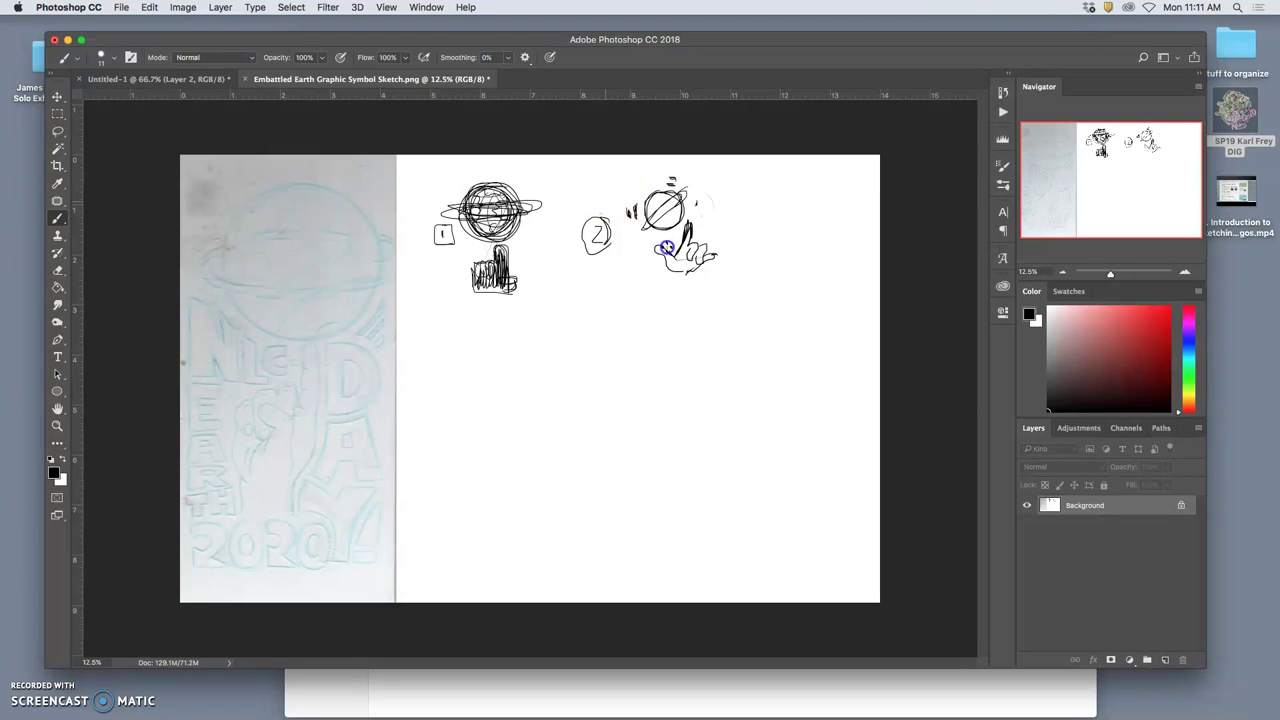
mouse_move(605, 200)
left_mouse_down()
mouse_move(704, 274)
mouse_move(749, 267)
mouse_move(674, 274)
mouse_move(674, 286)
mouse_move(674, 274)
left_mouse_up()
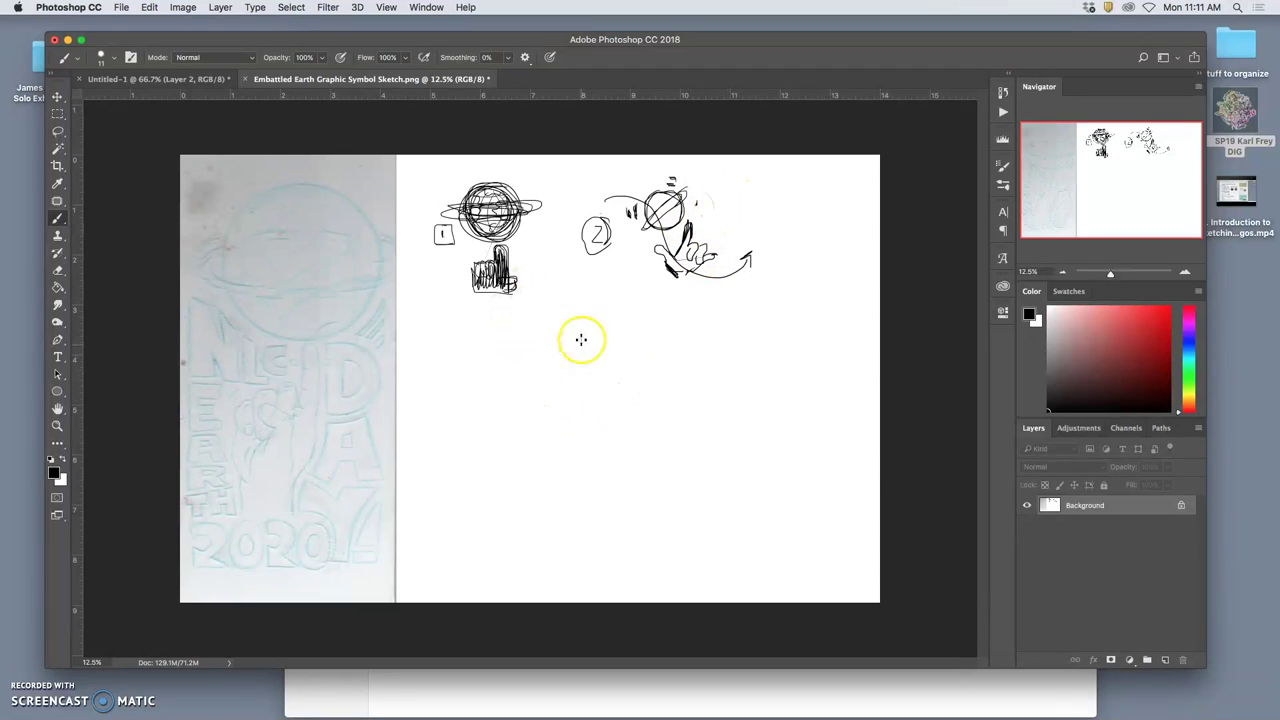
Step: Brush a circled number 3 and, beside it, a larger globe with shaded continents and a raised fingertip cutting into its lower edge
mouse_move(540, 330)
left_mouse_down()
mouse_move(542, 350)
mouse_move(560, 351)
mouse_move(547, 325)
left_mouse_up()
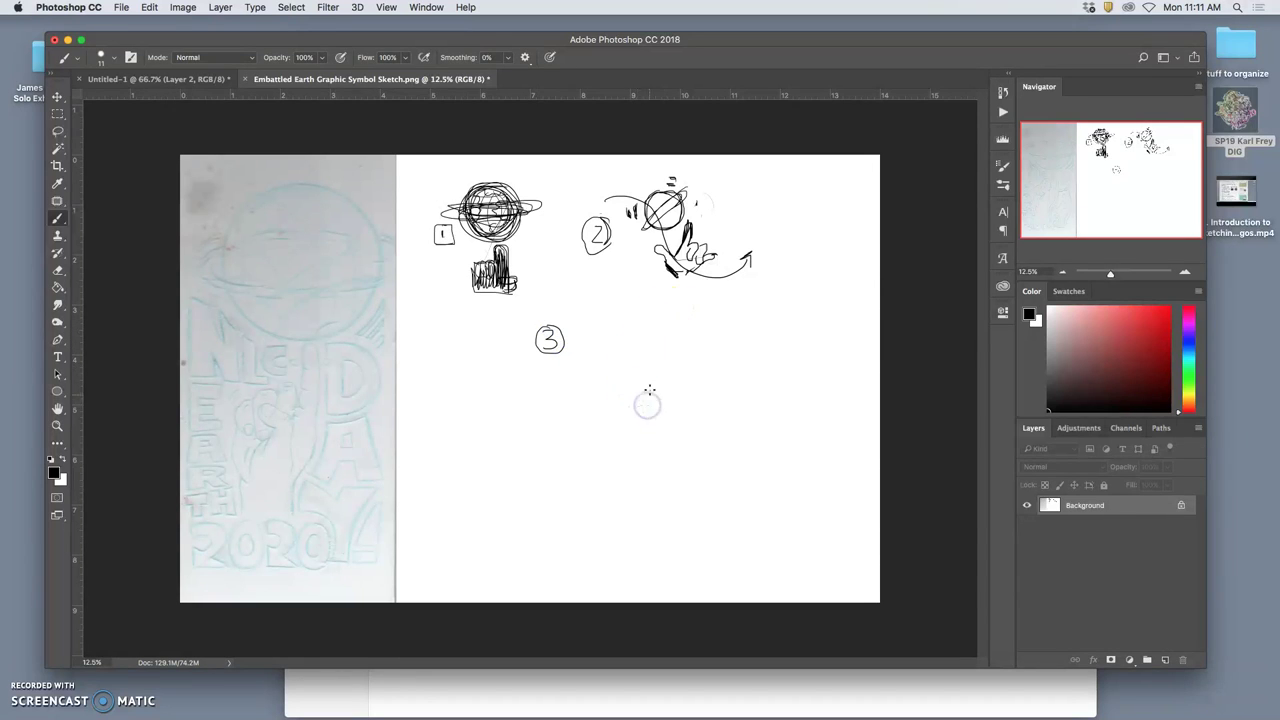
left_click(643, 395)
left_click(646, 398)
mouse_move(616, 398)
left_mouse_down()
mouse_move(603, 366)
mouse_move(620, 343)
mouse_move(649, 337)
mouse_move(673, 347)
mouse_move(677, 394)
left_mouse_up()
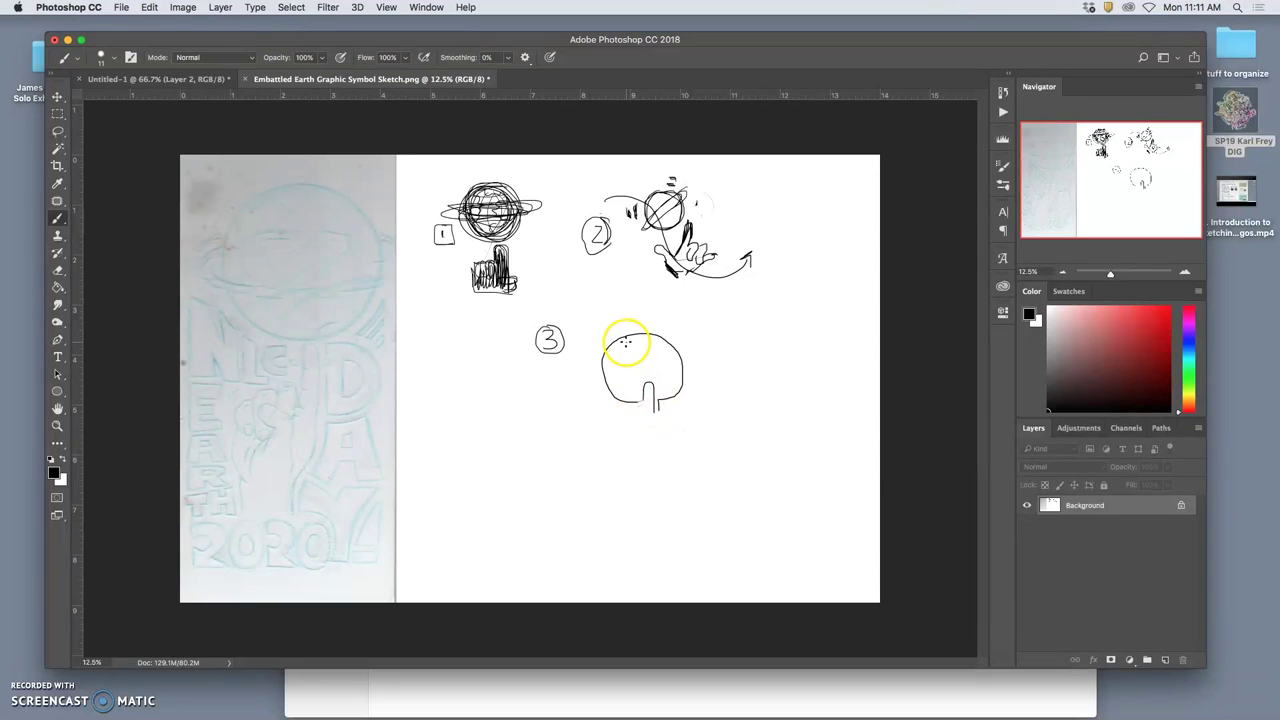
left_click(621, 357)
left_click_drag(624, 368, 613, 384)
mouse_move(666, 350)
left_mouse_down()
mouse_move(664, 388)
mouse_move(681, 388)
mouse_move(634, 404)
mouse_move(621, 394)
mouse_move(638, 349)
mouse_move(612, 347)
mouse_move(640, 359)
mouse_move(631, 390)
mouse_move(650, 372)
mouse_move(660, 395)
mouse_move(612, 426)
mouse_move(618, 449)
mouse_move(638, 471)
mouse_move(663, 430)
left_mouse_up()
Step: Brush the folded fingers, thumb and wrist of the hand below the third globe and refine its raised finger
left_click(624, 413)
left_click(665, 427)
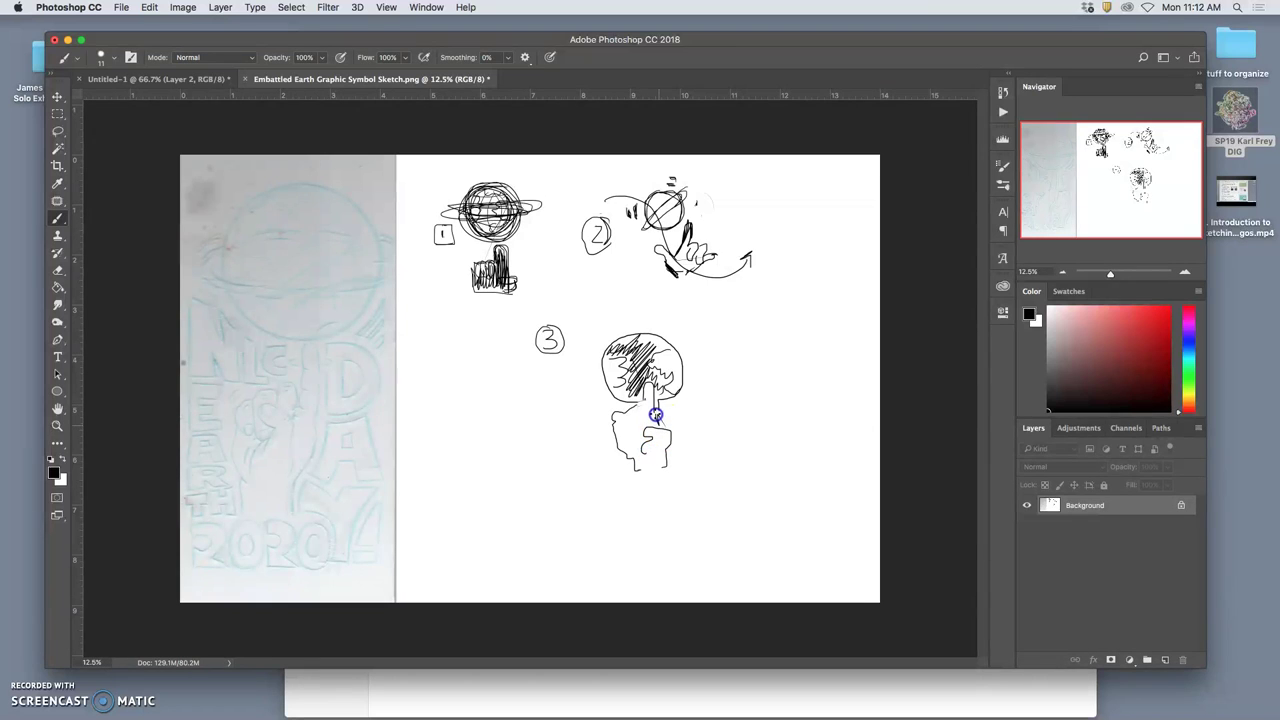
left_click_drag(647, 425, 618, 430)
left_click(649, 394)
mouse_move(655, 408)
left_mouse_down()
mouse_move(674, 383)
mouse_move(649, 423)
mouse_move(628, 412)
mouse_move(623, 429)
mouse_move(643, 400)
mouse_move(658, 407)
mouse_move(651, 428)
mouse_move(636, 356)
left_mouse_up()
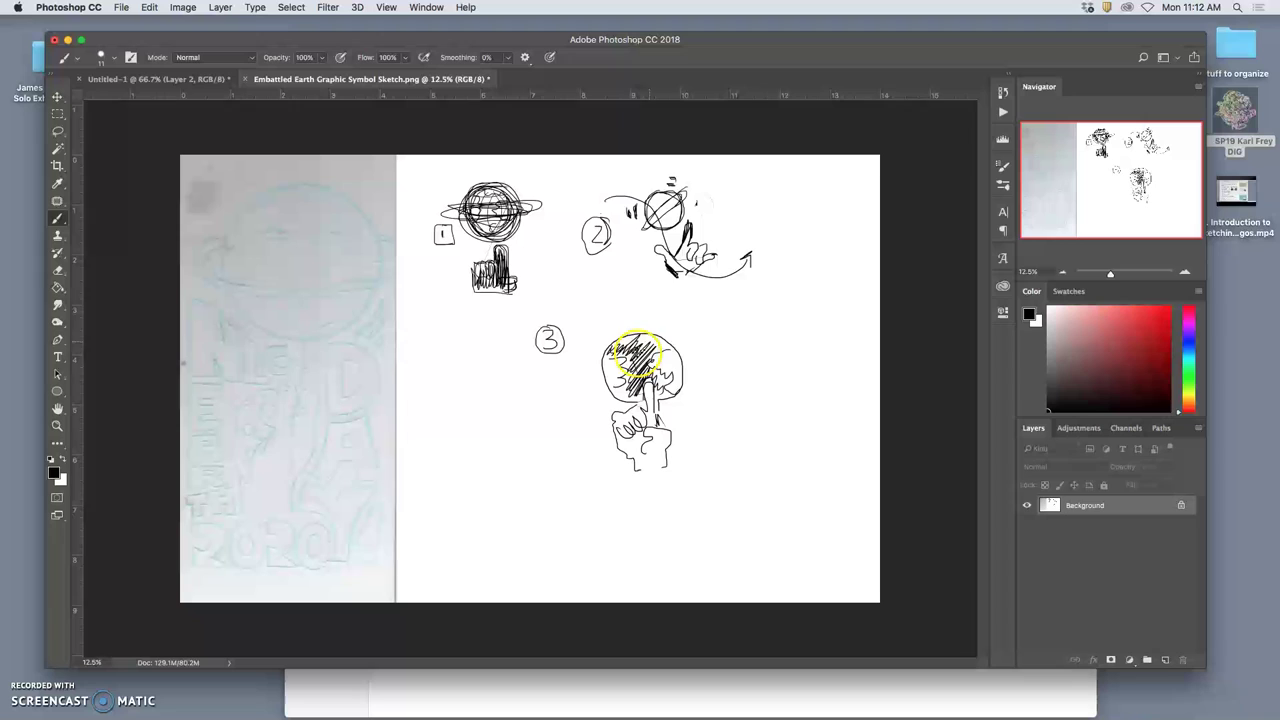
Step: Brush short radiating marks and angled strokes around the third globe
left_click(606, 411)
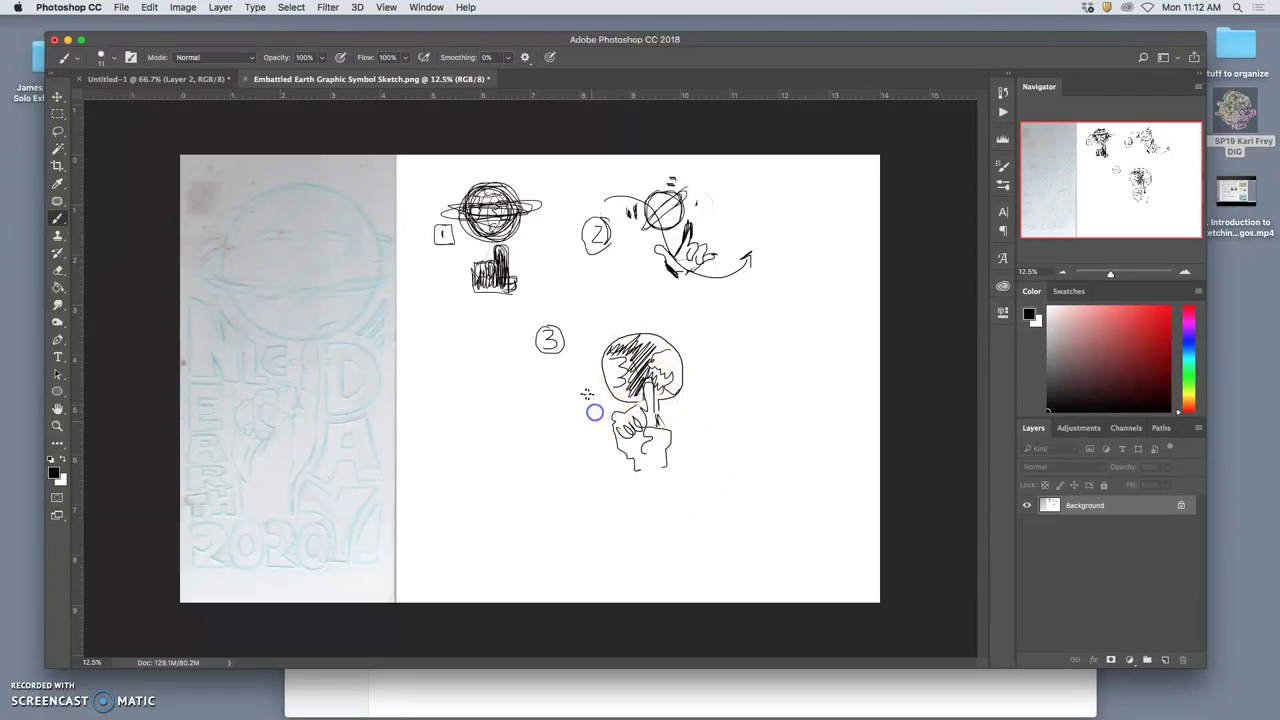
mouse_move(582, 394)
left_mouse_down()
mouse_move(596, 394)
mouse_move(585, 368)
mouse_move(600, 334)
mouse_move(636, 312)
mouse_move(696, 333)
left_mouse_up()
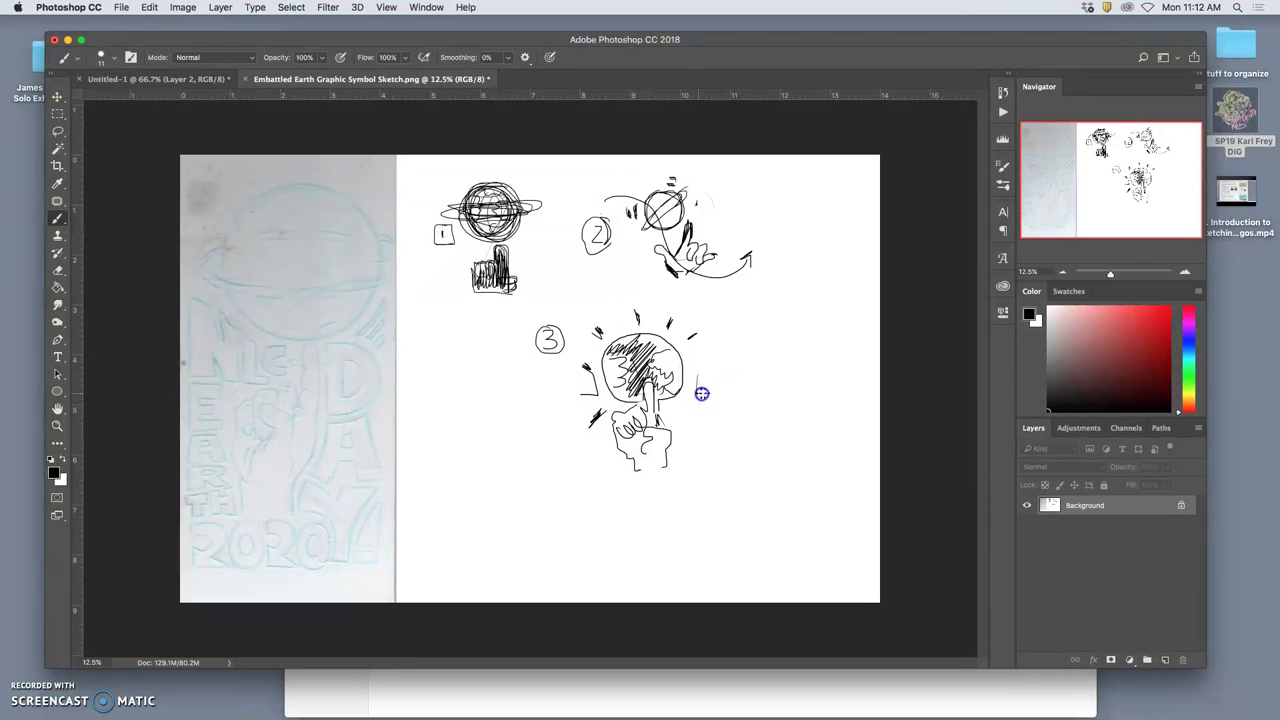
left_click_drag(704, 393, 687, 416)
Step: Brush a scribble-shaded globe below the first sketch, with curved motion marks on both sides and a raised fingertip beneath it
mouse_move(450, 407)
left_mouse_down()
mouse_move(496, 386)
mouse_move(510, 427)
mouse_move(488, 439)
mouse_move(455, 407)
mouse_move(463, 432)
mouse_move(496, 433)
mouse_move(505, 412)
mouse_move(476, 426)
mouse_move(504, 405)
mouse_move(484, 410)
mouse_move(477, 391)
mouse_move(471, 428)
left_mouse_up()
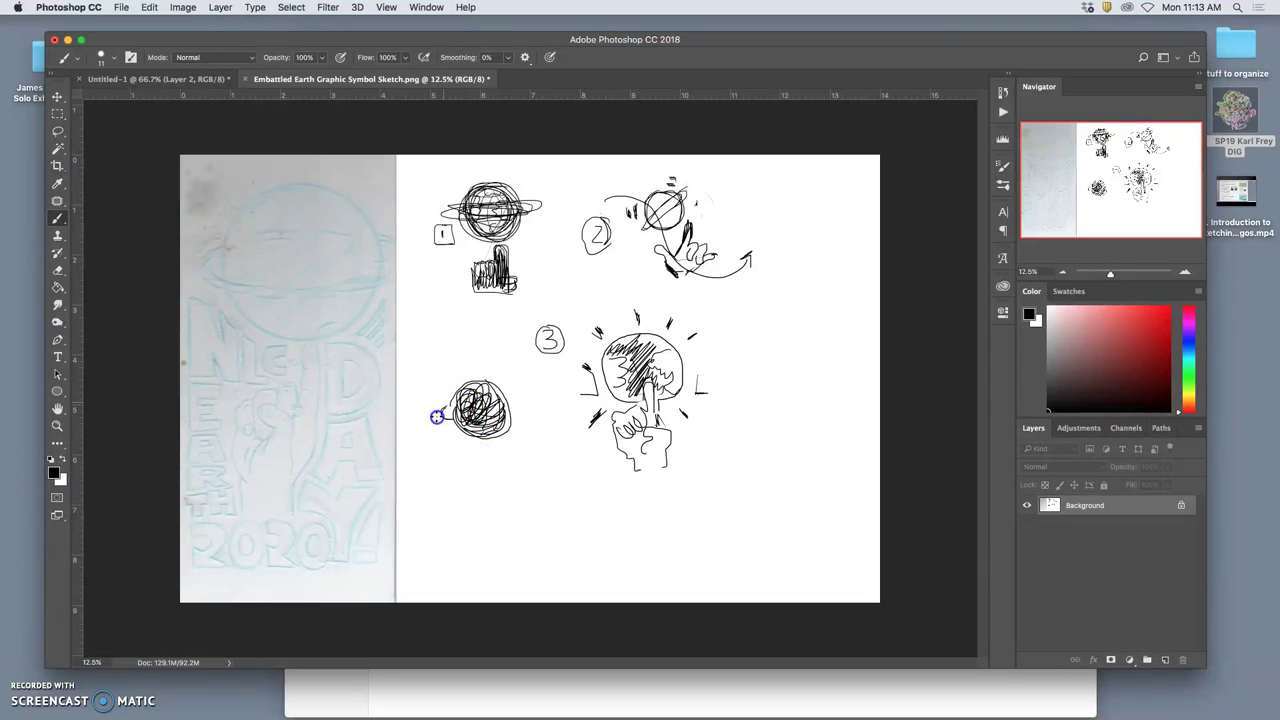
mouse_move(437, 416)
left_mouse_down()
mouse_move(517, 390)
mouse_move(529, 418)
left_mouse_up()
left_click_drag(484, 452, 491, 449)
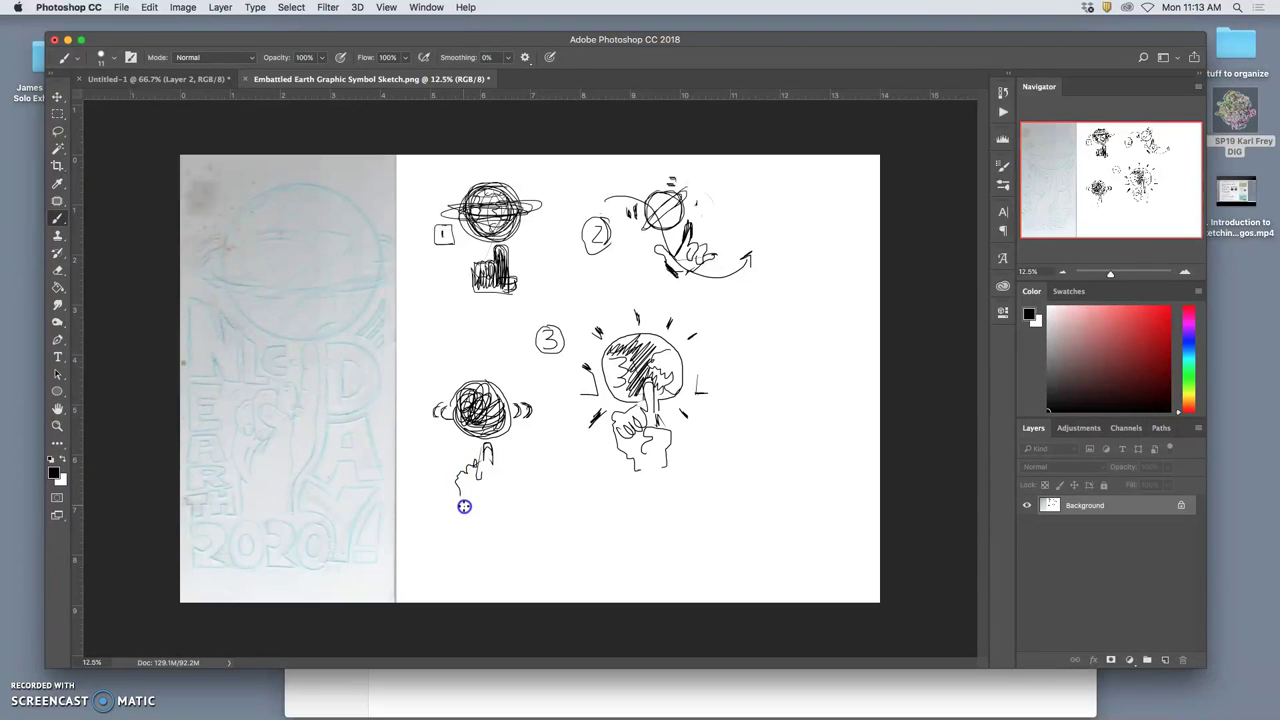
Step: Brush the palm and wrist of the hand below the scribbled globe, adding short motion marks around the fingertip and shading along the finger
mouse_move(467, 515)
left_mouse_down()
mouse_move(480, 517)
mouse_move(495, 473)
left_mouse_up()
mouse_move(478, 490)
left_mouse_down()
mouse_move(466, 408)
mouse_move(484, 410)
left_mouse_up()
left_click(458, 468)
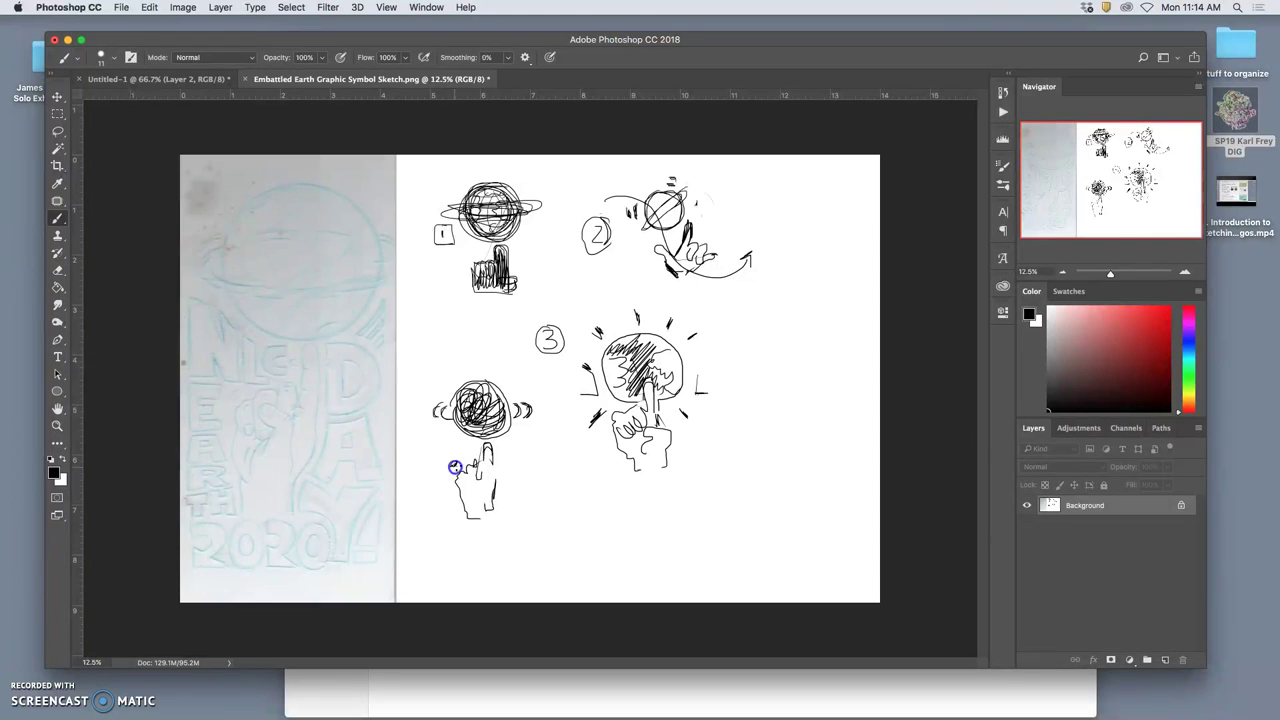
mouse_move(455, 467)
left_mouse_down()
mouse_move(477, 406)
mouse_move(486, 429)
mouse_move(474, 408)
left_mouse_up()
left_click_drag(500, 446, 497, 450)
left_click(493, 465)
left_click_drag(493, 465, 492, 489)
Step: Add a new layer and fill a full-height rectangular selection over sketches 2 and 3 with white
left_click(1166, 661)
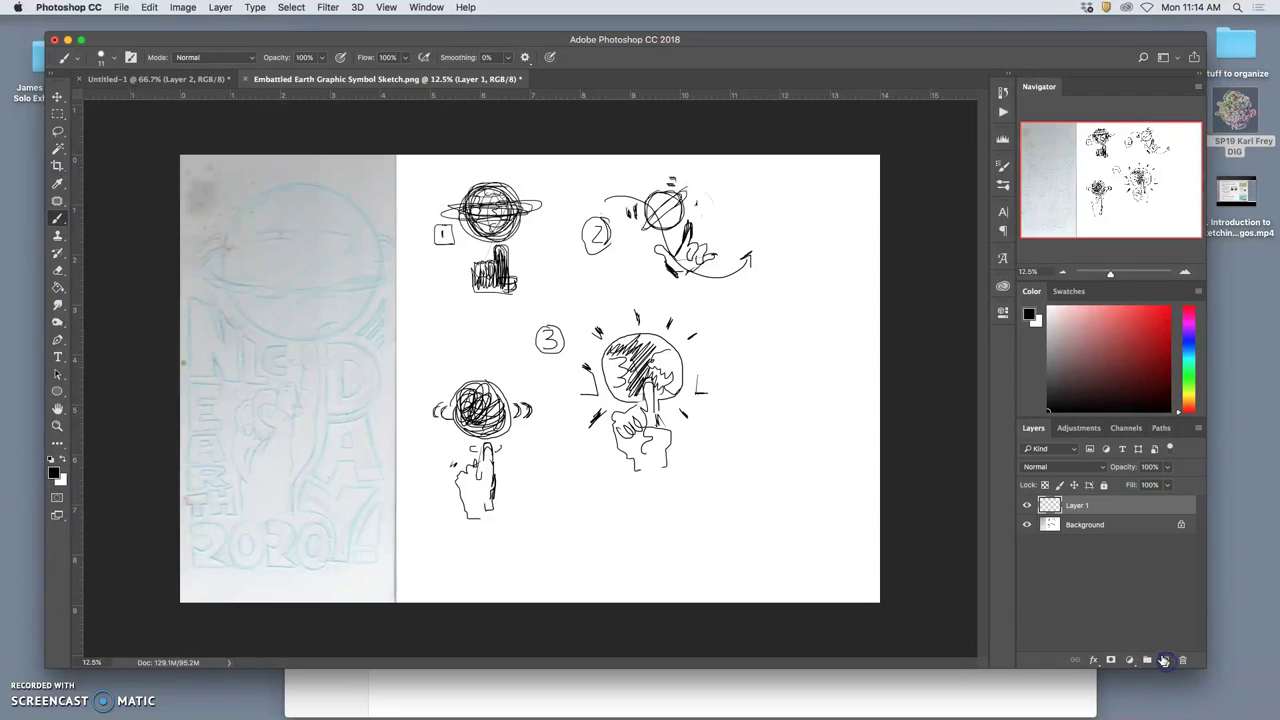
left_click(57, 113)
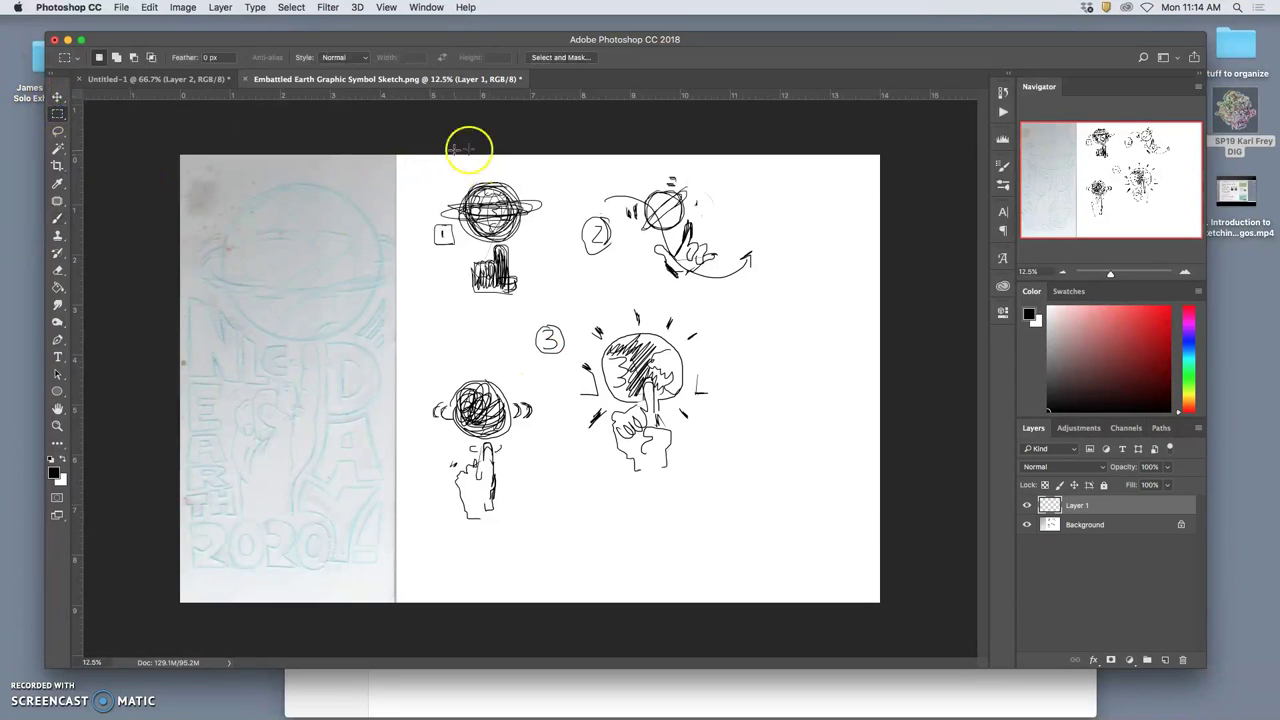
mouse_move(516, 148)
left_mouse_down()
mouse_move(543, 206)
mouse_move(866, 623)
mouse_move(930, 648)
left_mouse_up()
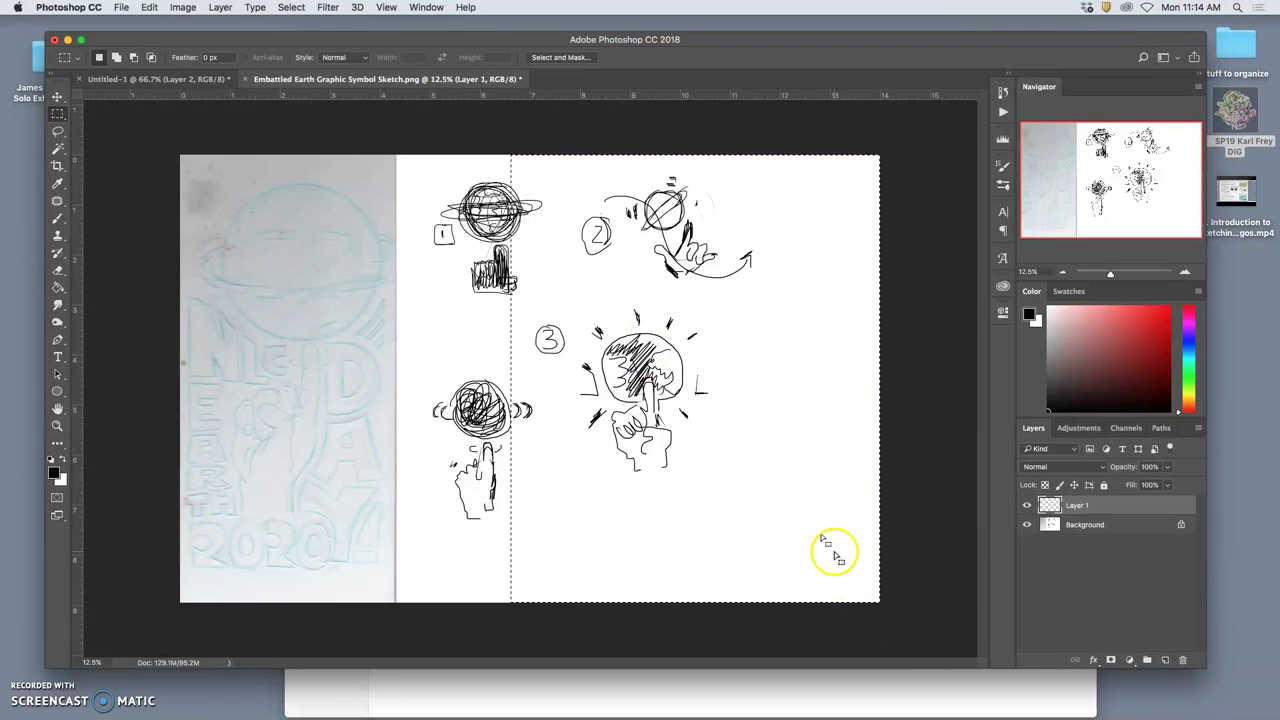
left_click(151, 8)
left_click(198, 219)
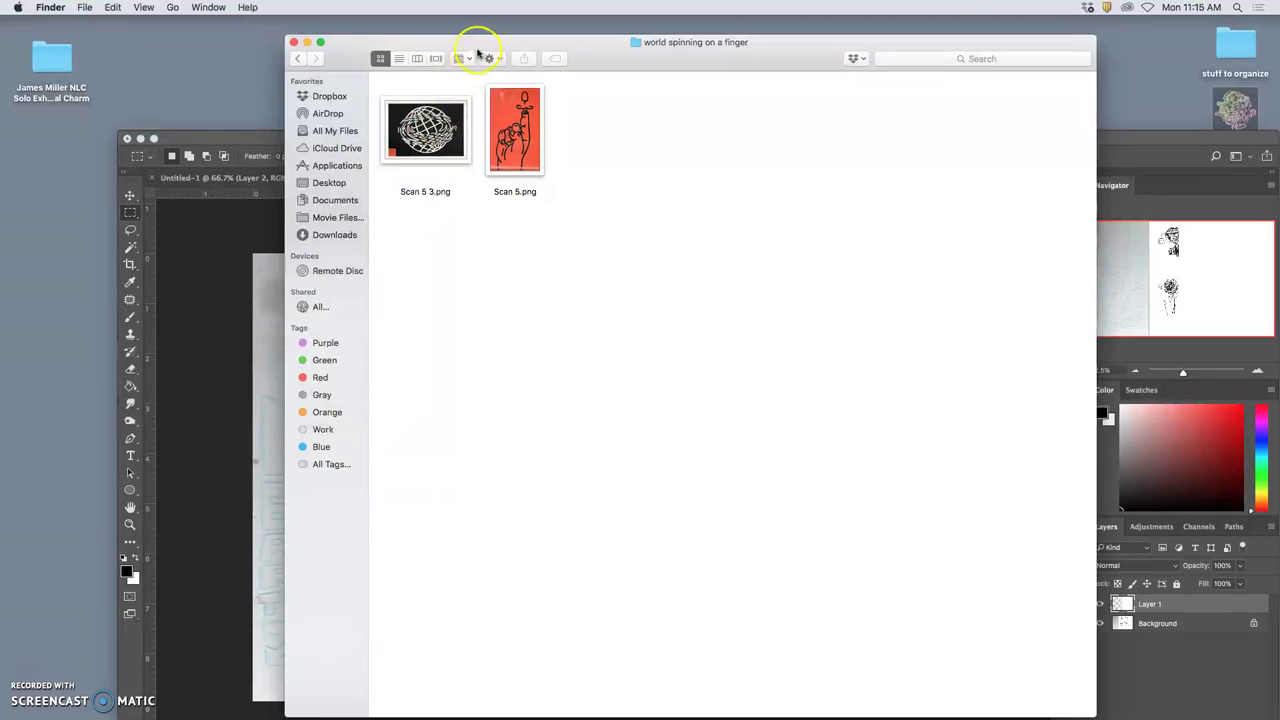
Step: Move the Finder window aside and place Scan 5 3.png and Scan 5.png onto the blank white area of the sketch document
left_click_drag(480, 51, 1088, 66)
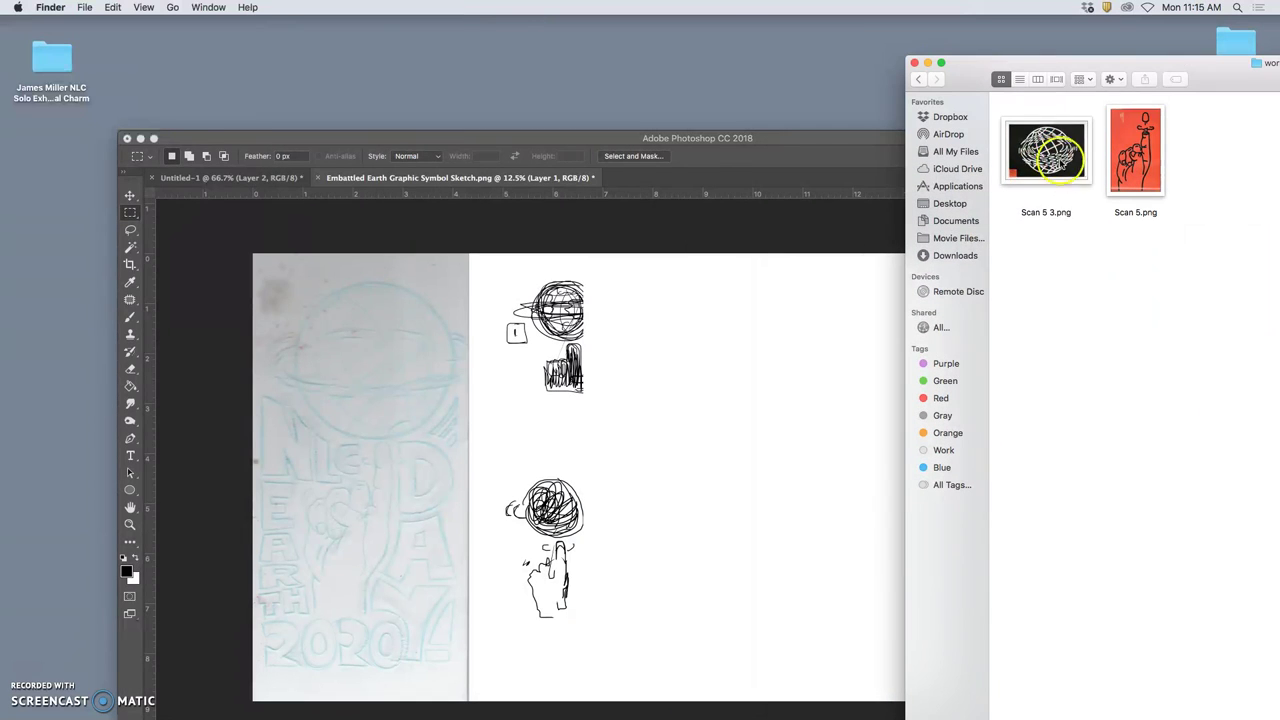
left_click_drag(1046, 152, 799, 322)
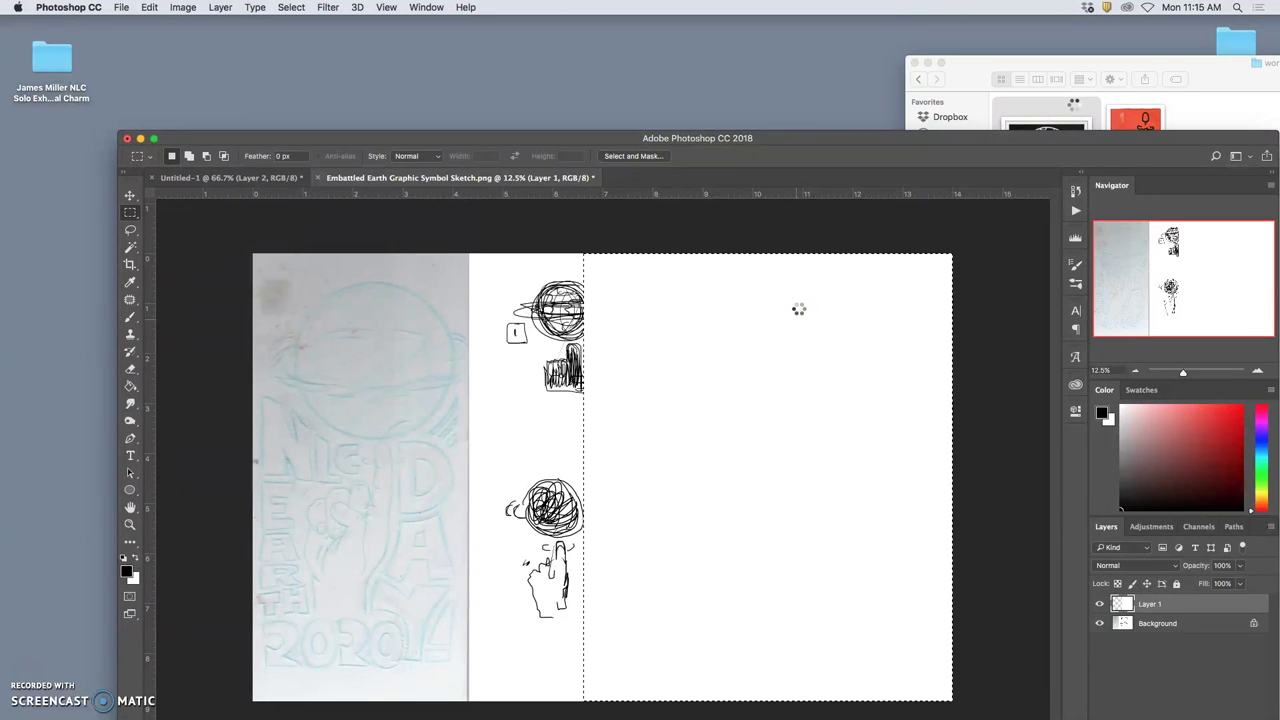
left_click(1177, 163)
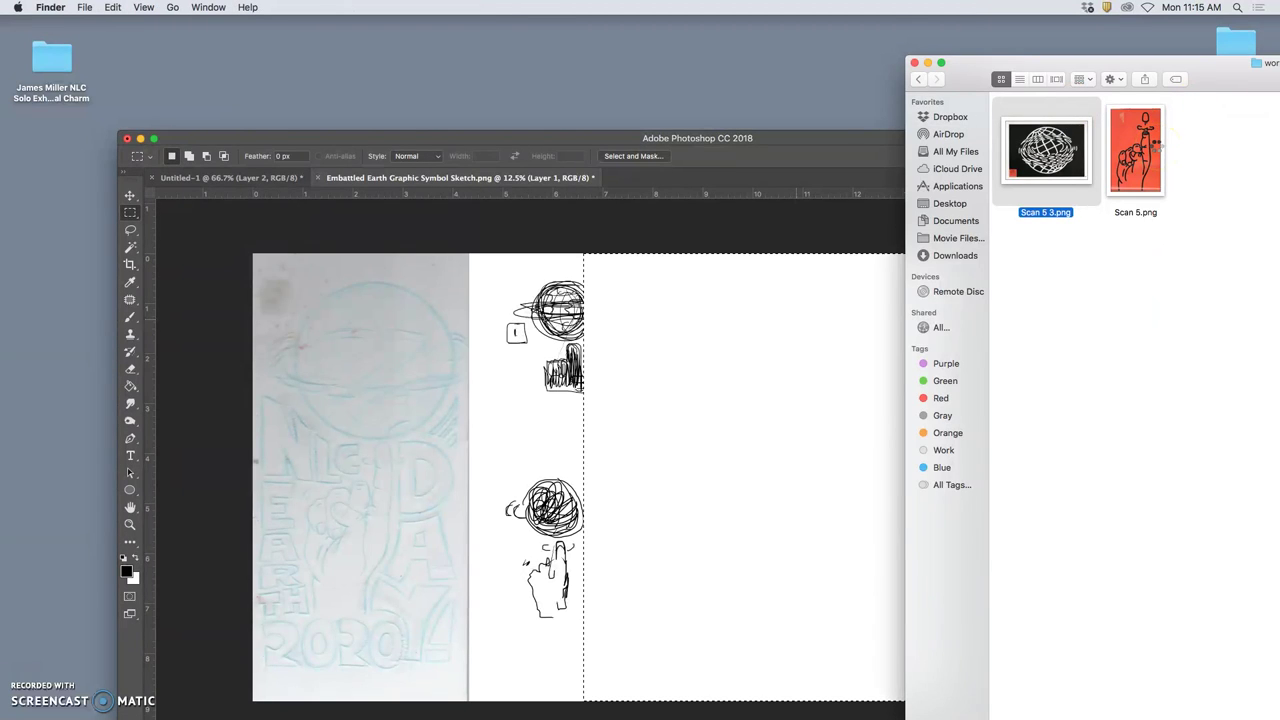
left_click_drag(1135, 150, 808, 478)
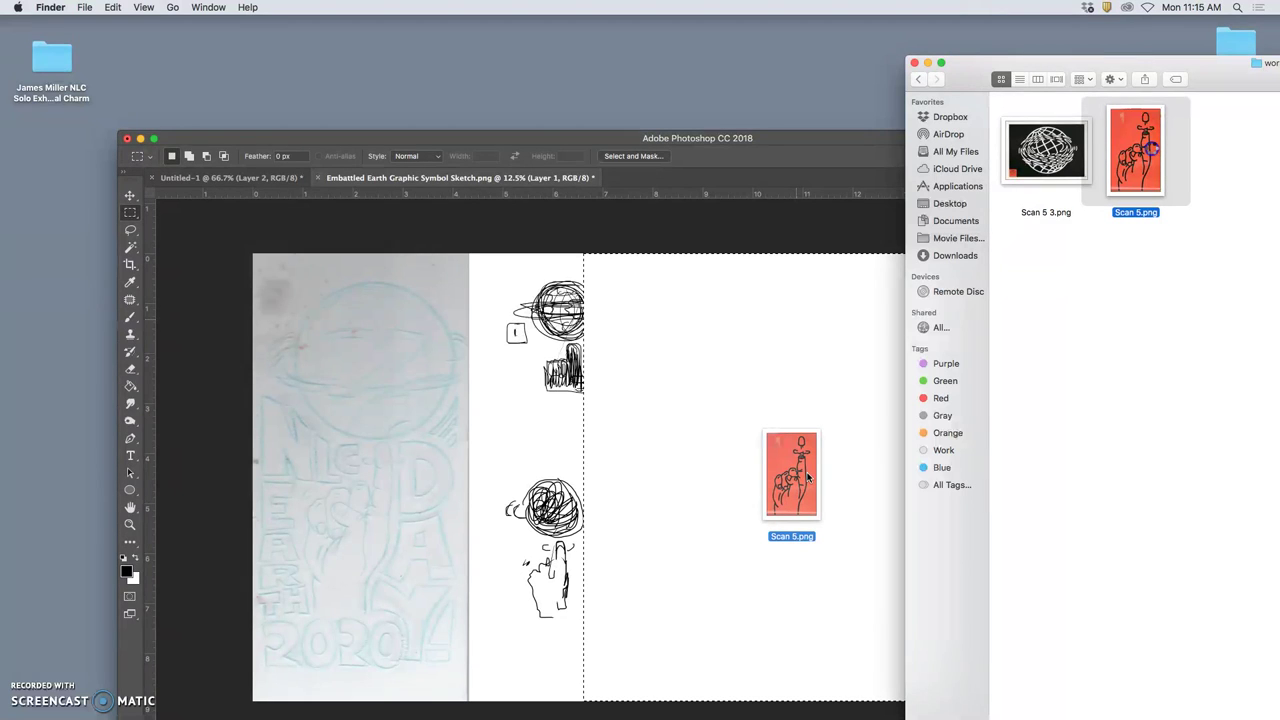
left_click_drag(808, 478, 808, 478)
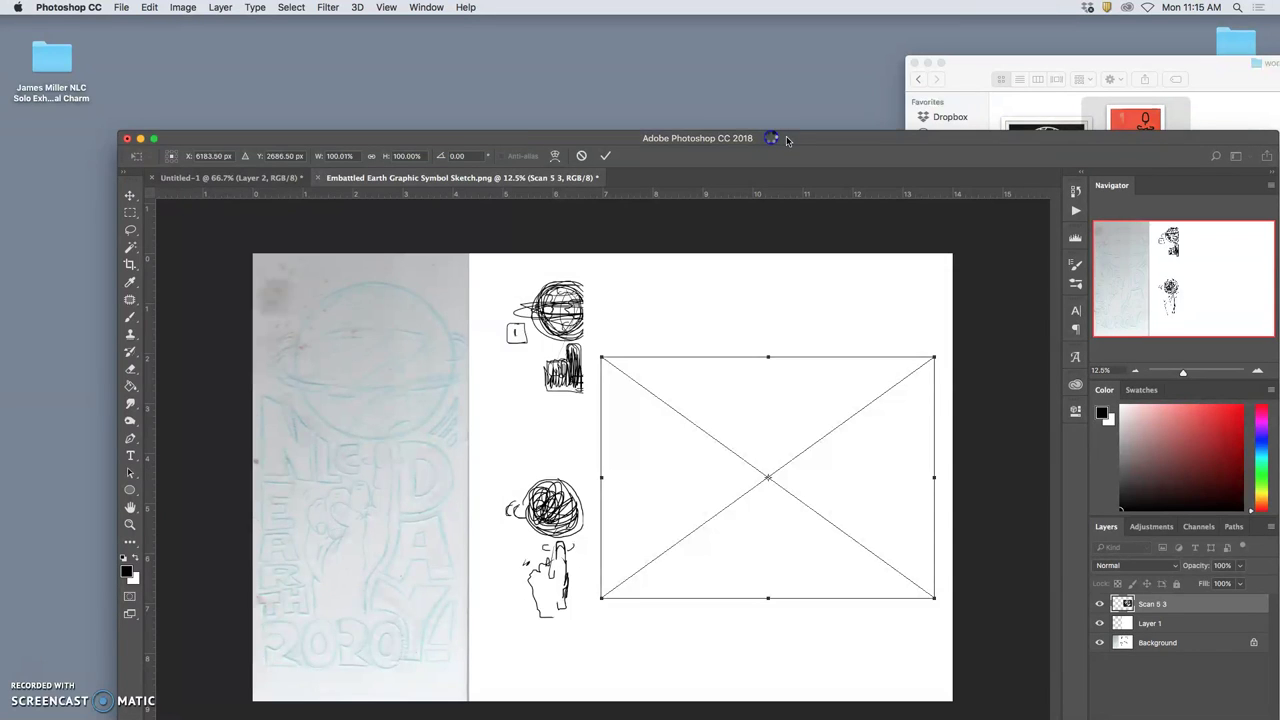
Step: Force quit the unresponsive Firefox browser while the scan is being placed
mouse_move(200, 700)
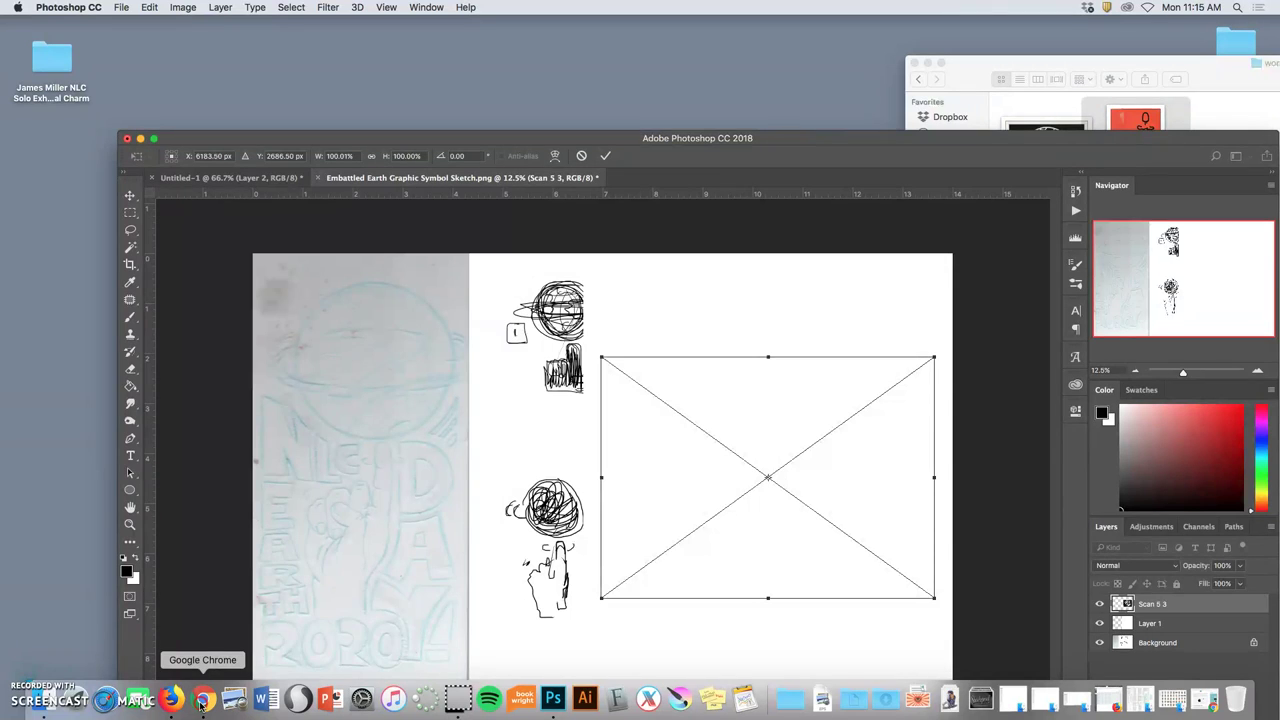
right_click(200, 703)
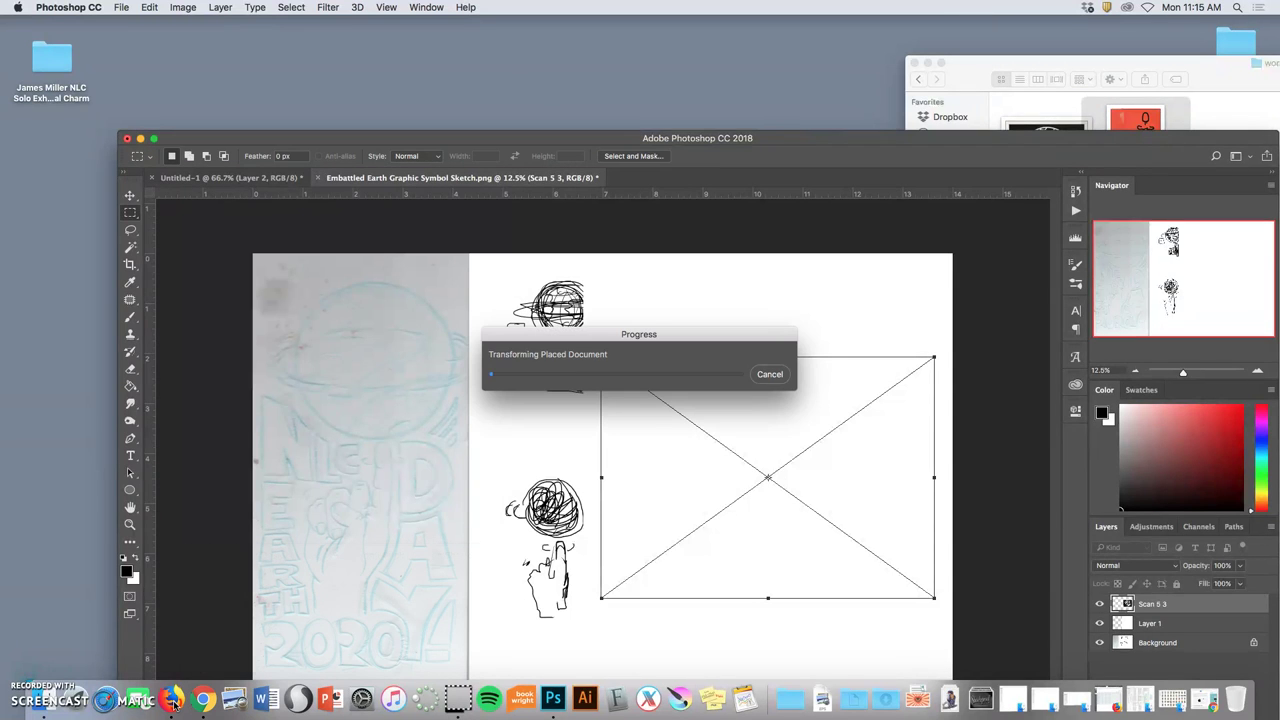
right_click(172, 697)
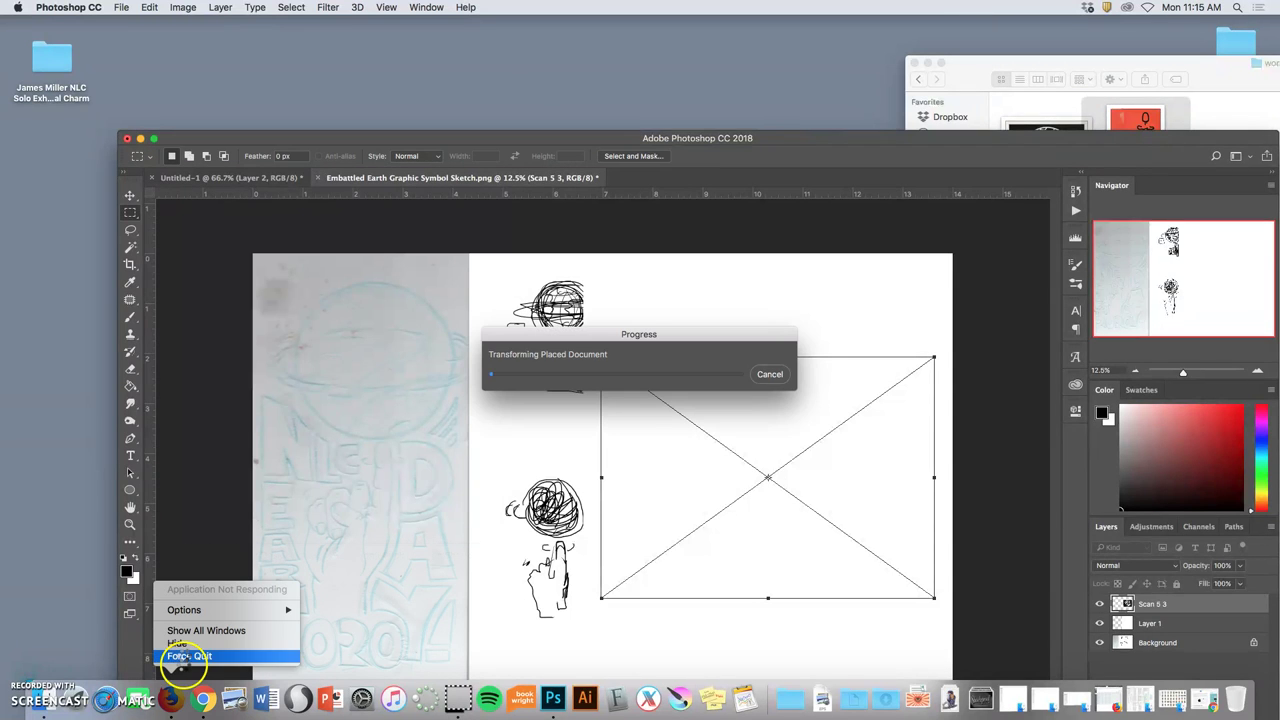
left_click(189, 656)
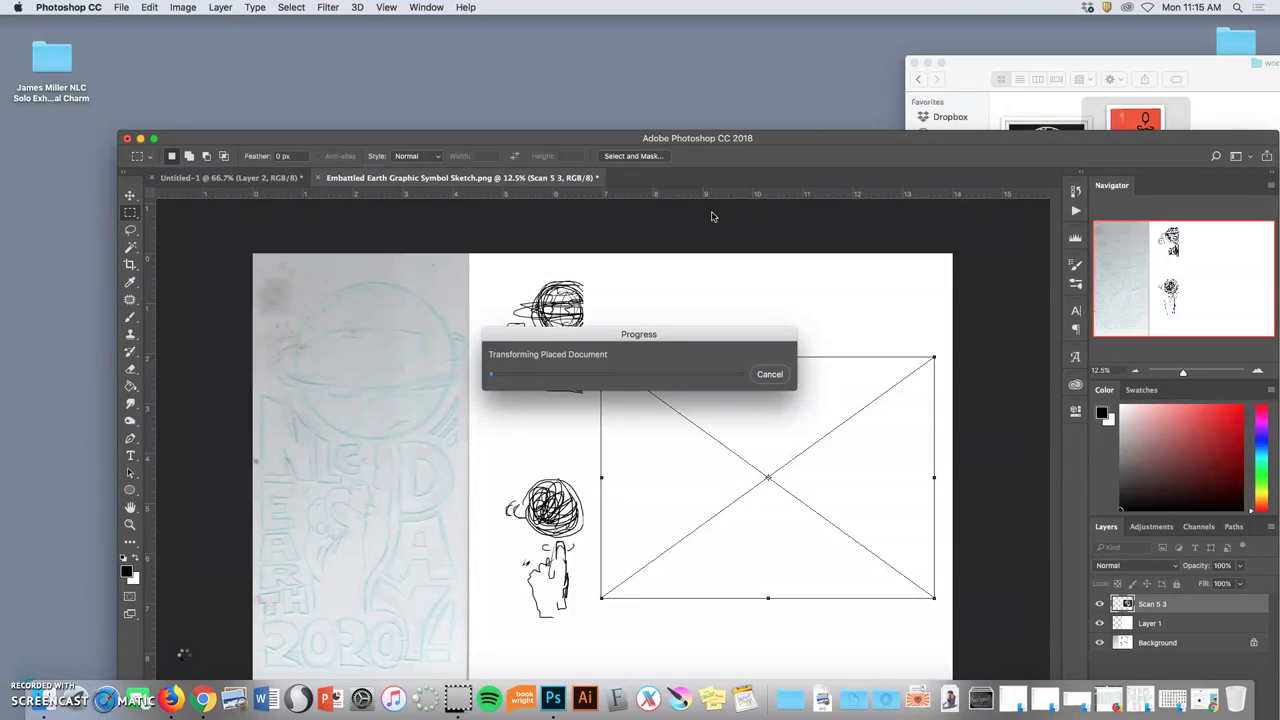